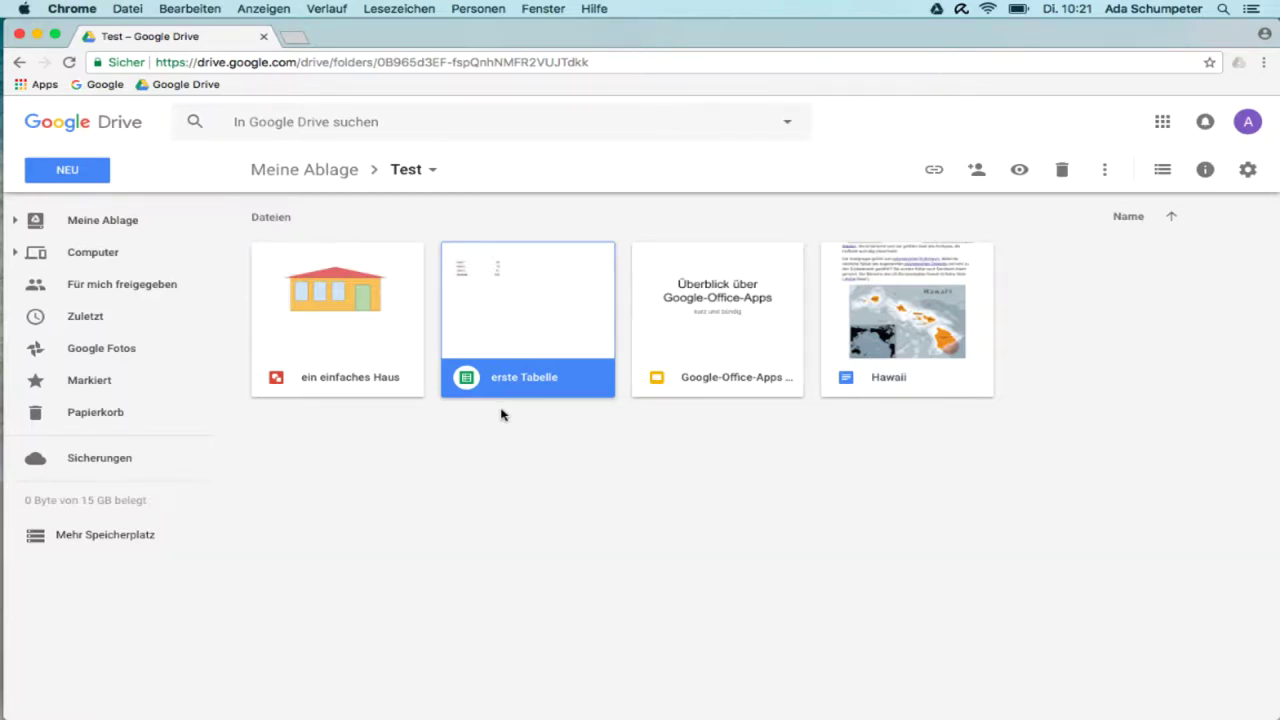
Open the 'erste Tabelle' spreadsheet from the Test folder in Google Drive.
{"action": "double_click", "coordinate": [515, 344]}
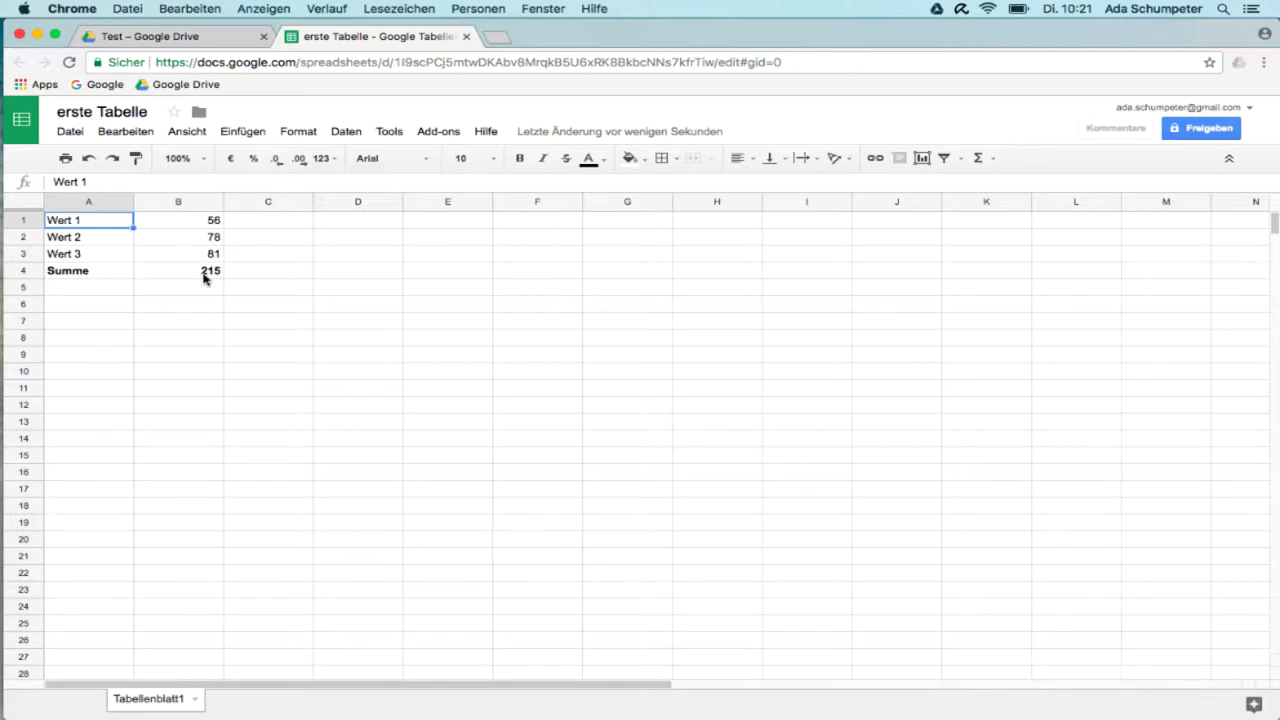
Insert two empty rows above row 1 so the Wert 1–3 data begins at row 3.
{"action": "left_click", "coordinate": [18, 220]}
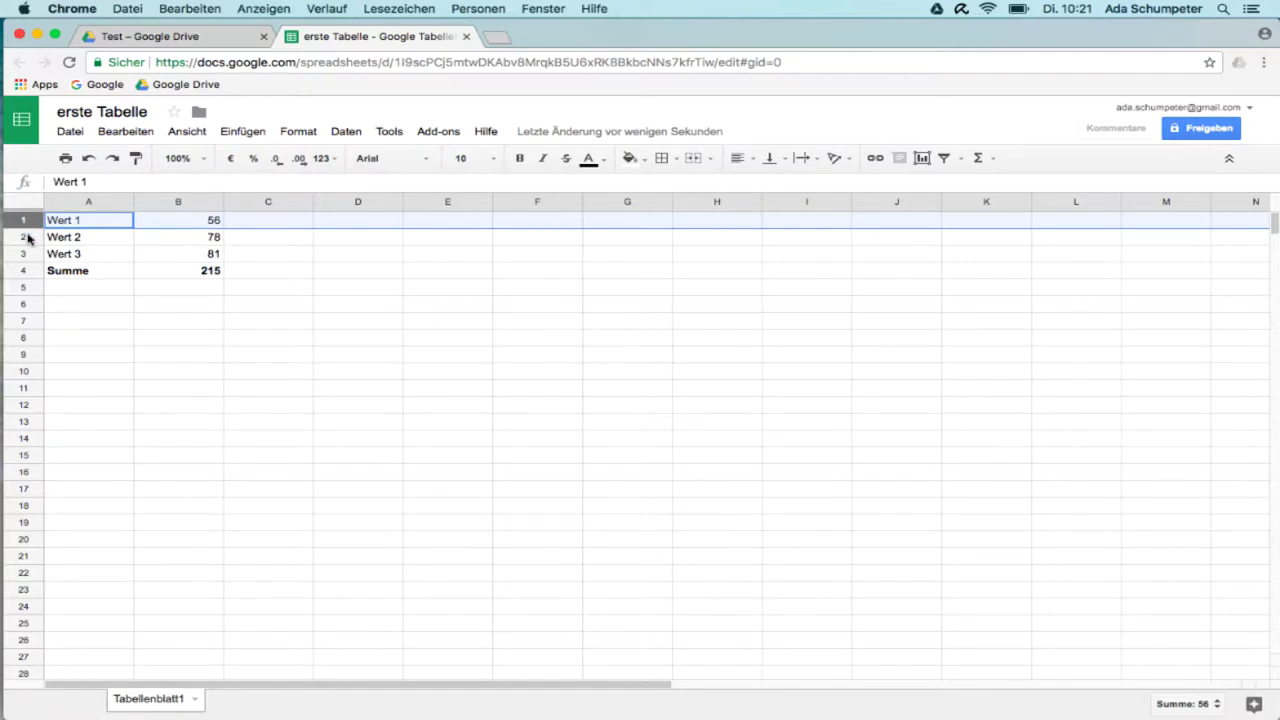
{"action": "left_click", "coordinate": [28, 237]}
{"action": "left_click", "coordinate": [31, 219]}
{"action": "left_click", "coordinate": [242, 133]}
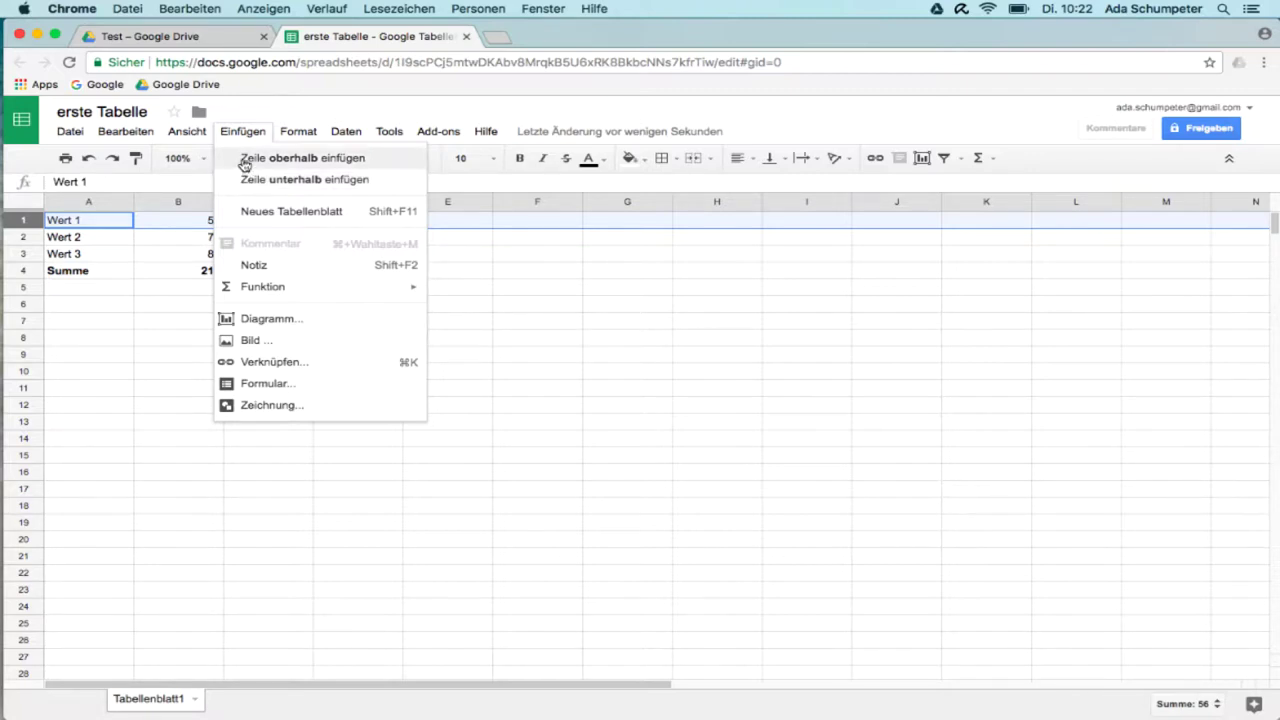
{"action": "left_click", "coordinate": [244, 160]}
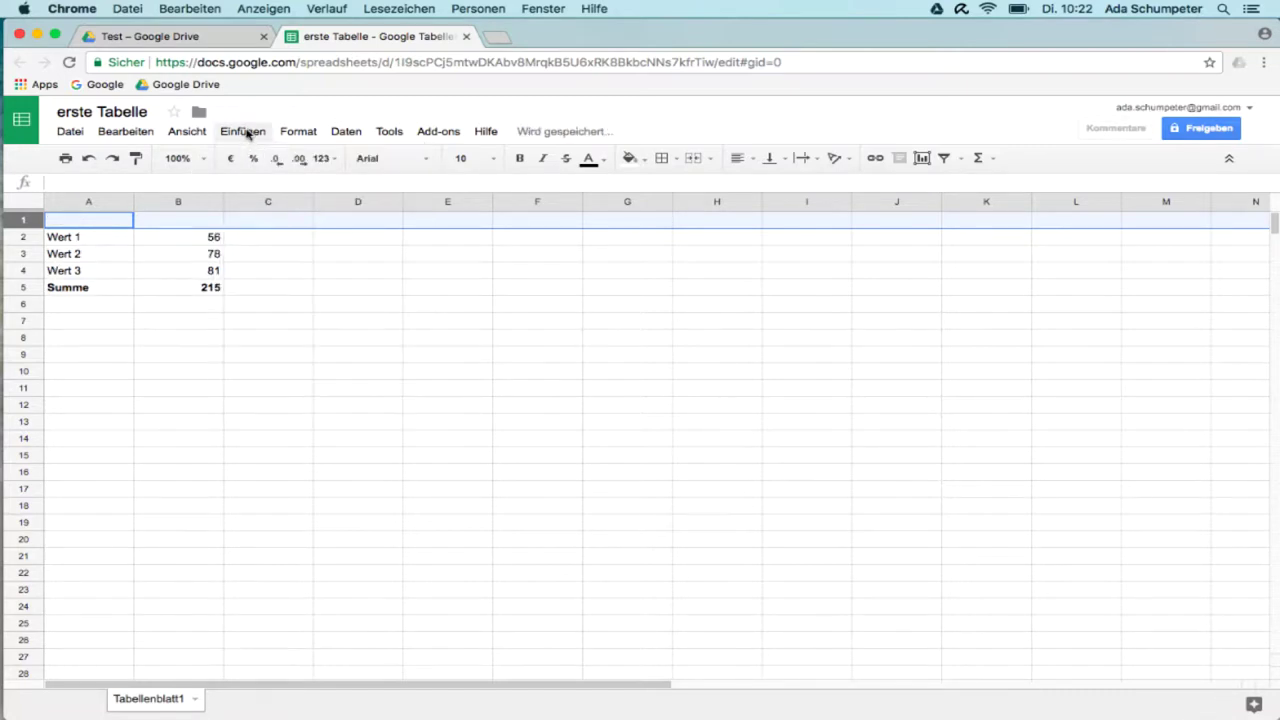
{"action": "left_click", "coordinate": [247, 133]}
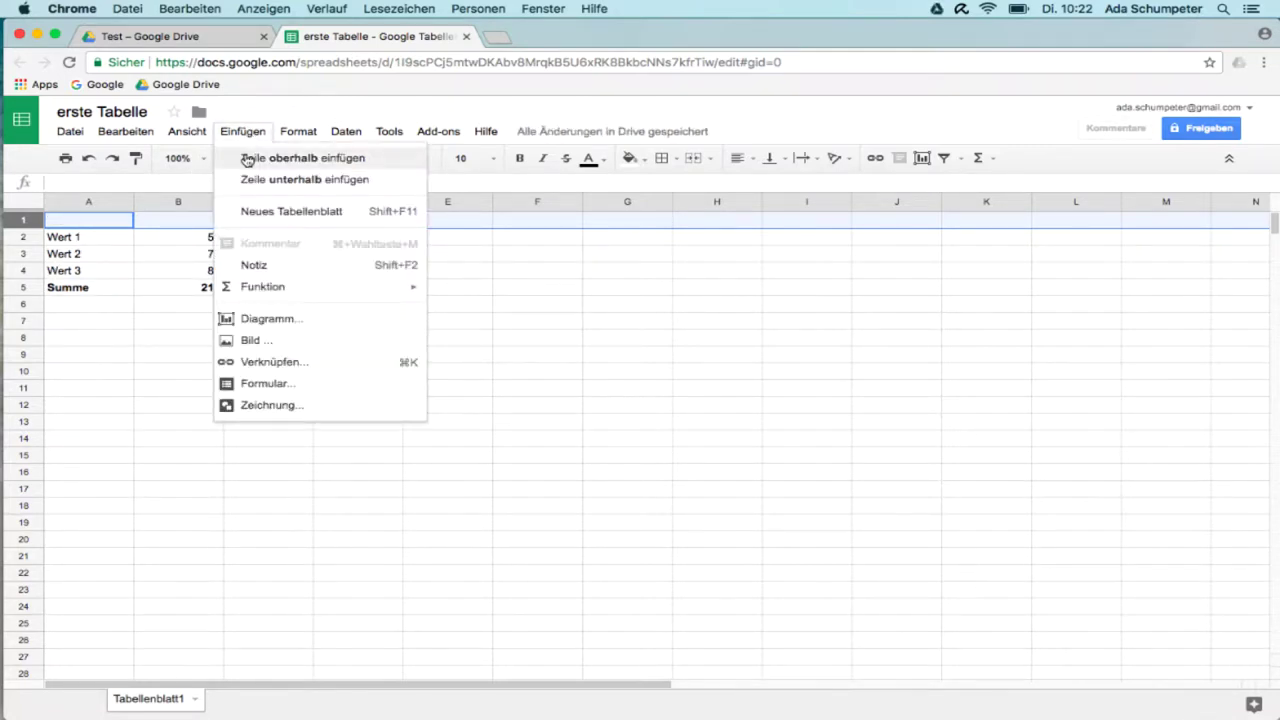
{"action": "left_click", "coordinate": [247, 160]}
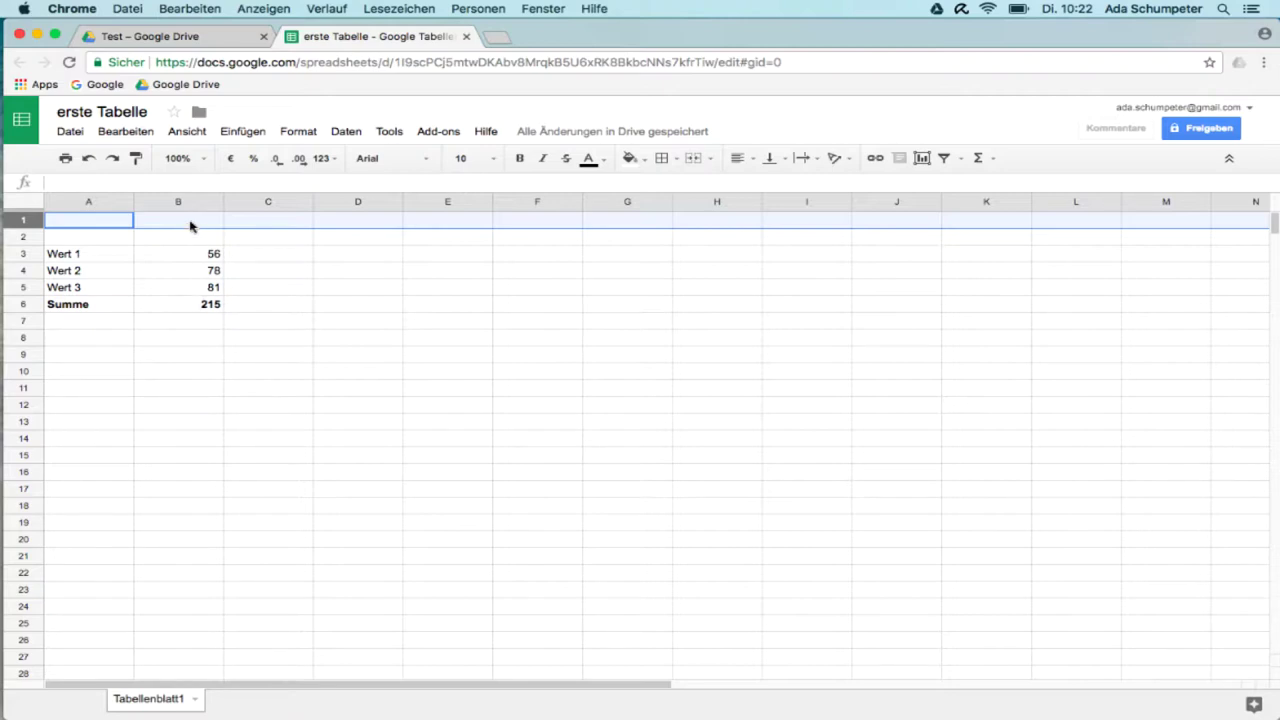
{"action": "left_click", "coordinate": [15, 305]}
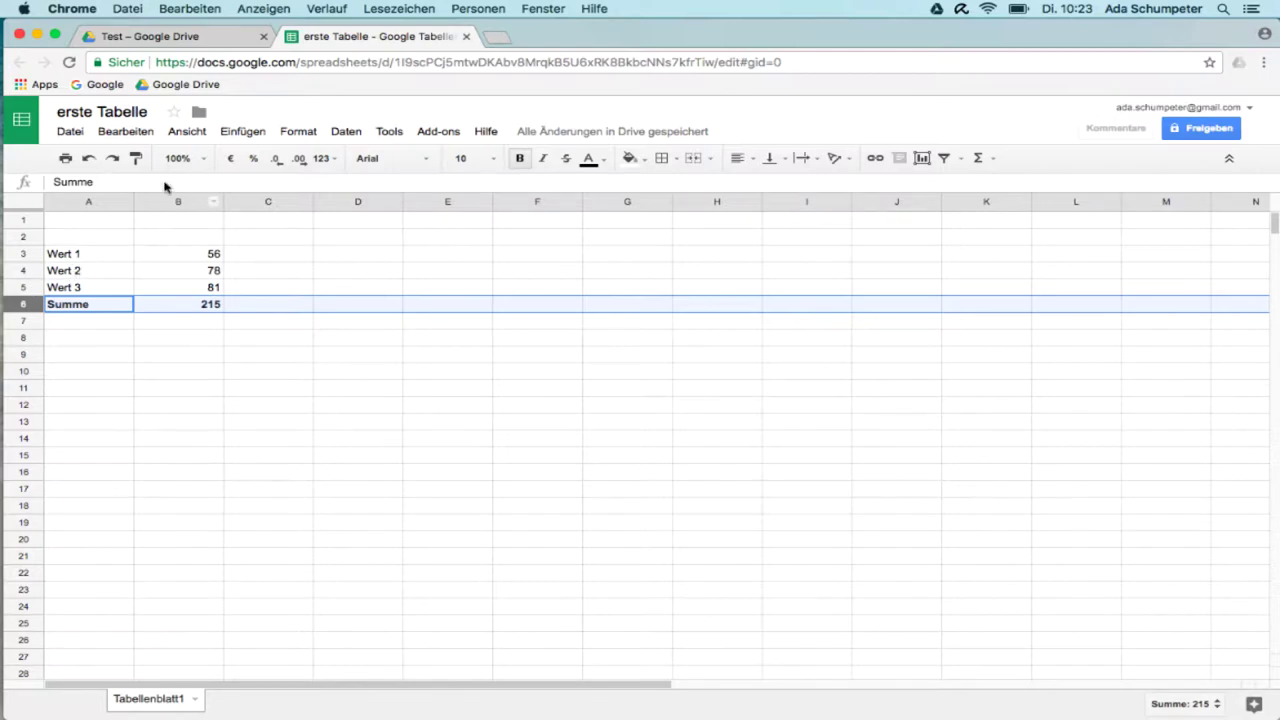
Cut the Summe row and paste it into row 1, keeping =SUMME(B3:B5) at 215.
{"action": "left_click", "coordinate": [133, 134]}
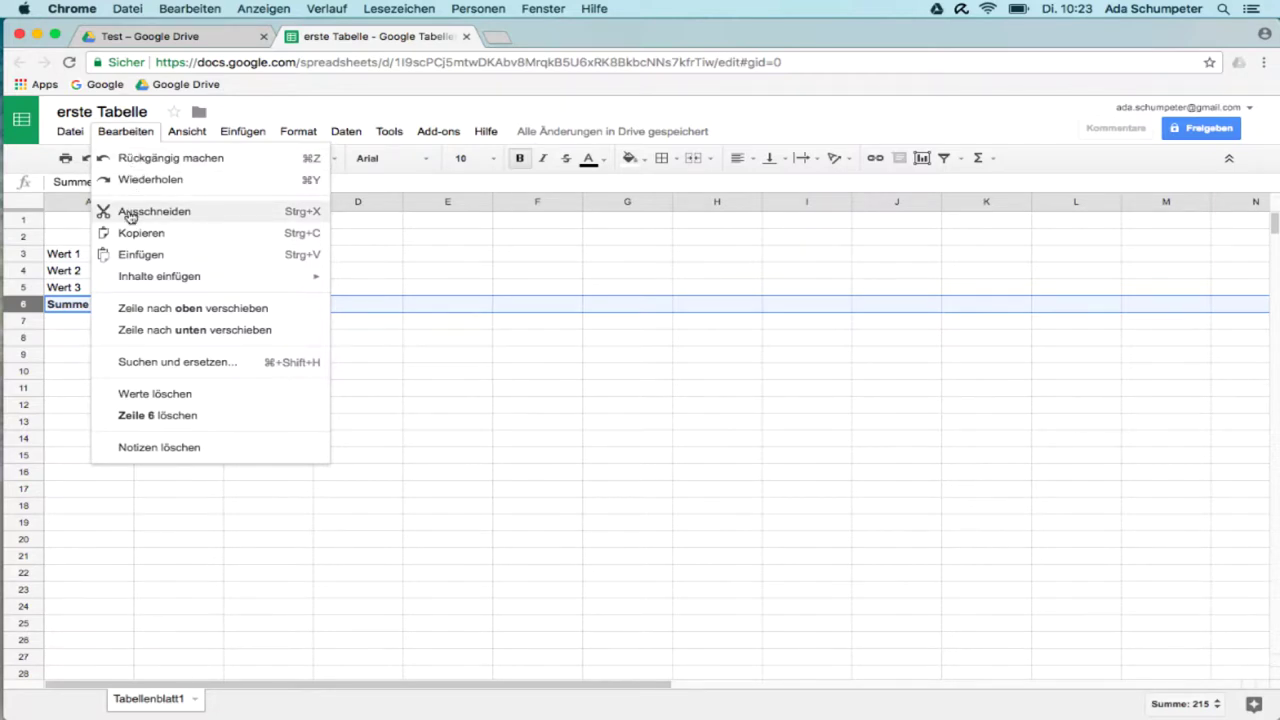
{"action": "left_click", "coordinate": [130, 217]}
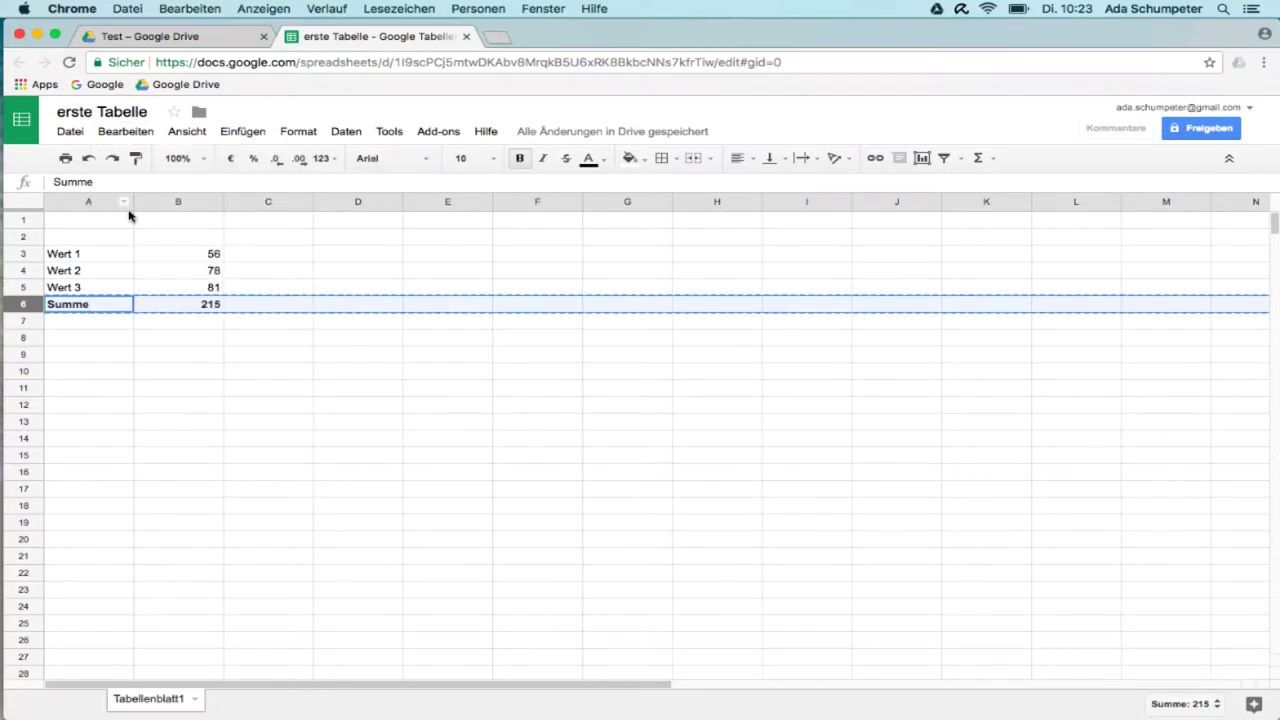
{"action": "left_click", "coordinate": [24, 219]}
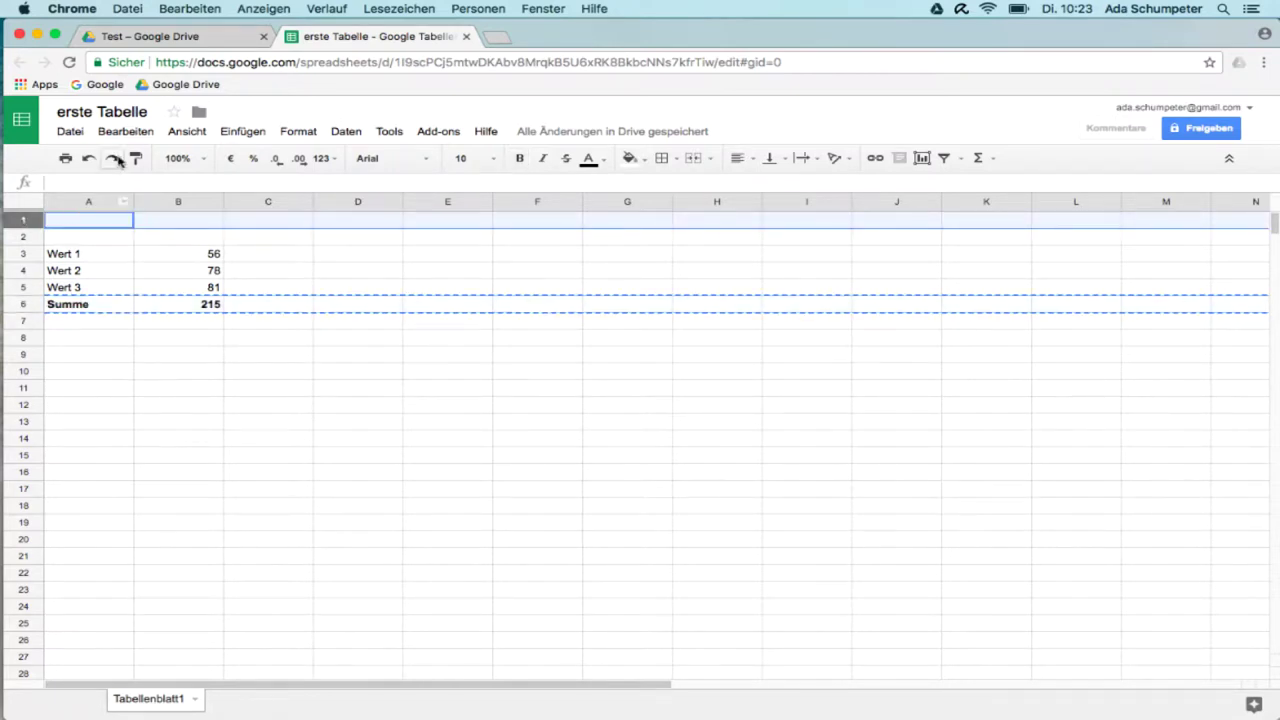
{"action": "left_click", "coordinate": [123, 133]}
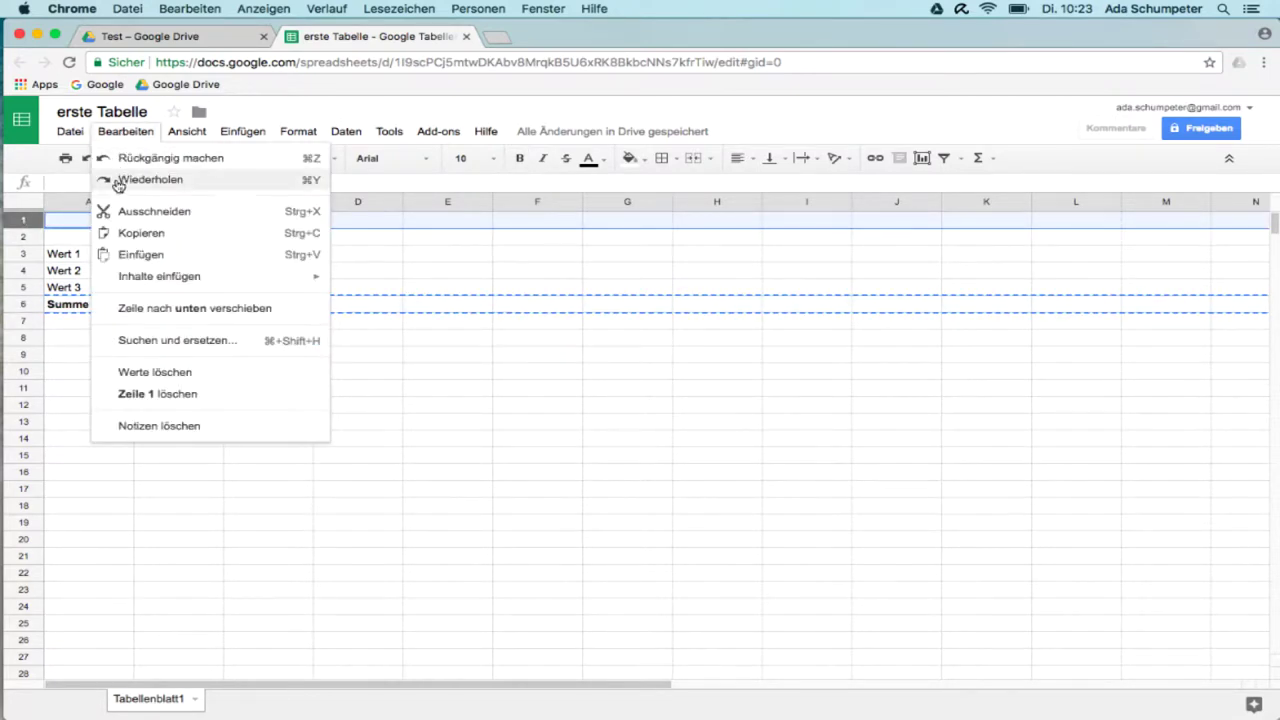
{"action": "left_click", "coordinate": [115, 257]}
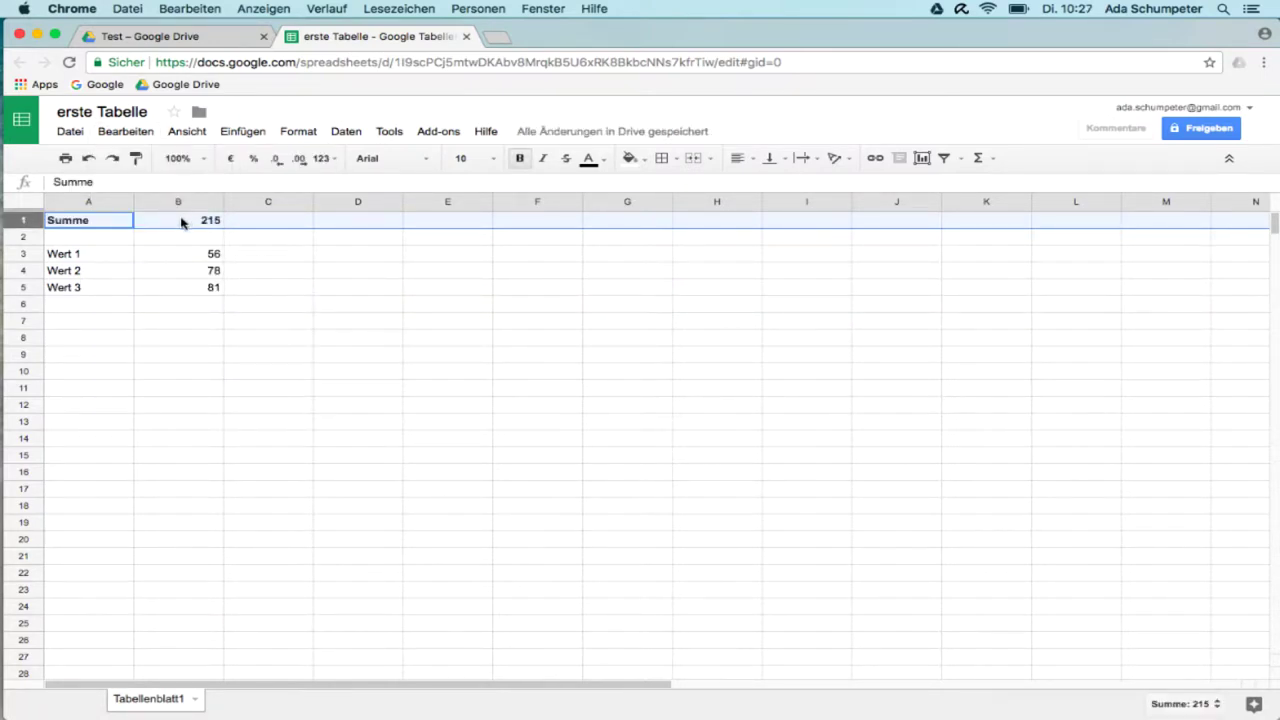
{"action": "left_click", "coordinate": [182, 222]}
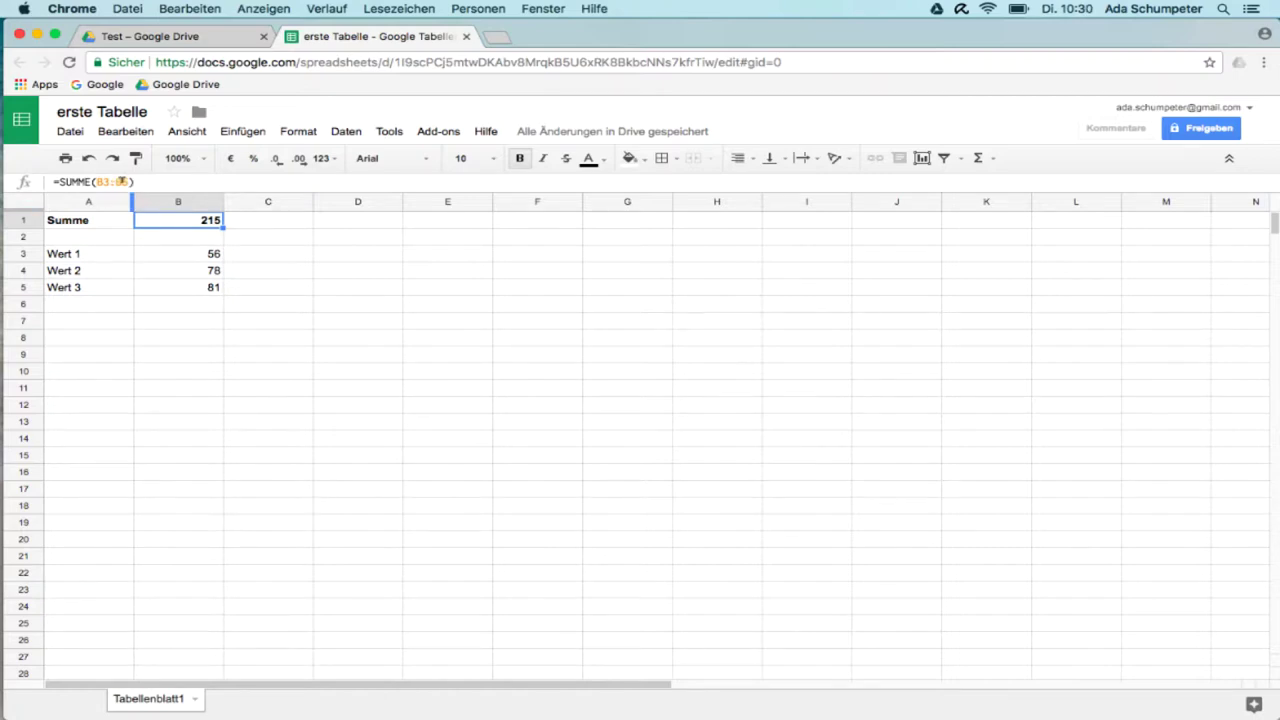
Extend the B1 sum formula to =SUMME(B3:B20).
{"action": "left_click", "coordinate": [121, 181]}
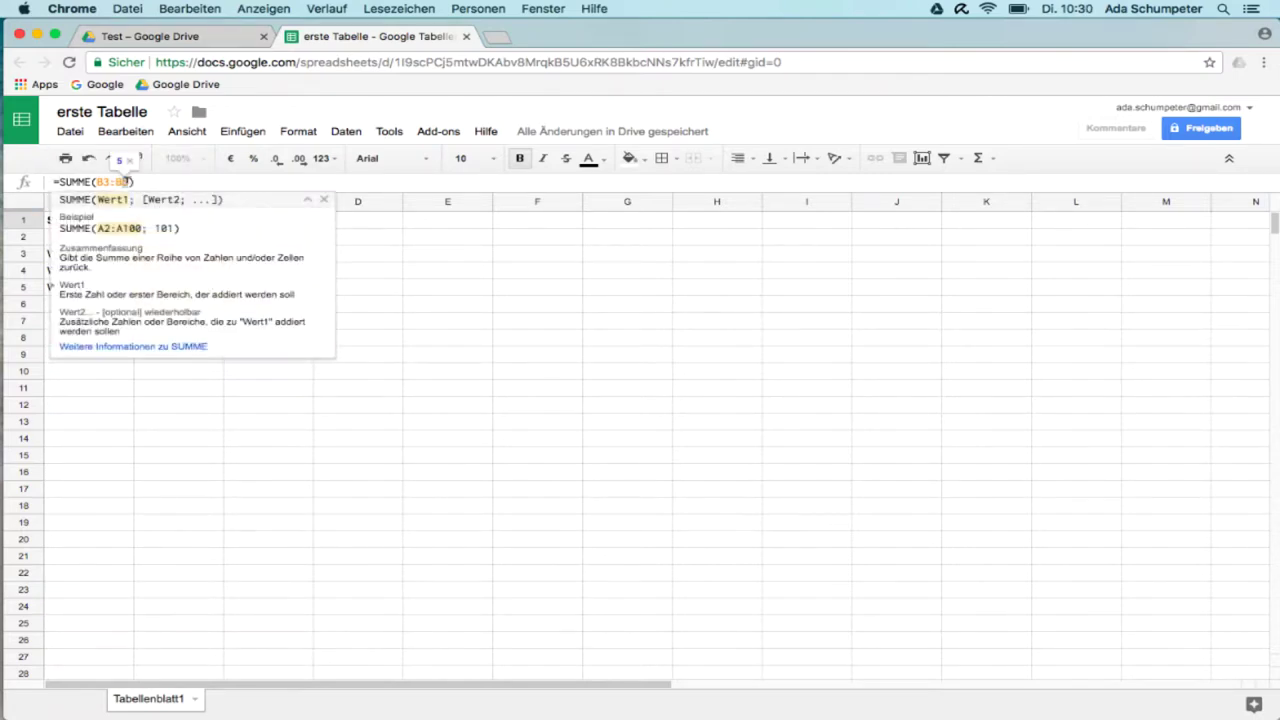
{"action": "type", "text": "20"}
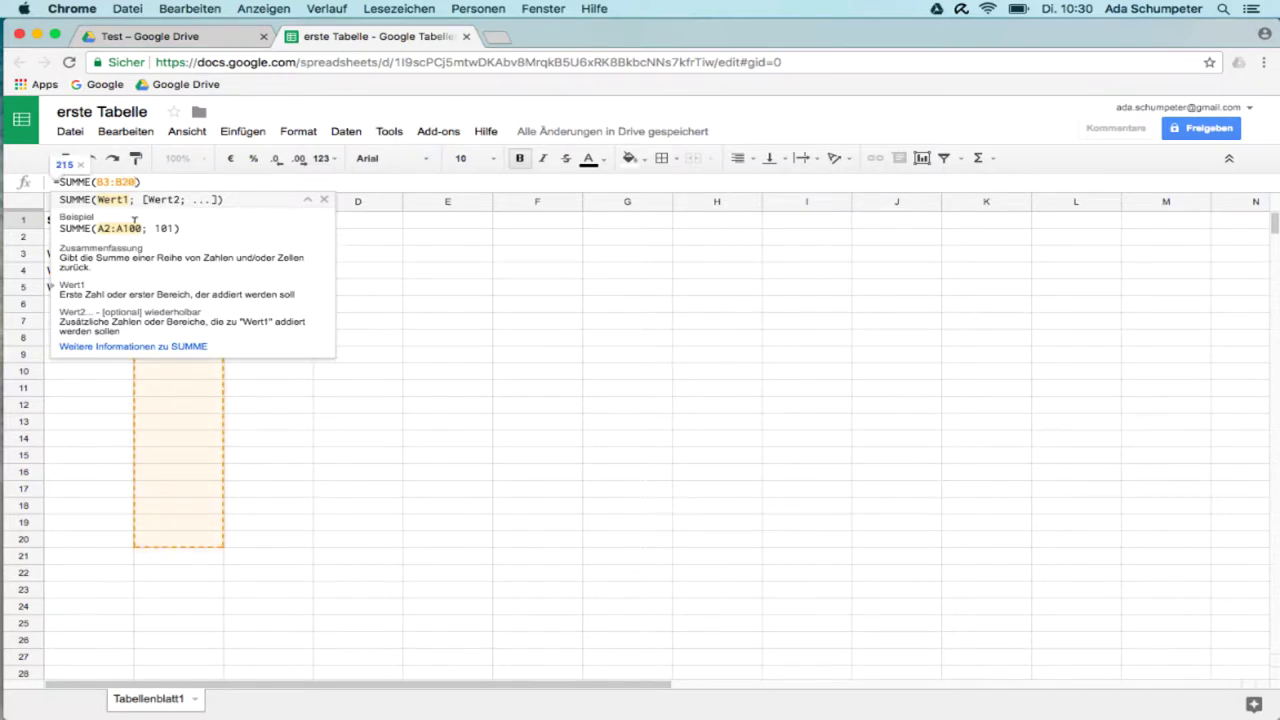
{"action": "left_click", "coordinate": [324, 200]}
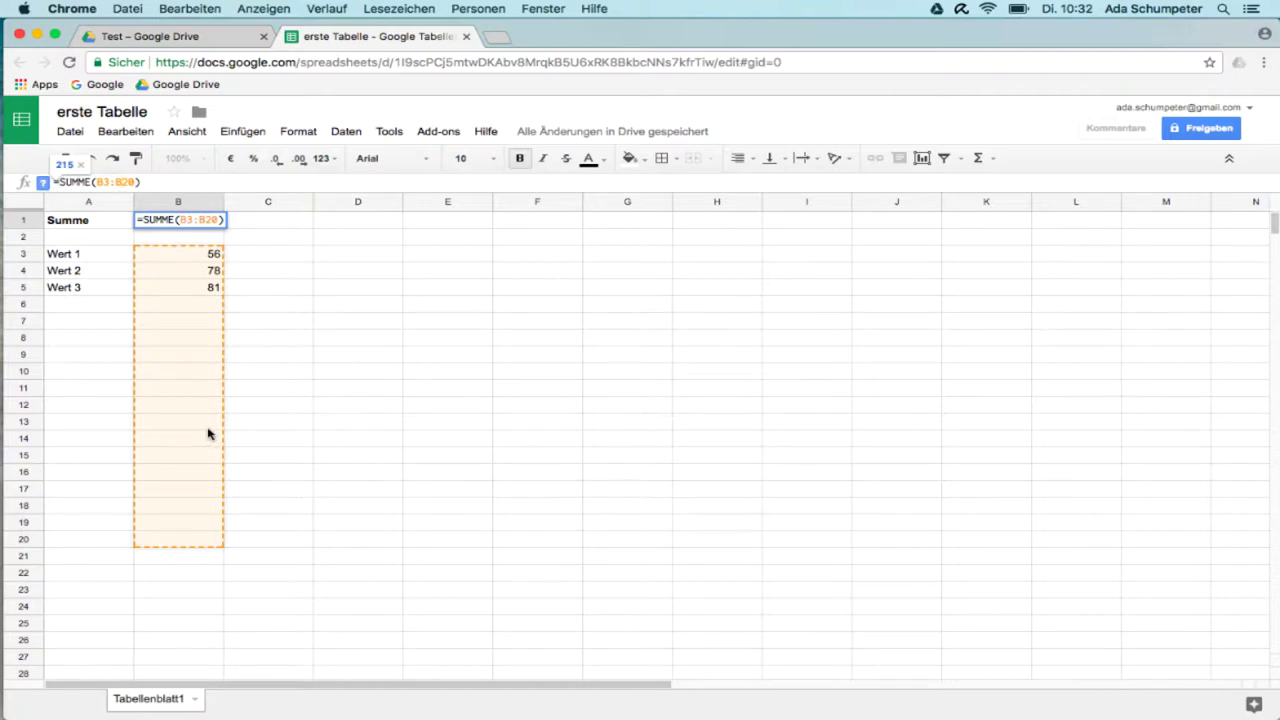
{"action": "left_click", "coordinate": [153, 180]}
{"action": "key", "text": "Return"}
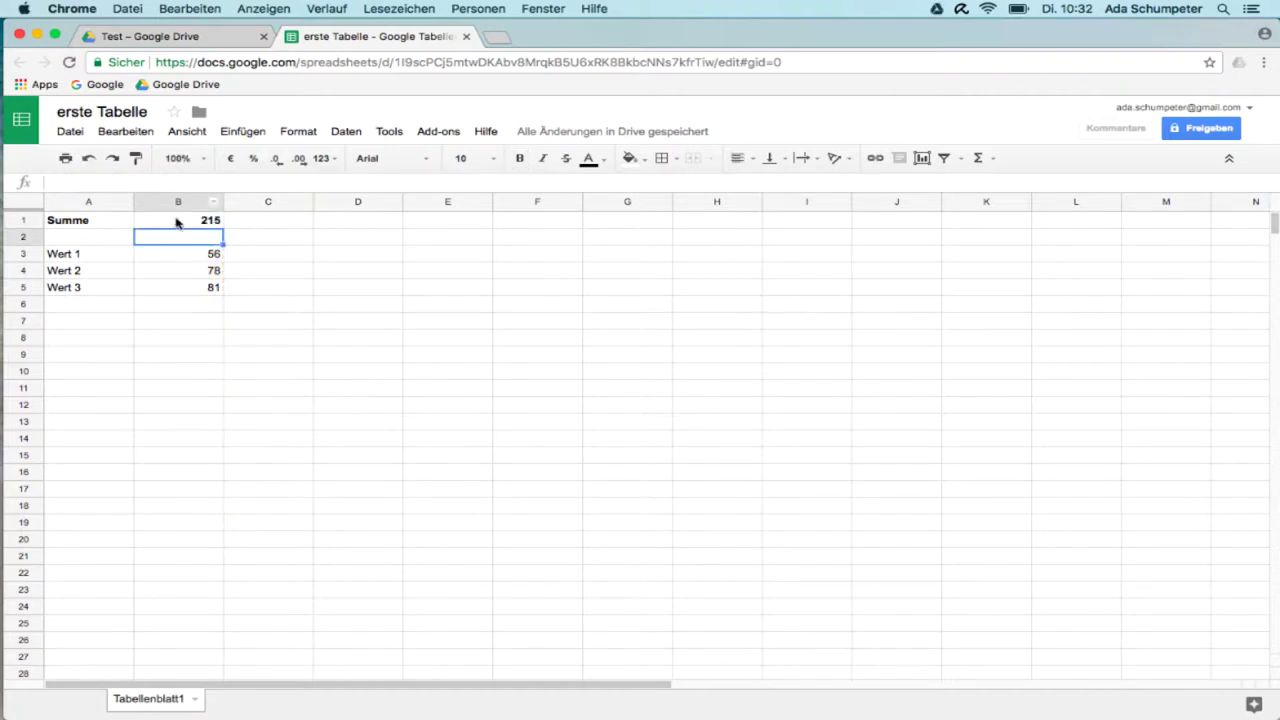
Enter 20, 50 and 70 into B6, B7 and B8, raising the sum to 355.
{"action": "left_click", "coordinate": [175, 305]}
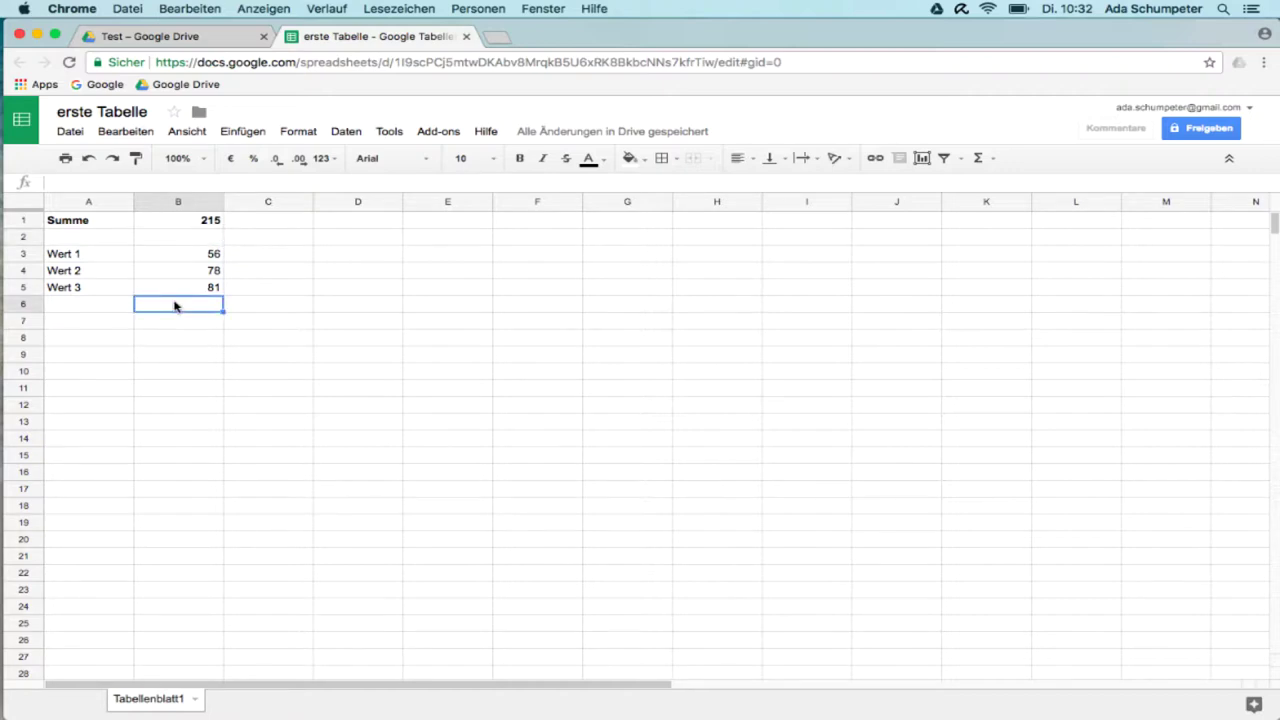
{"action": "type", "text": "20"}
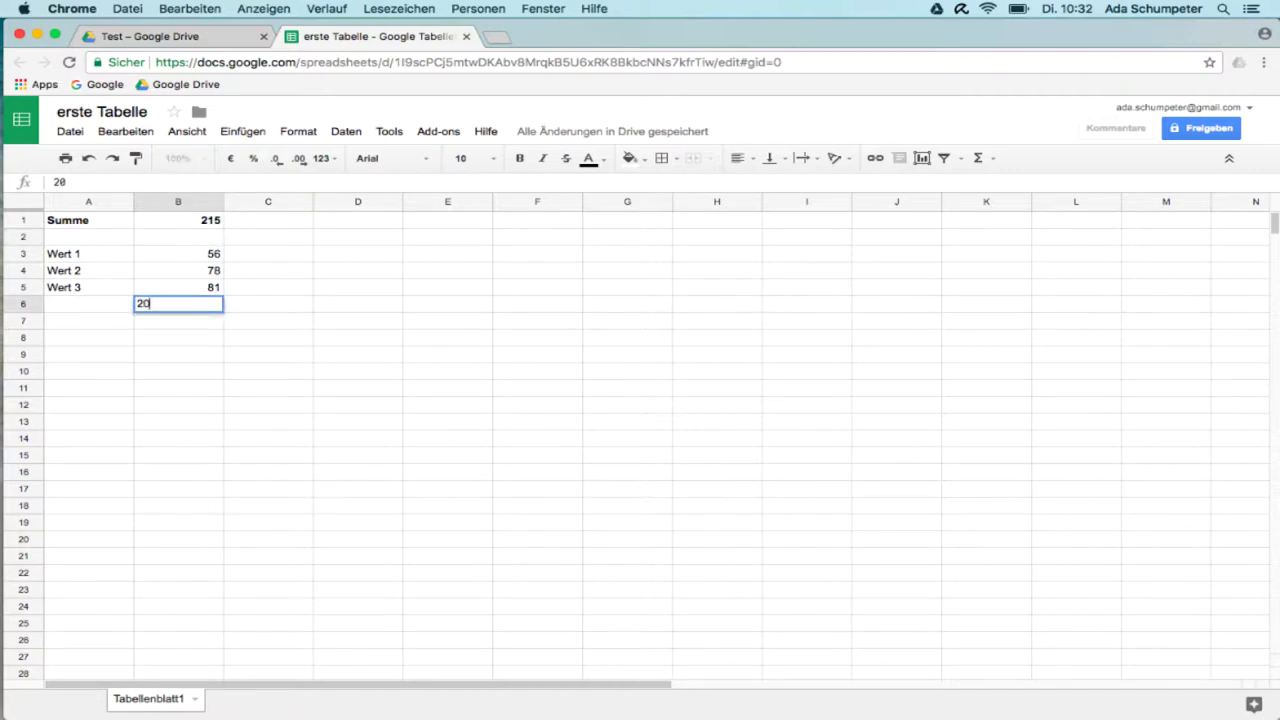
{"action": "key", "text": "Return"}
{"action": "type", "text": "5"}
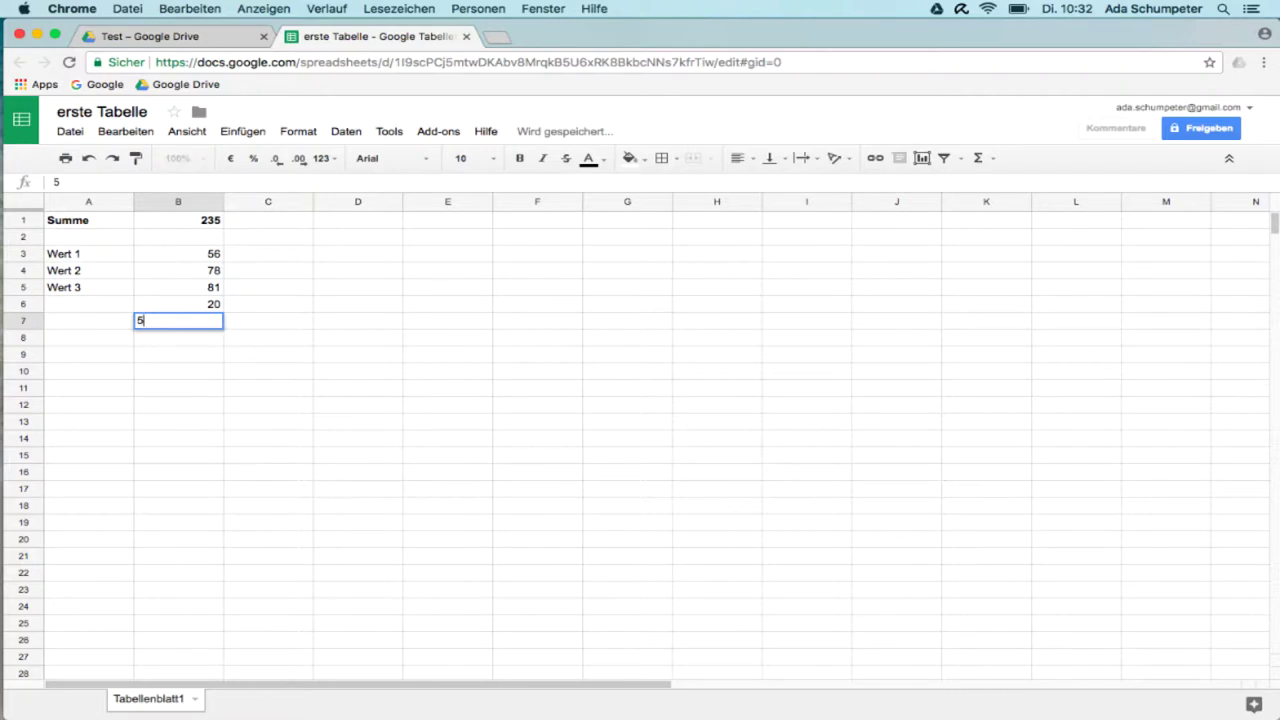
{"action": "type", "text": "0"}
{"action": "key", "text": "Return"}
{"action": "type", "text": "7"}
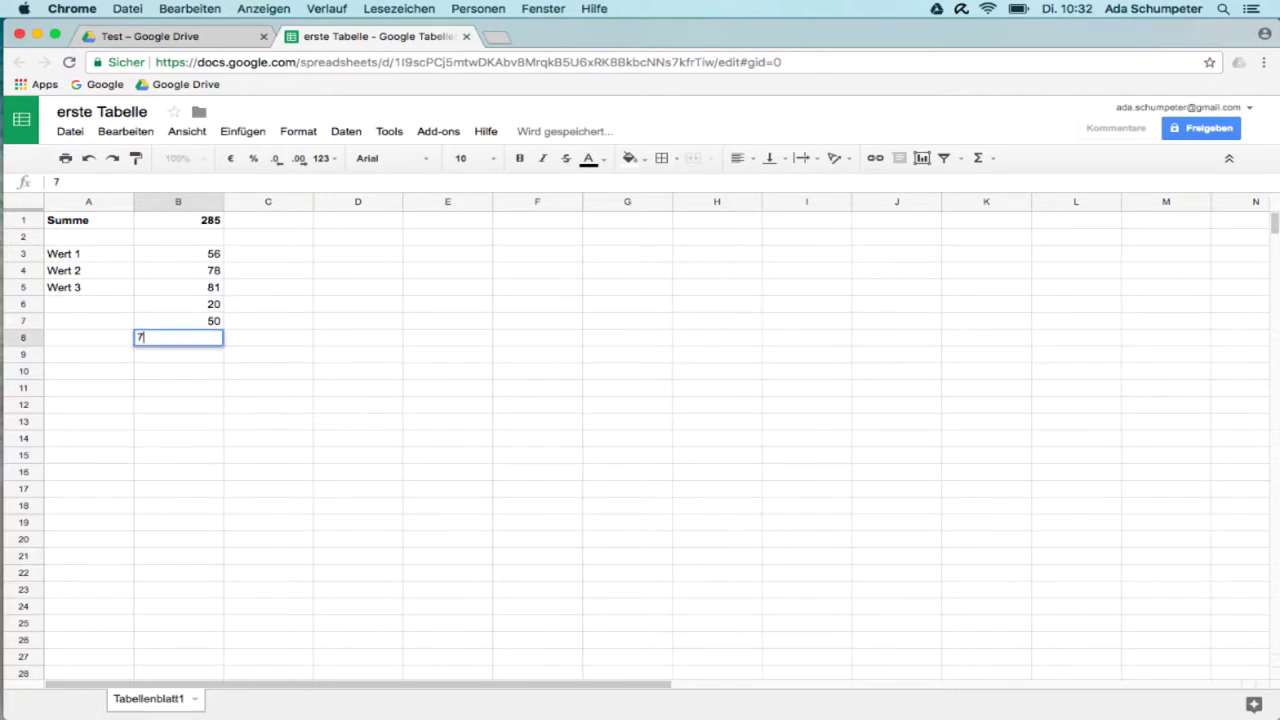
{"action": "type", "text": "0"}
{"action": "key", "text": "Return"}
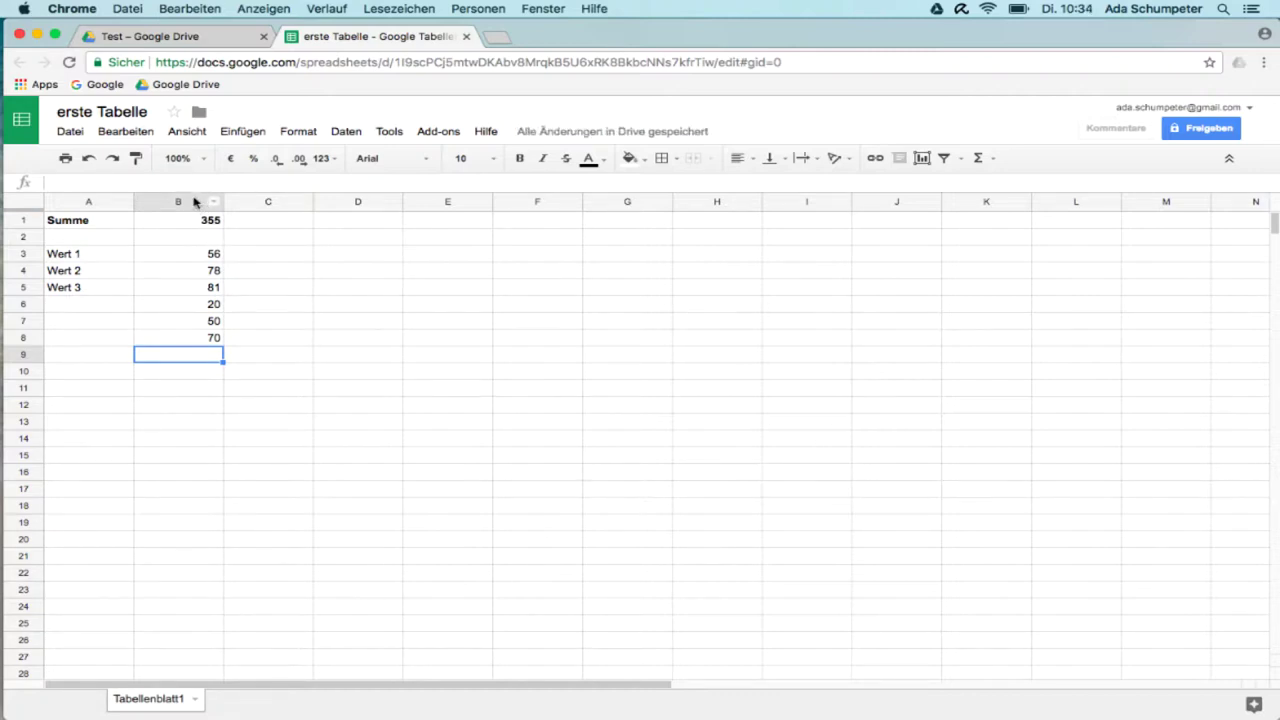
Format column B as Währung (euro), so the Summe reads 355,00 €.
{"action": "left_click", "coordinate": [195, 203]}
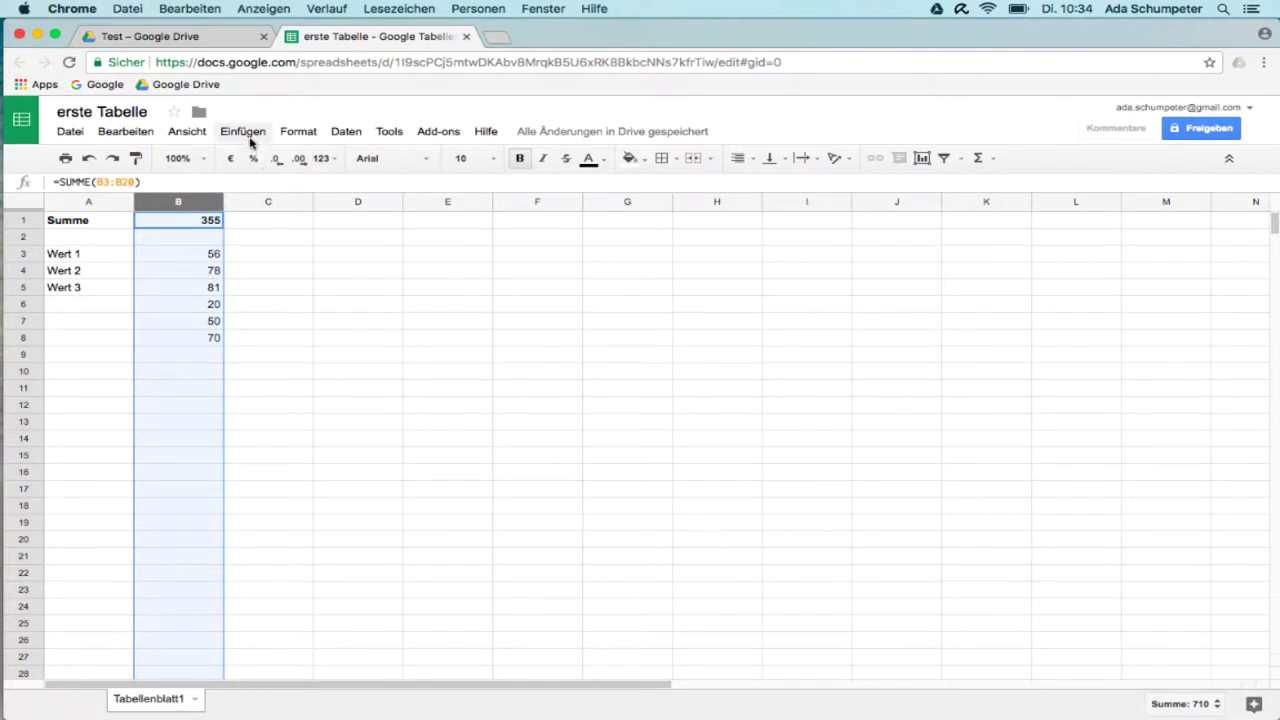
{"action": "left_click", "coordinate": [300, 137]}
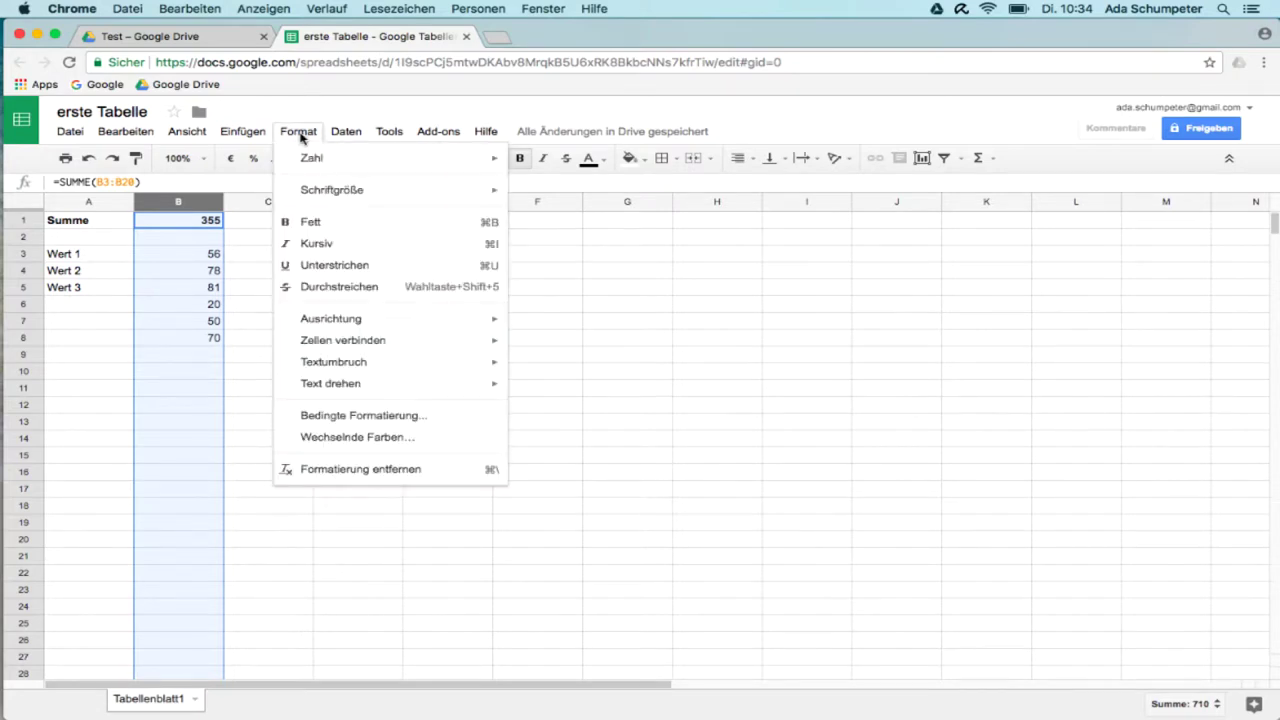
{"action": "mouse_move", "coordinate": [310, 162]}
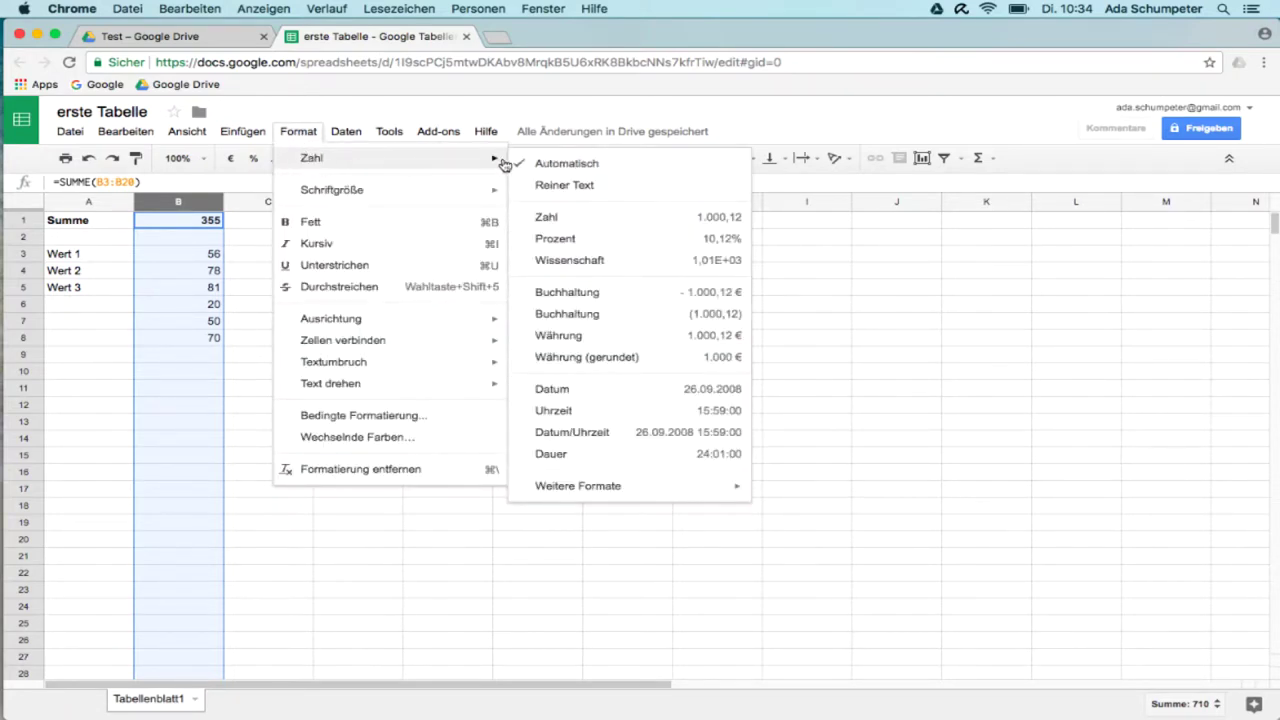
{"action": "left_click", "coordinate": [558, 338]}
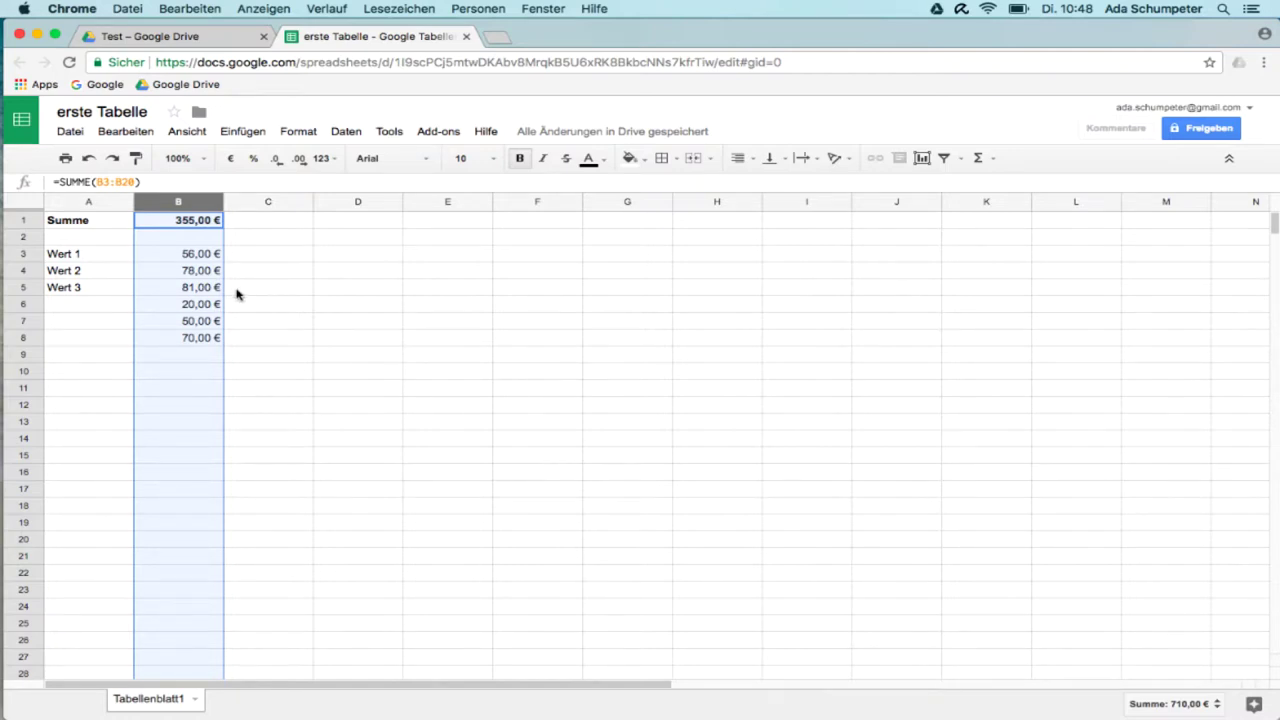
{"action": "left_click", "coordinate": [21, 219]}
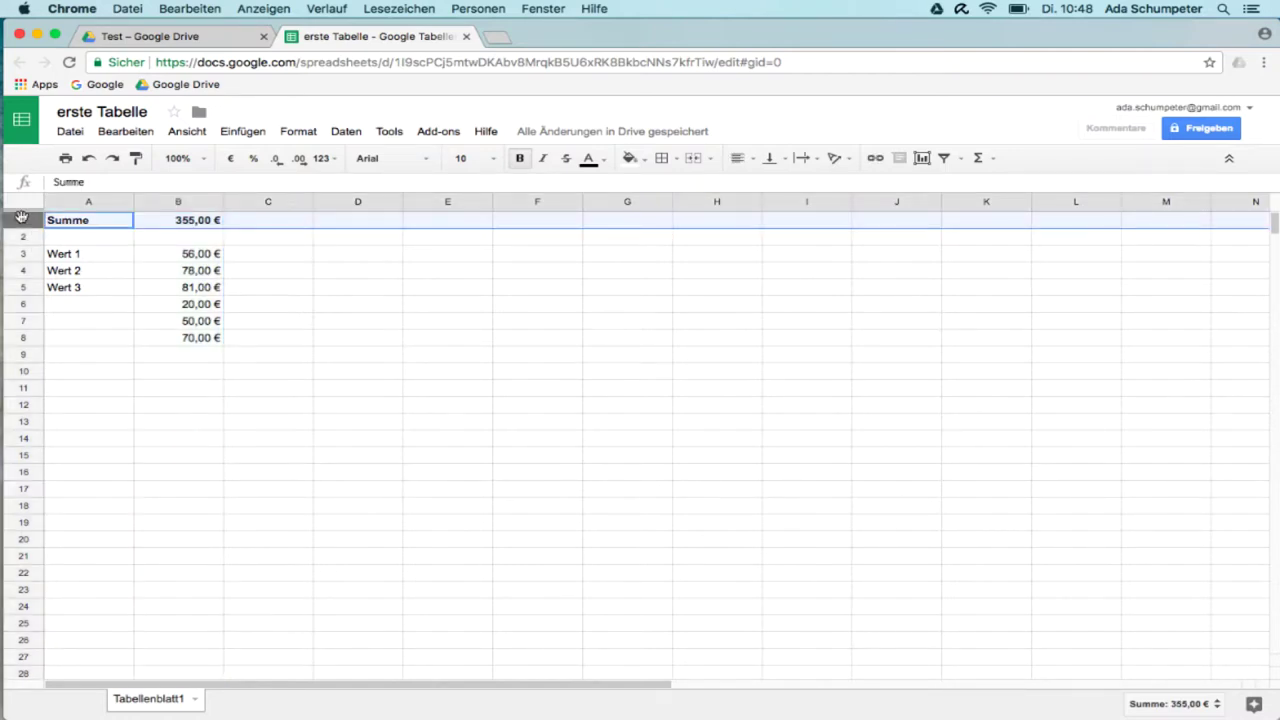
Insert a row above the Summe row and add headers 'Ausgaben:' in B1 and bold 'Einnahmen:' in D1.
{"action": "left_click", "coordinate": [257, 137]}
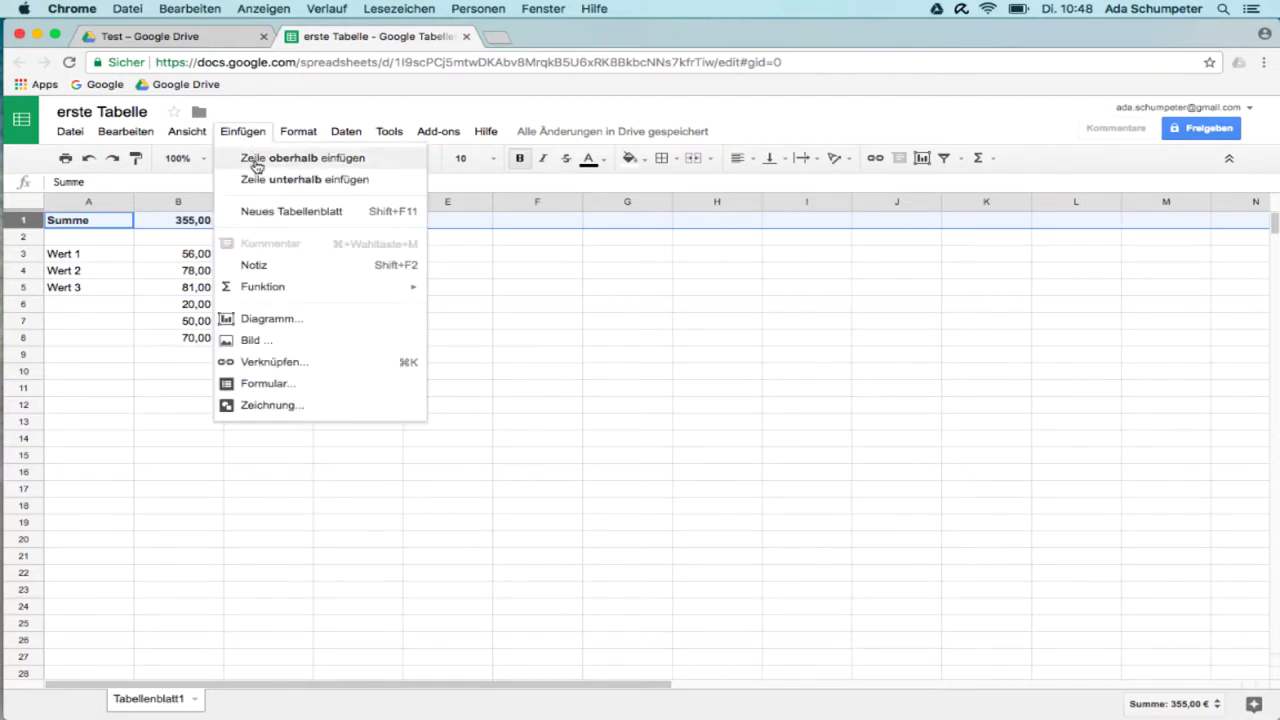
{"action": "left_click", "coordinate": [257, 158]}
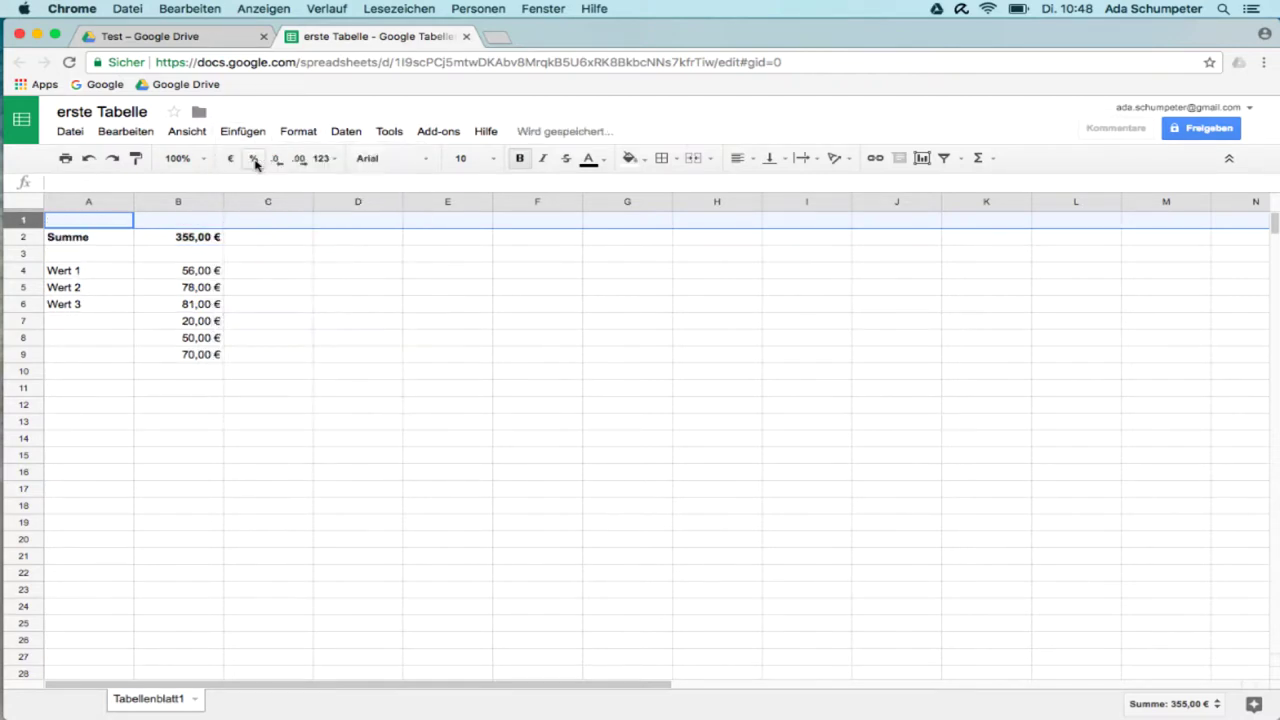
{"action": "left_click", "coordinate": [178, 220]}
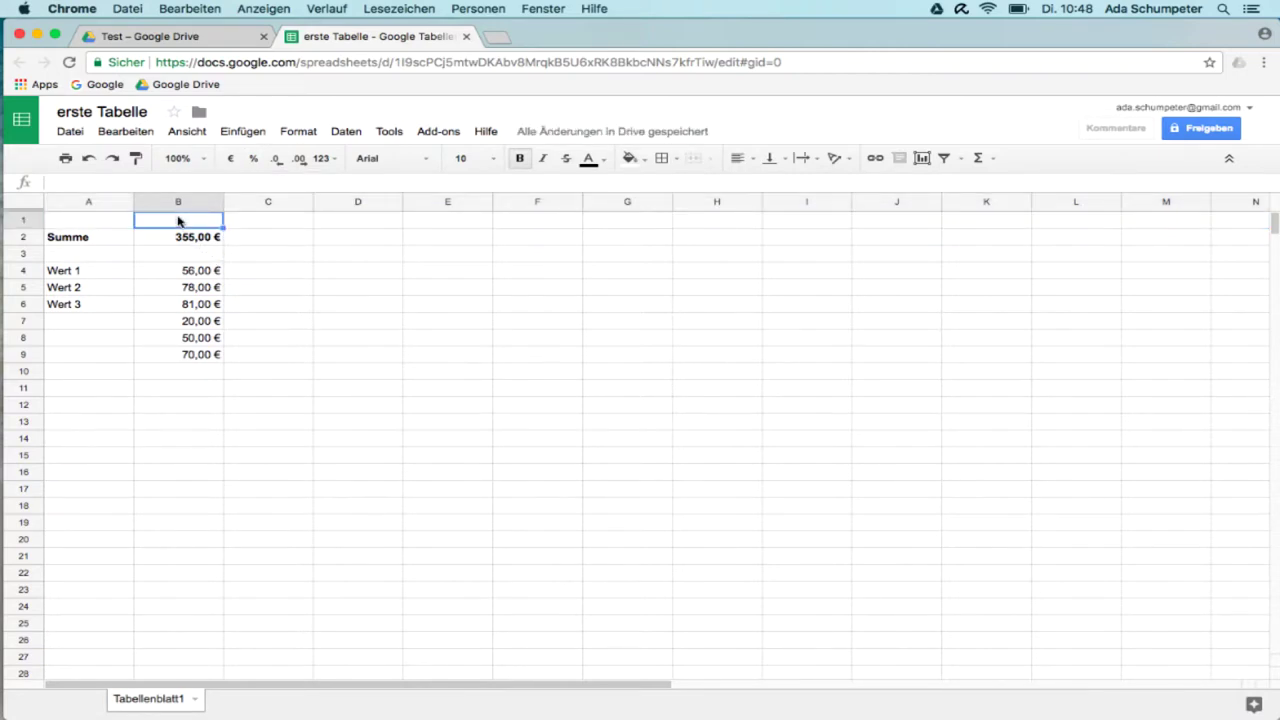
{"action": "type", "text": "Ausgaben:"}
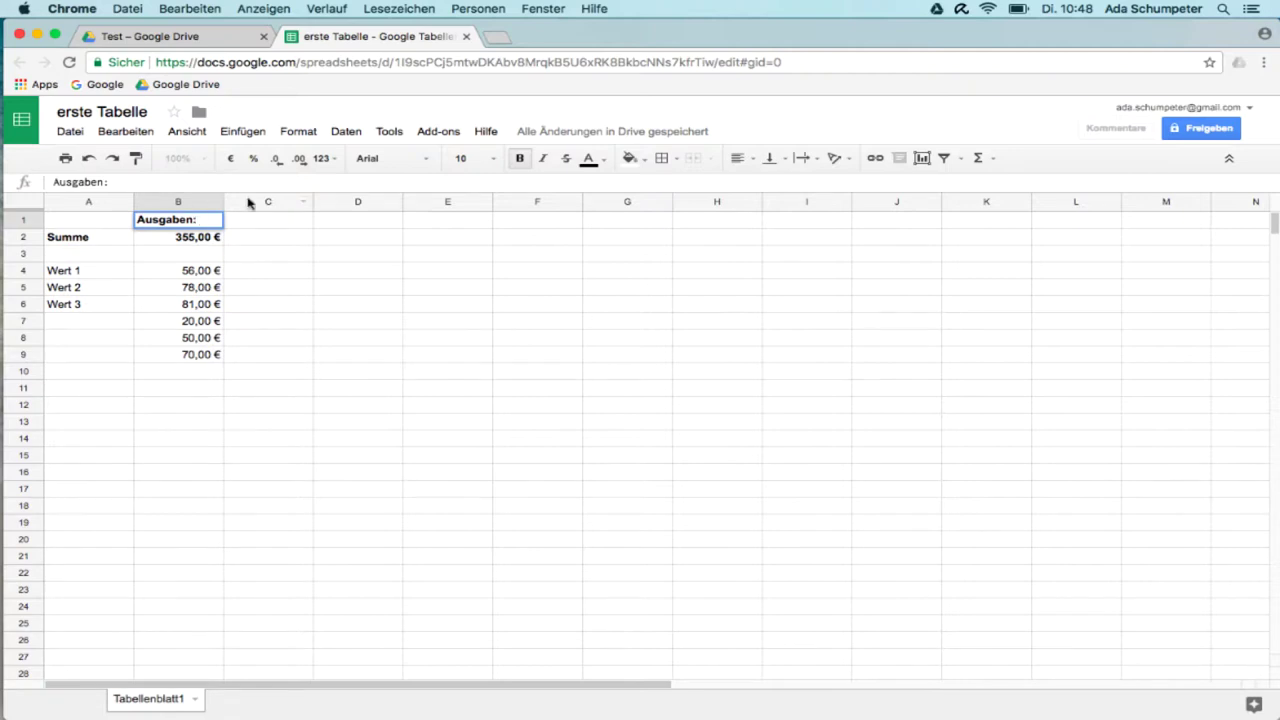
{"action": "left_click", "coordinate": [341, 224]}
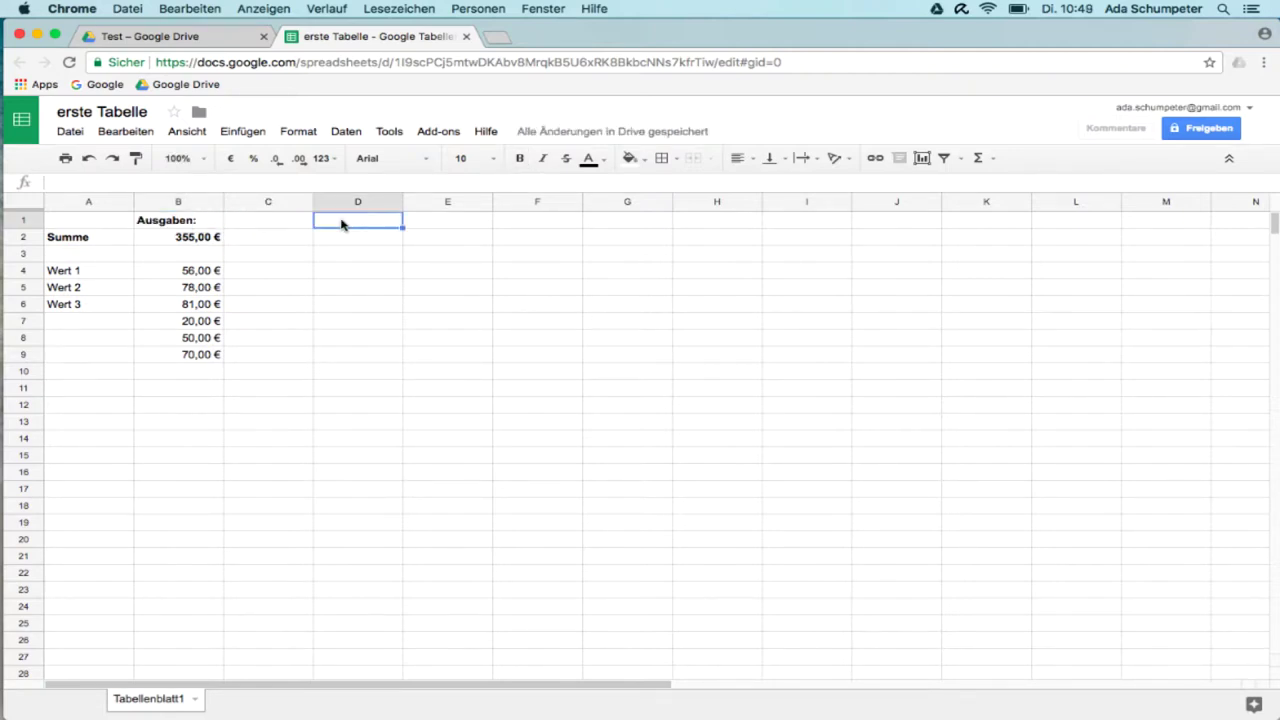
{"action": "type", "text": "Einnahmen:"}
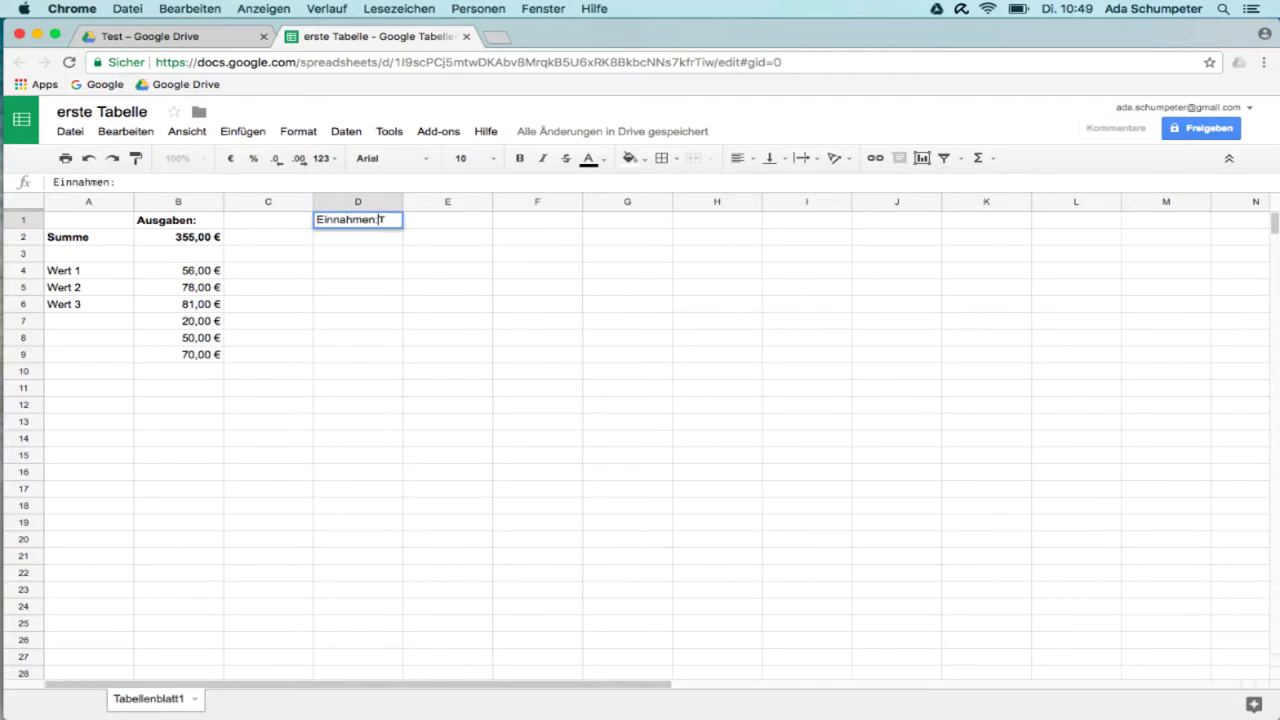
{"action": "left_click_drag", "start_coordinate": [380, 219], "coordinate": [316, 220]}
{"action": "left_click", "coordinate": [519, 161]}
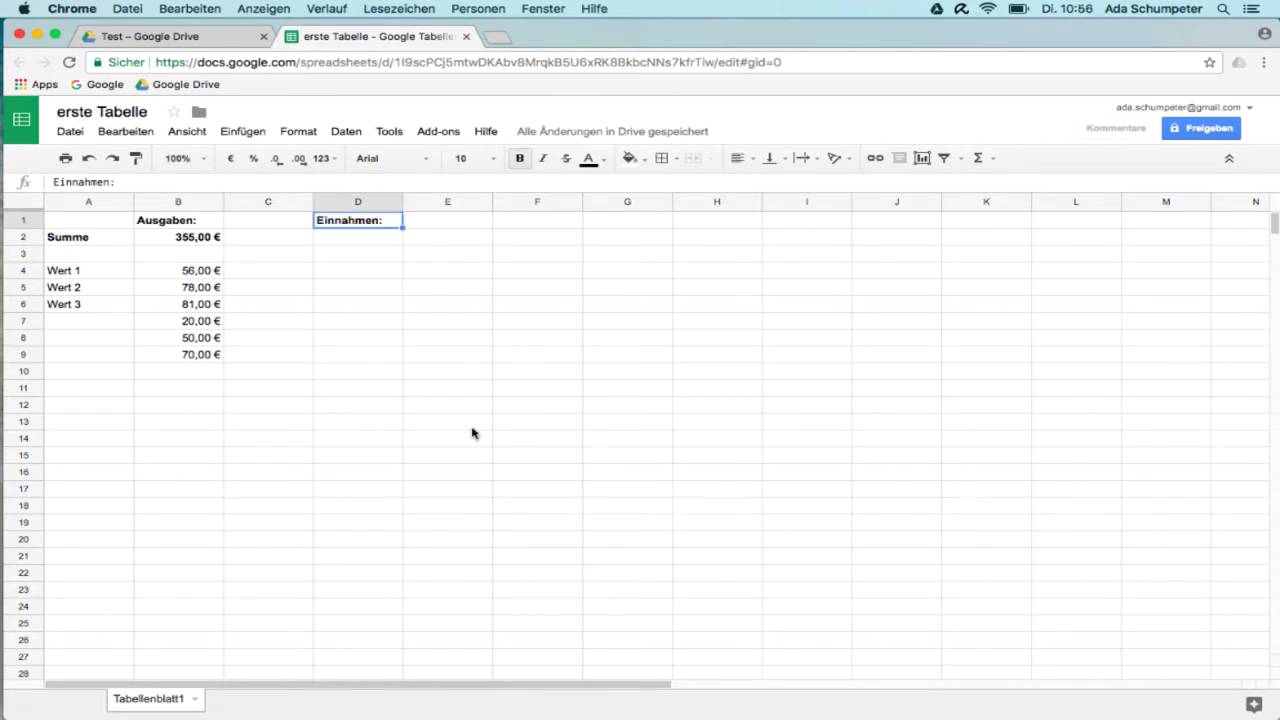
Copy the B2 sum formula into D2, giving Einnahmen =SUMME(D4:D21).
{"action": "left_click", "coordinate": [173, 240]}
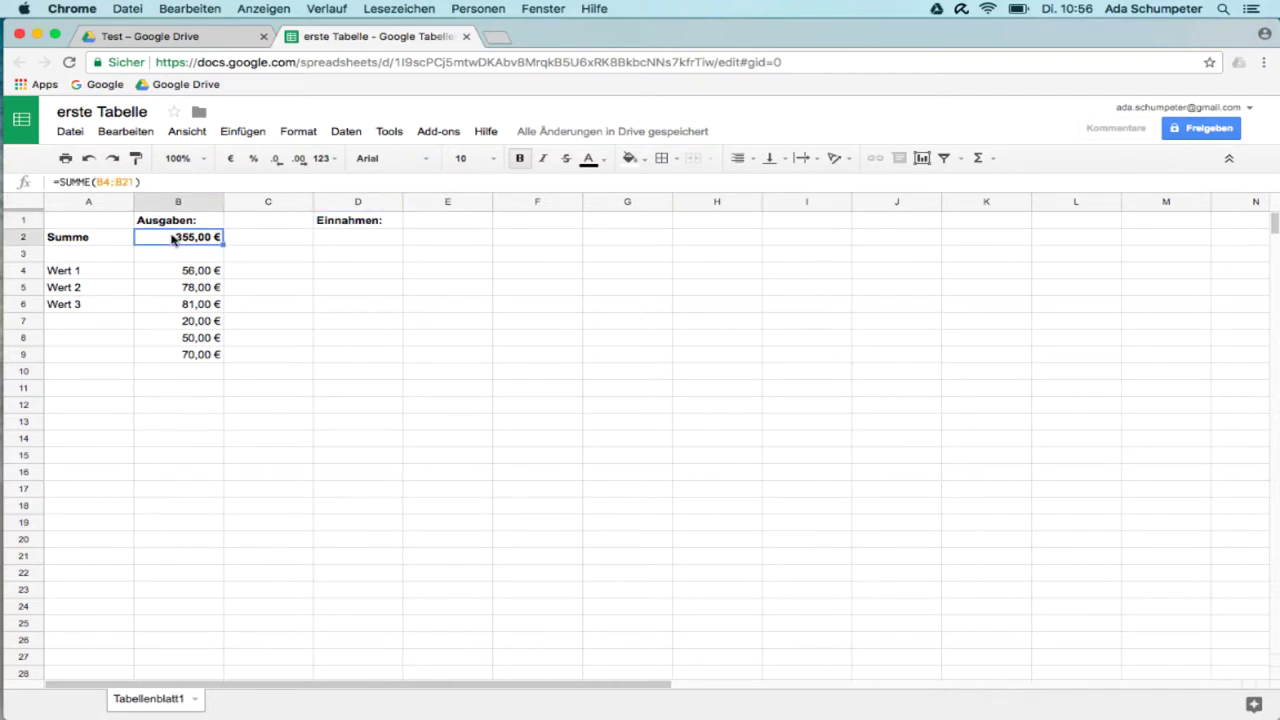
{"action": "key", "text": "super+c"}
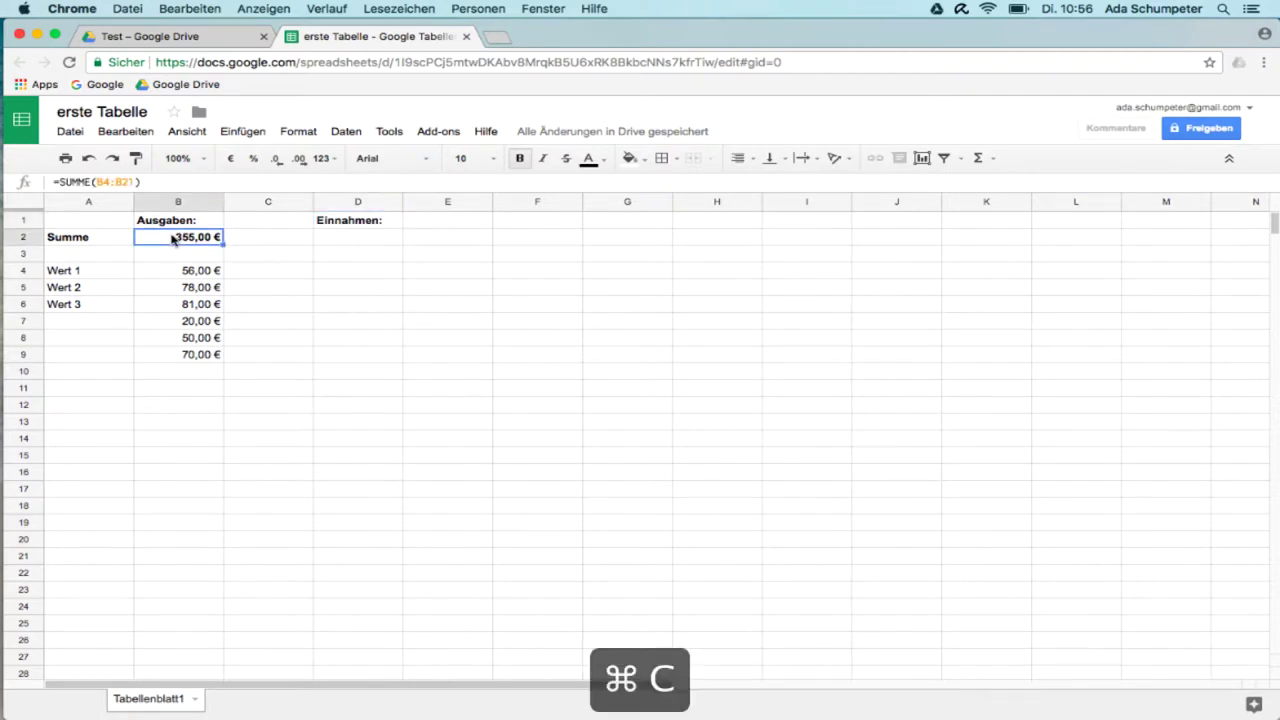
{"action": "left_click", "coordinate": [337, 237]}
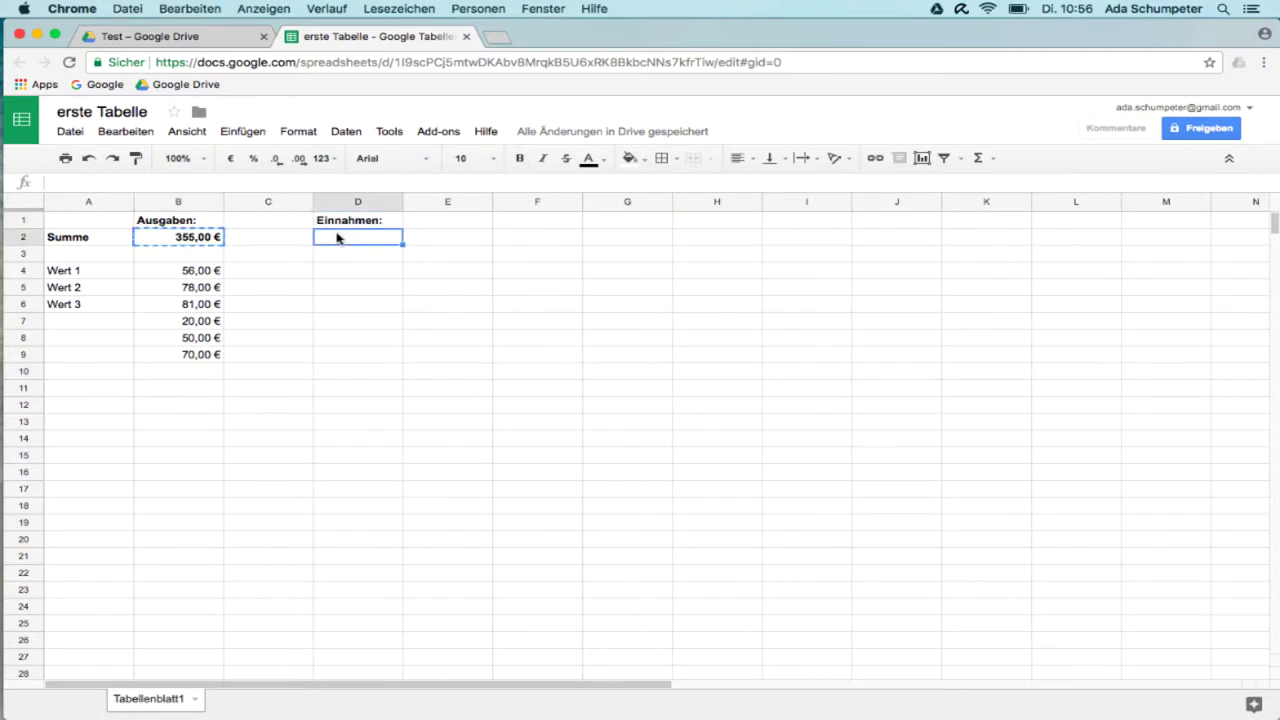
{"action": "key", "text": "super+v"}
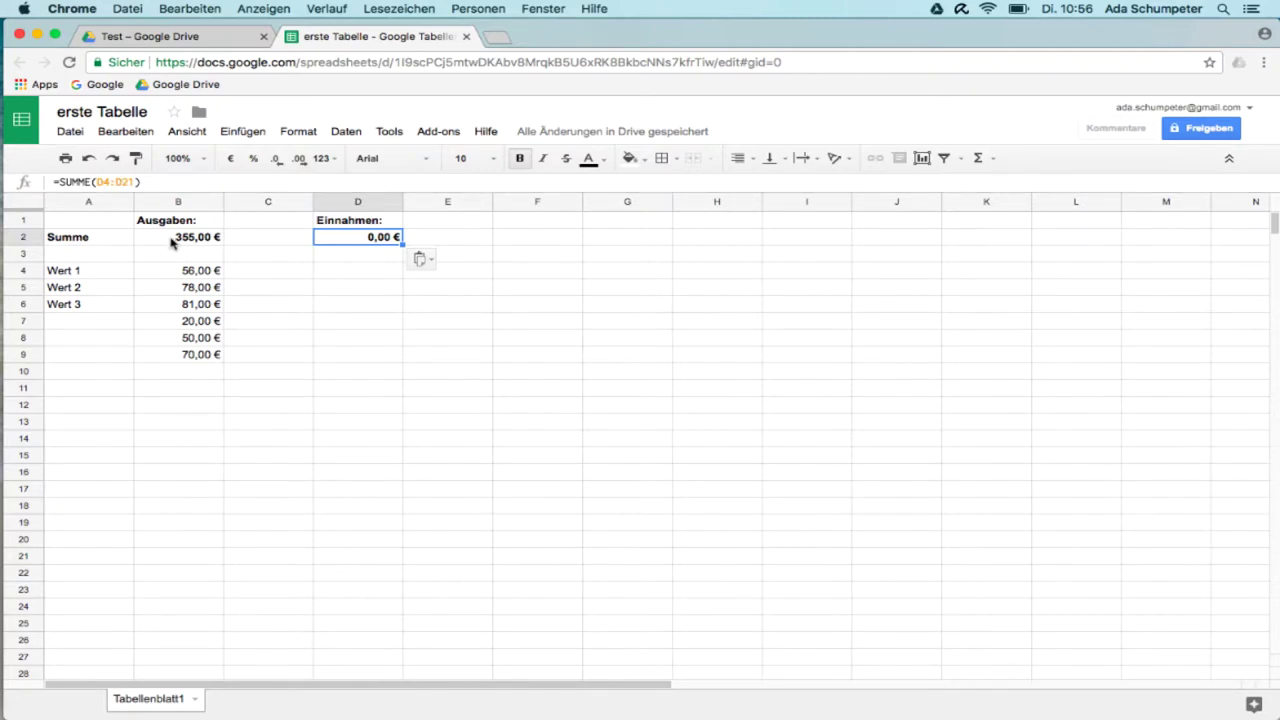
{"action": "key", "text": "alt+super+2"}
Move 78,00 € from B5 to D5 and 20,00 € from B7 to D7.
{"action": "left_click", "coordinate": [196, 290]}
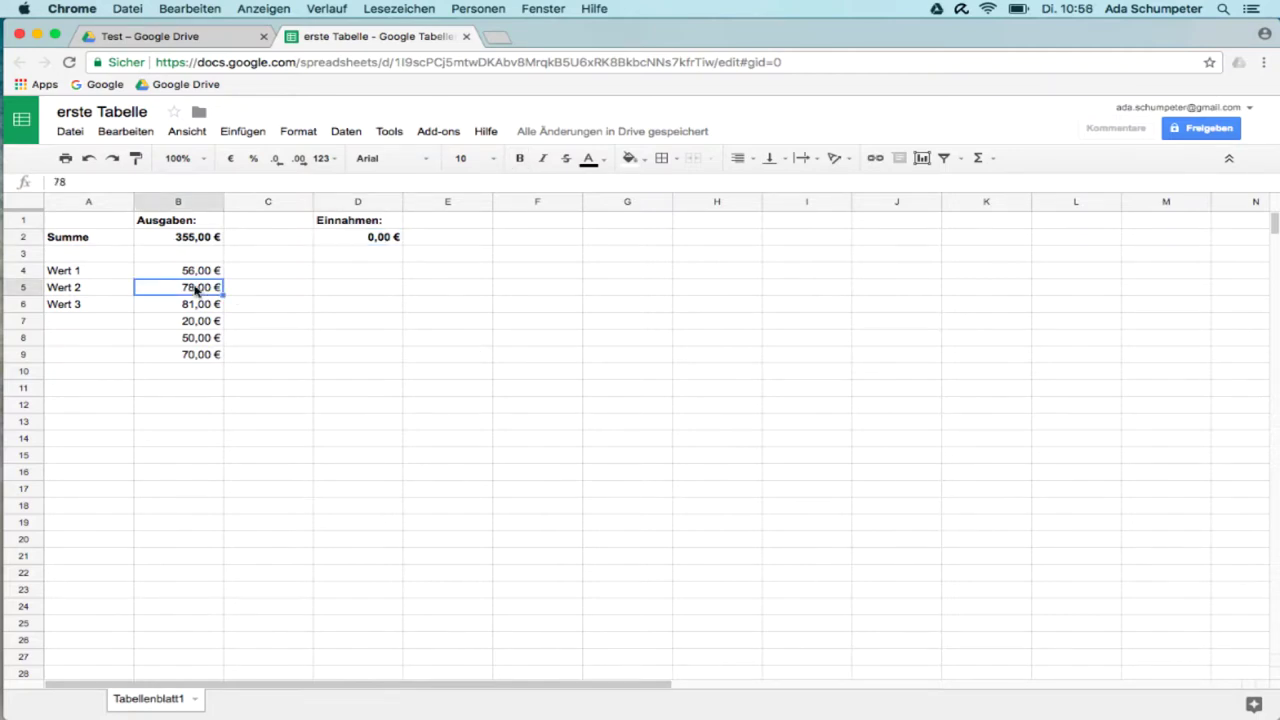
{"action": "key", "text": "super+x"}
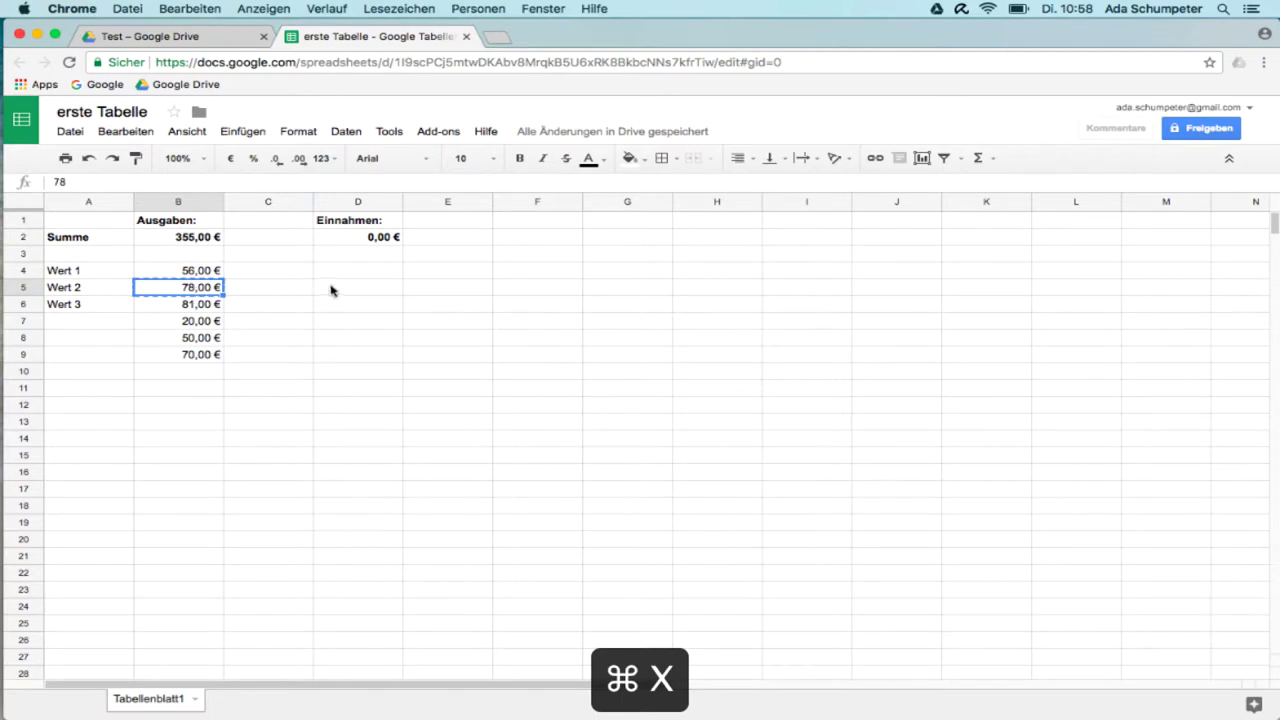
{"action": "left_click", "coordinate": [340, 290]}
{"action": "key", "text": "super+v"}
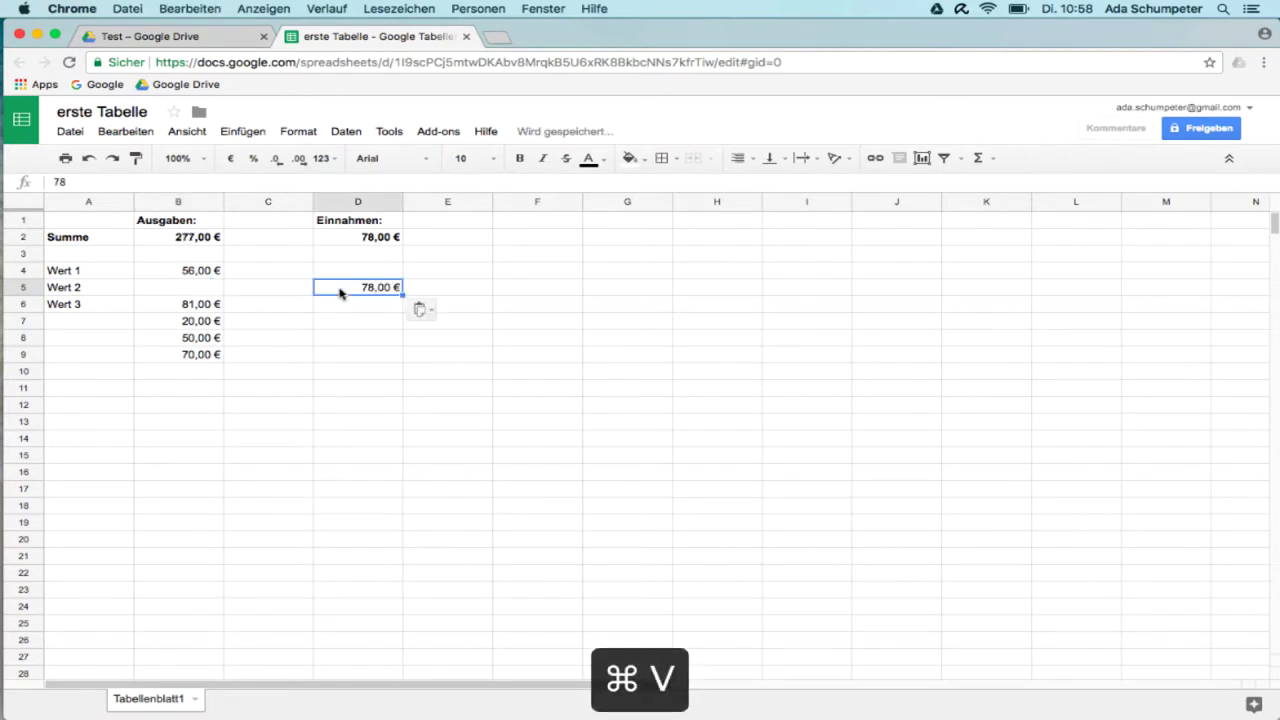
{"action": "left_click", "coordinate": [197, 323]}
{"action": "key", "text": "super+x"}
{"action": "left_click", "coordinate": [377, 322]}
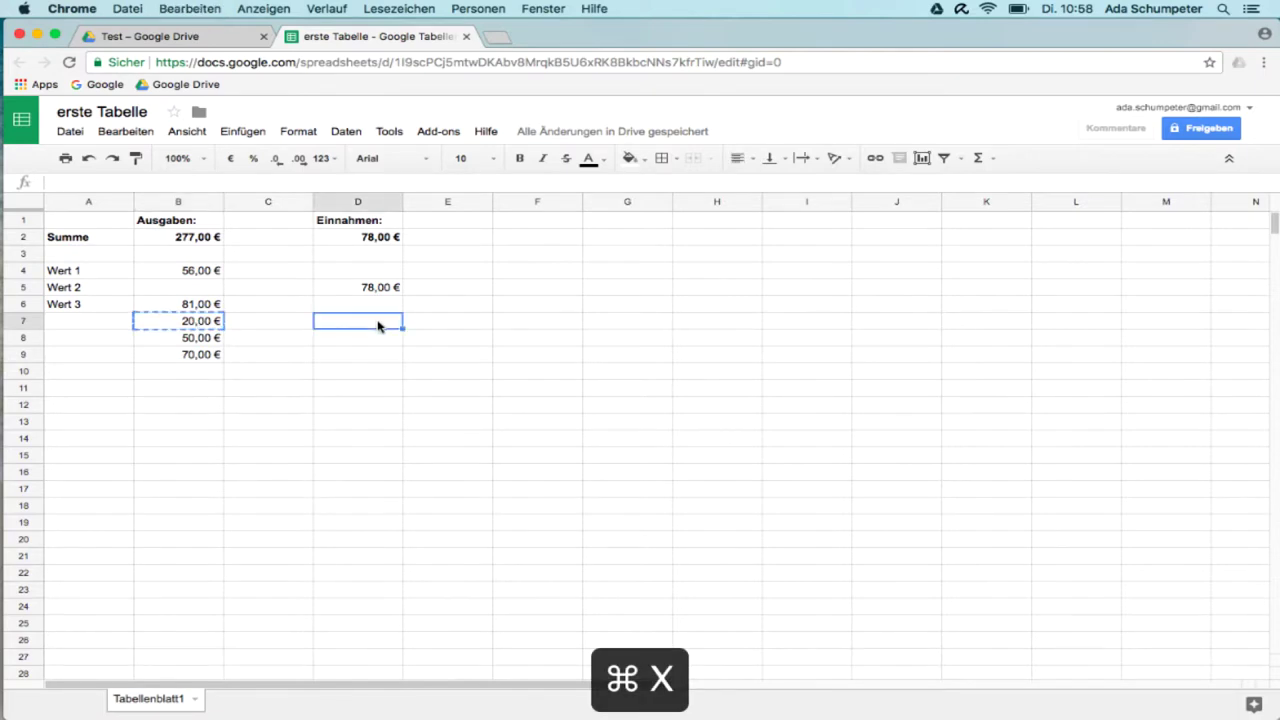
{"action": "key", "text": "super+v"}
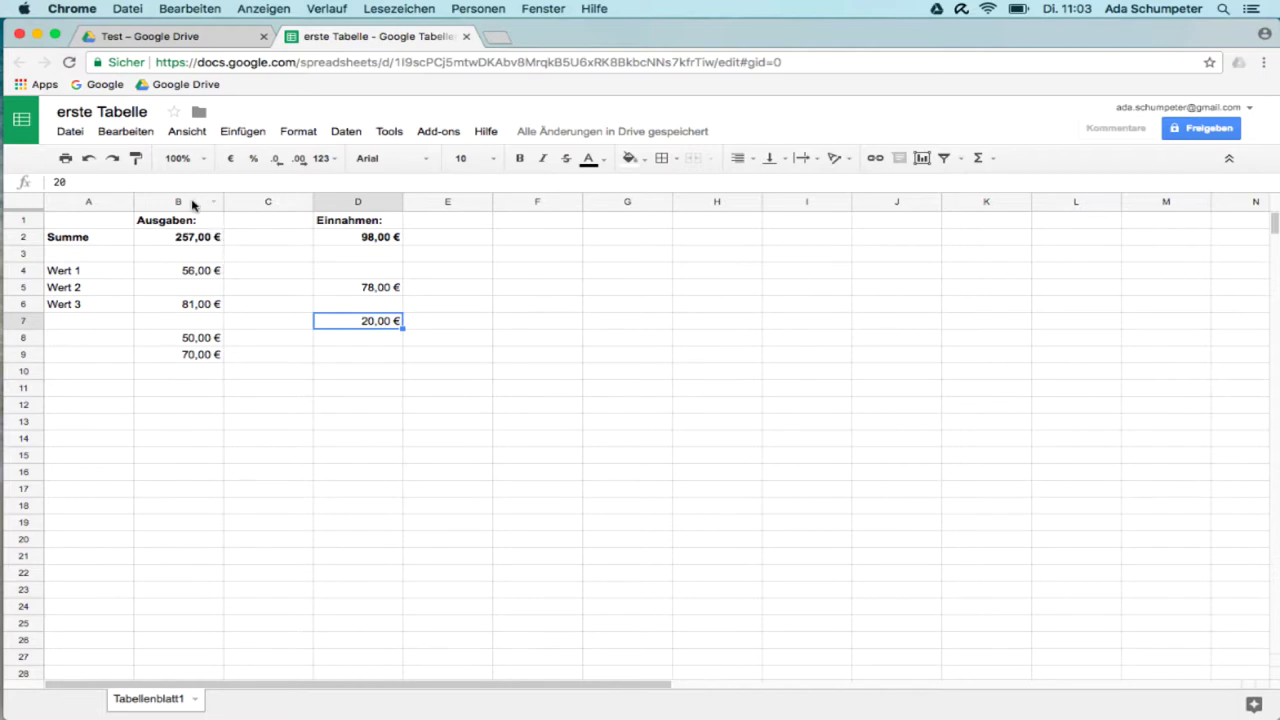
{"action": "left_click", "coordinate": [192, 202]}
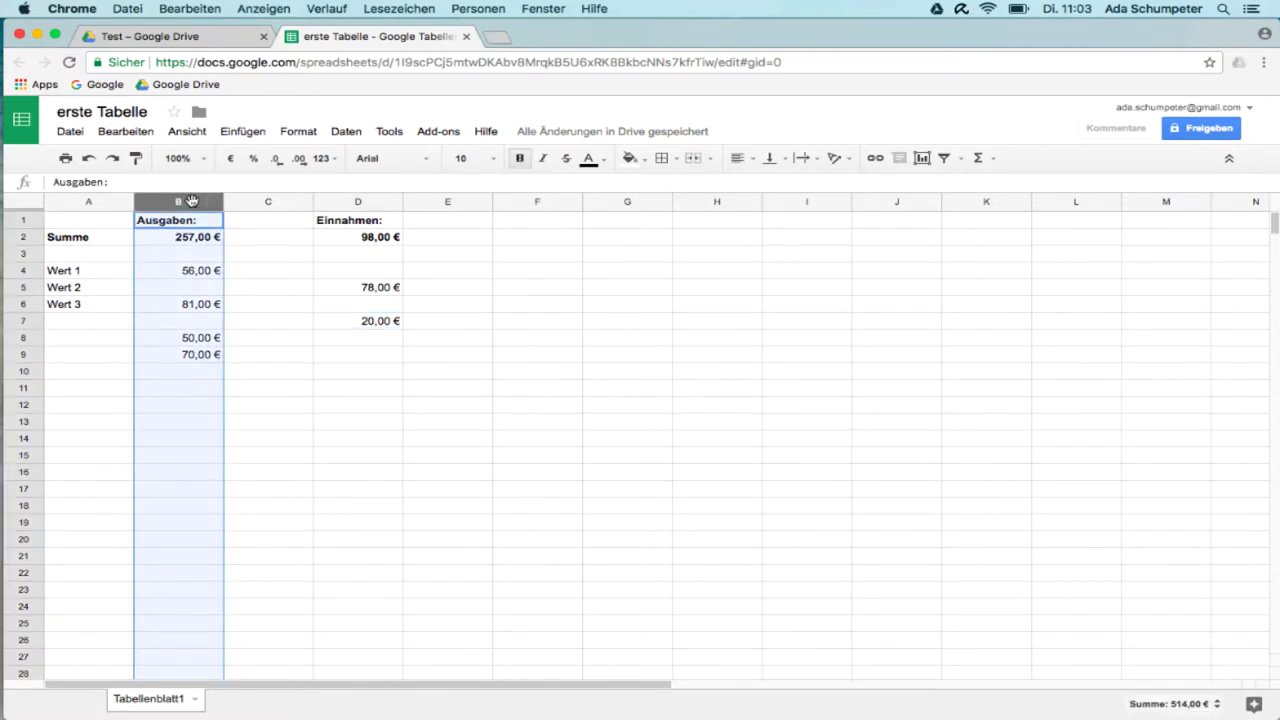
Fill column B (Ausgaben) light red and column D (Einnahmen) light green.
{"action": "left_click", "coordinate": [645, 165]}
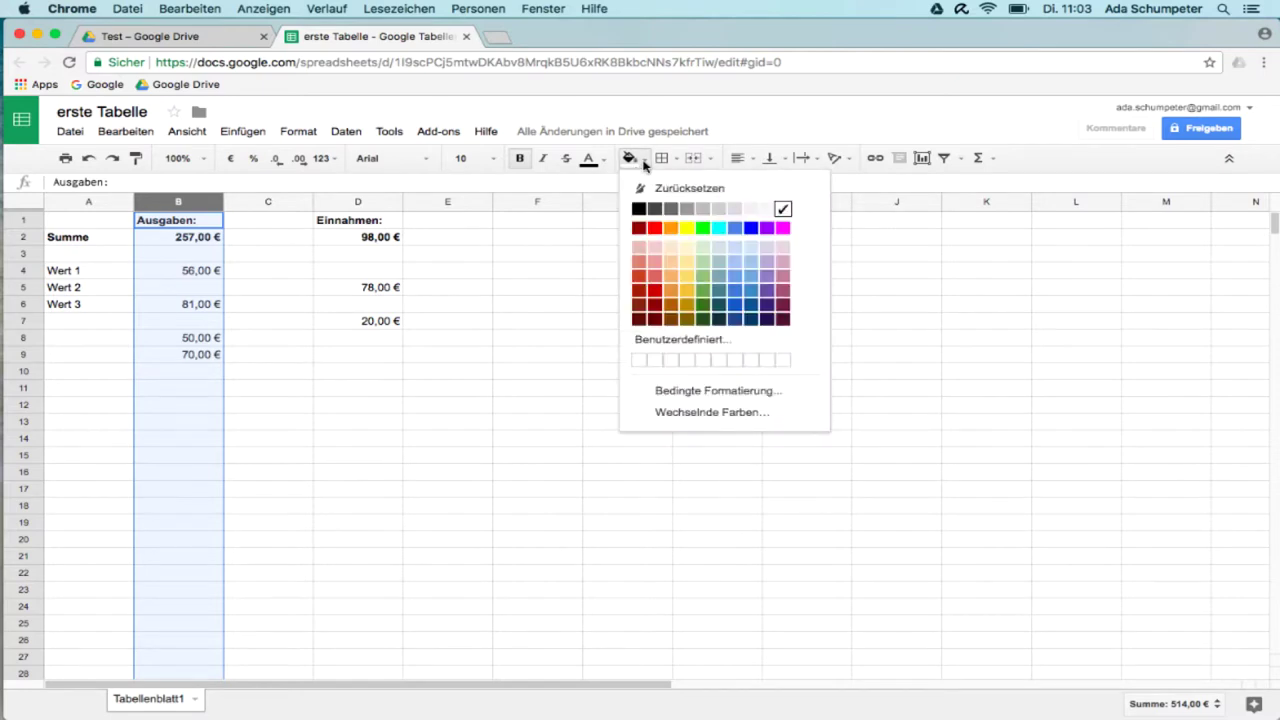
{"action": "left_click", "coordinate": [655, 250]}
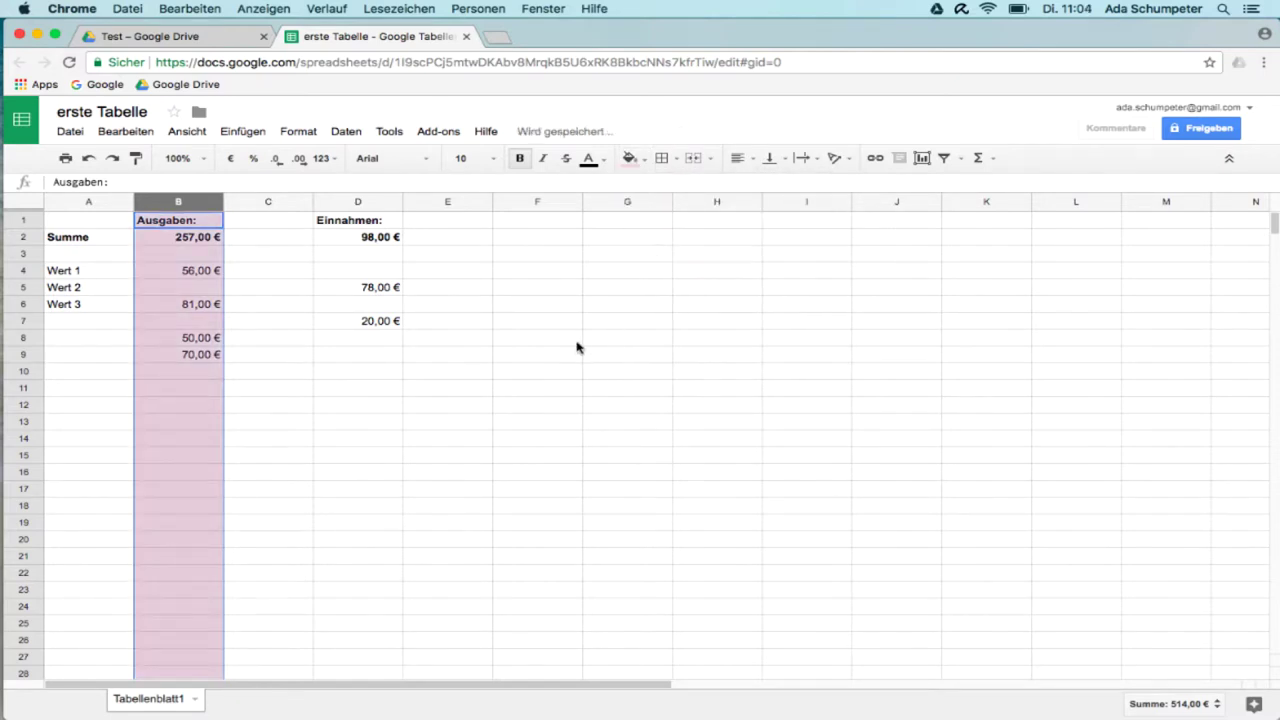
{"action": "left_click", "coordinate": [371, 200]}
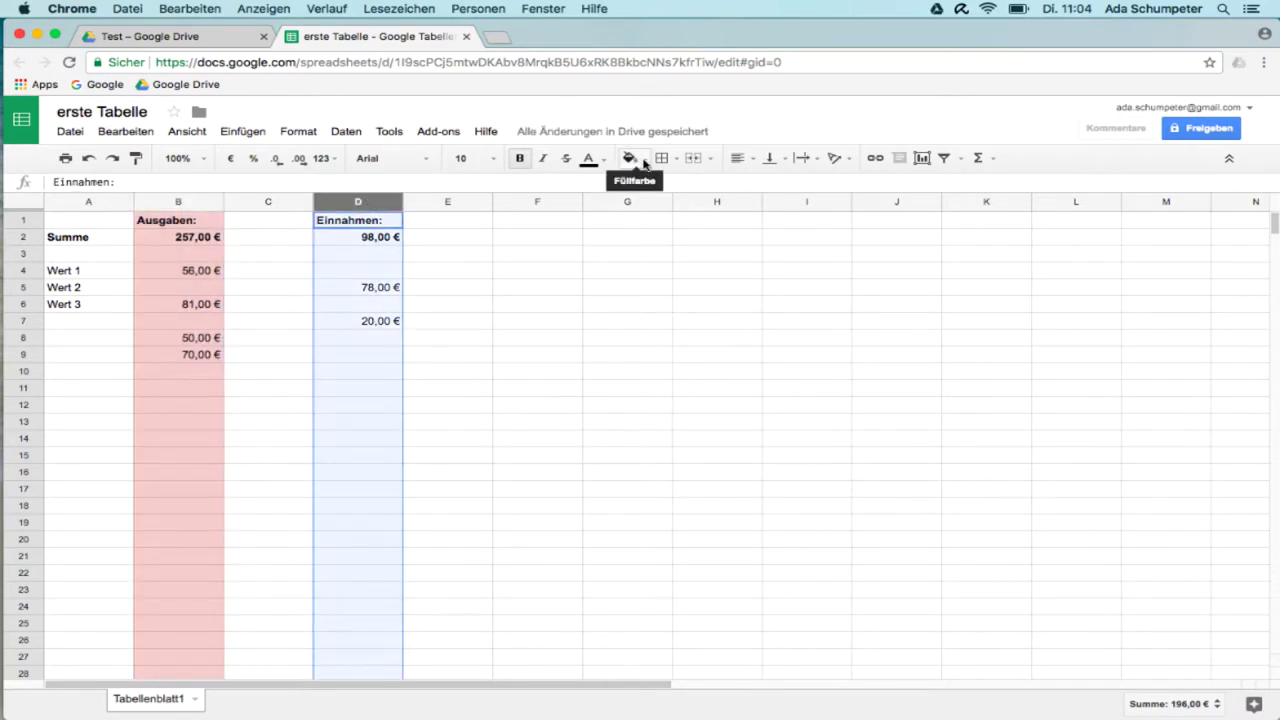
{"action": "left_click", "coordinate": [645, 164]}
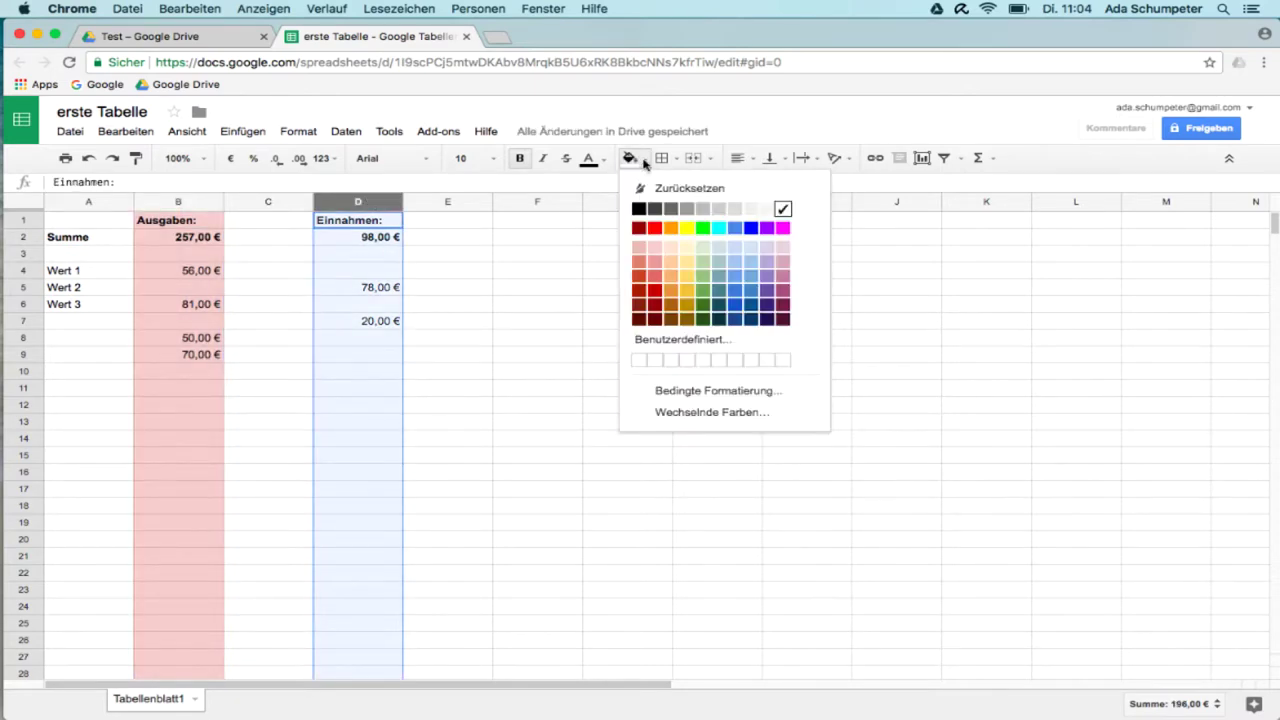
{"action": "left_click", "coordinate": [703, 250]}
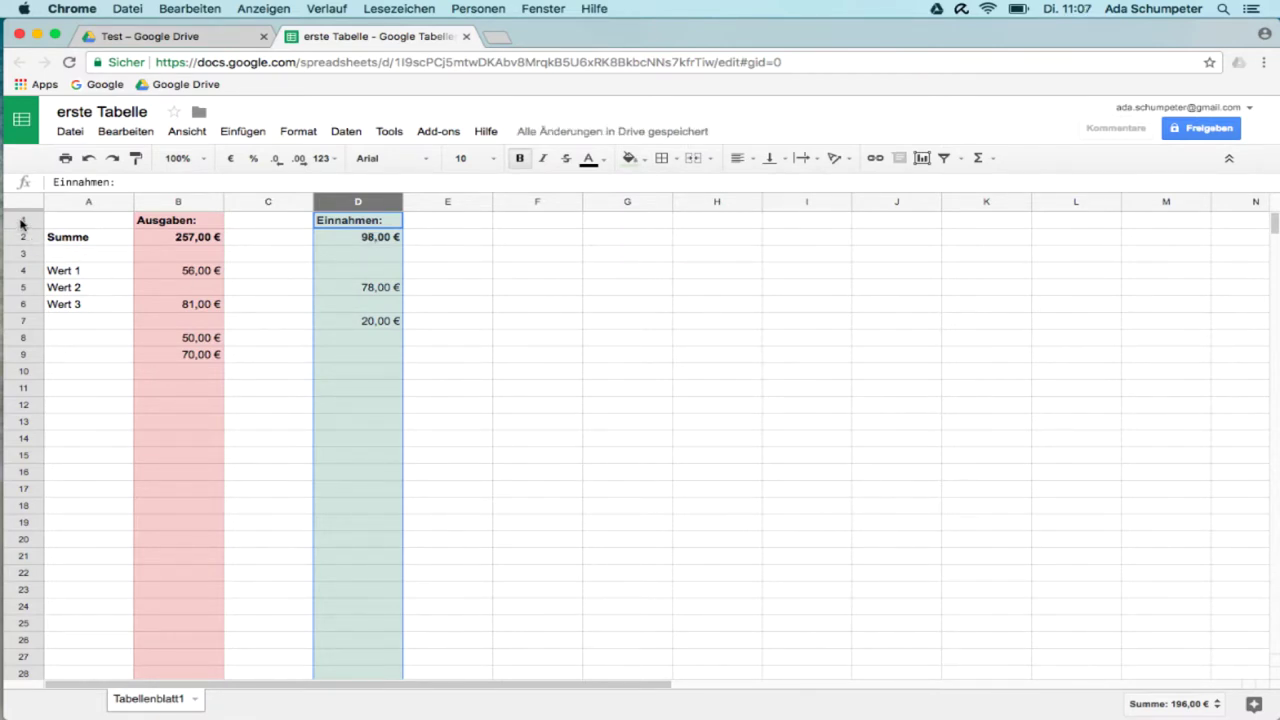
Set rows 1–2 to font size 12 and add a bottom border under row 2.
{"action": "left_click_drag", "start_coordinate": [21, 222], "coordinate": [22, 237]}
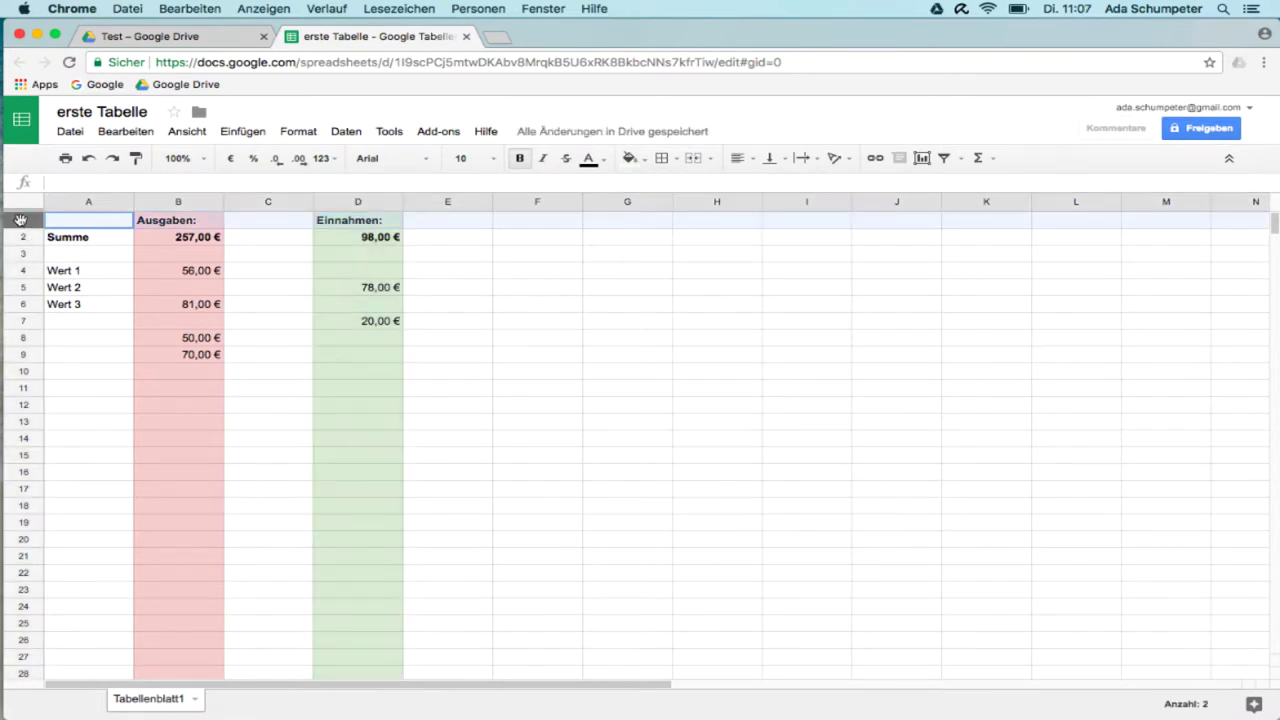
{"action": "left_click", "coordinate": [494, 158]}
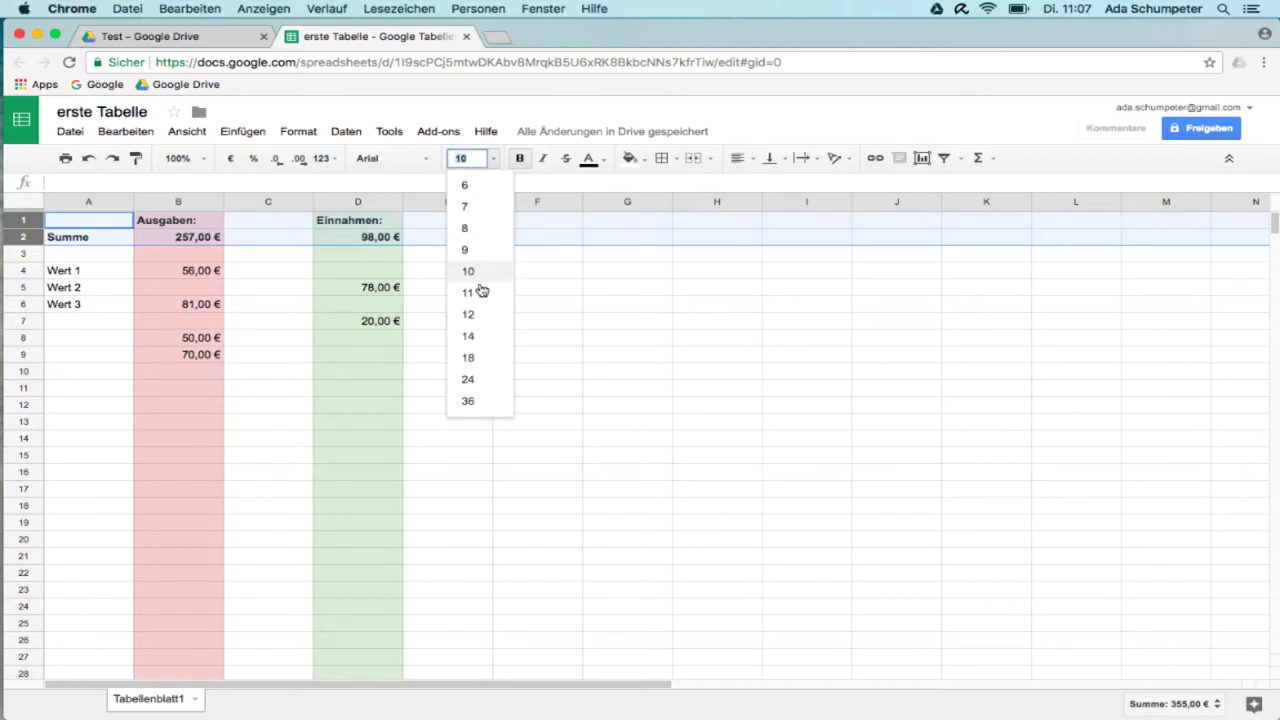
{"action": "left_click", "coordinate": [470, 314]}
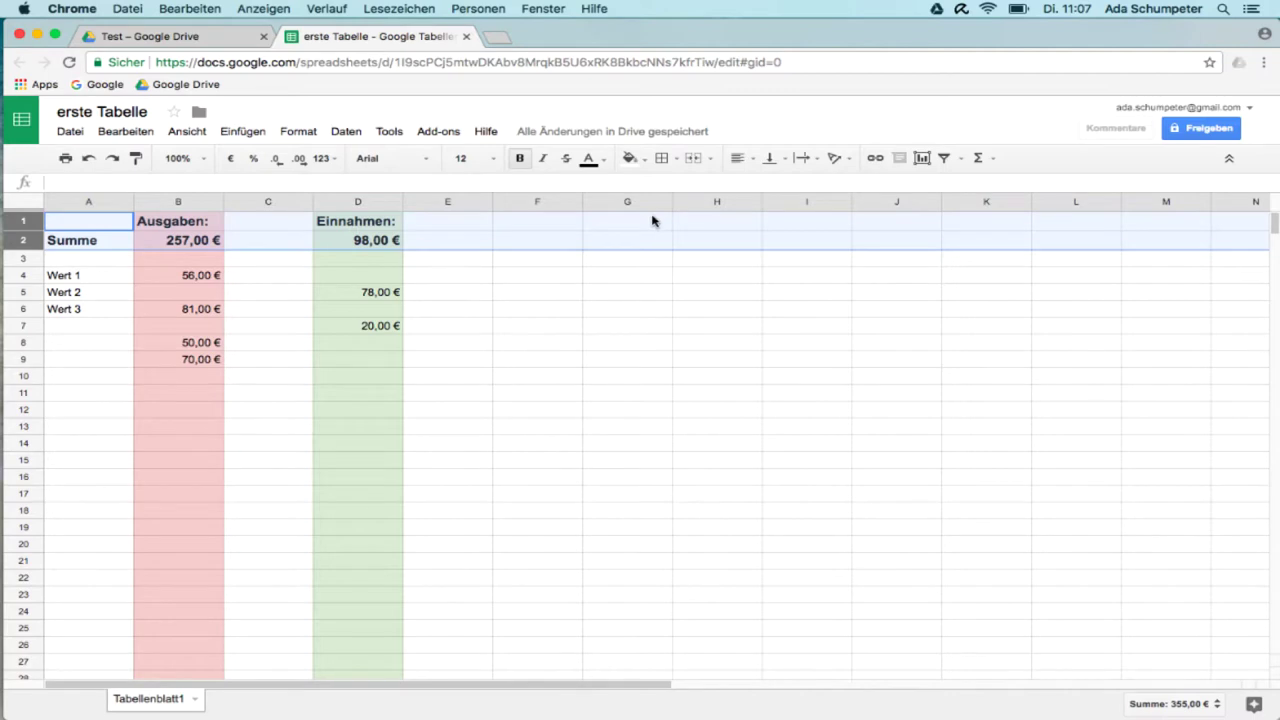
{"action": "left_click", "coordinate": [677, 160]}
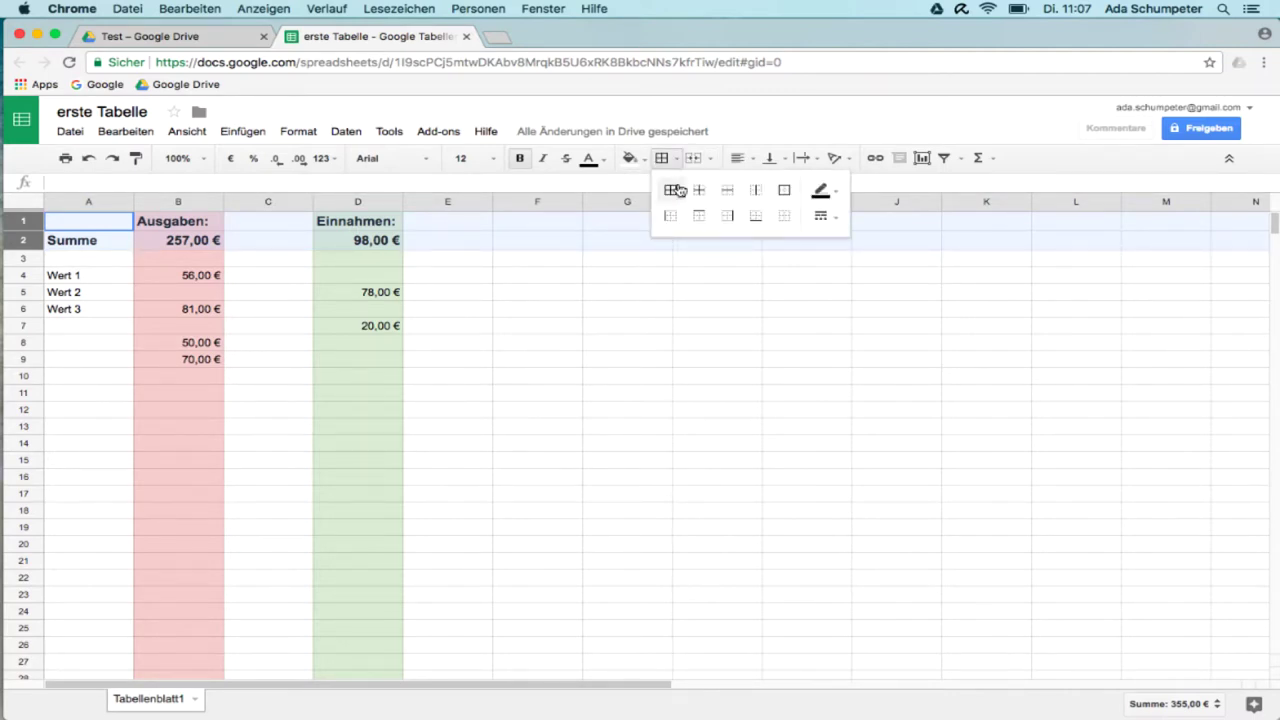
{"action": "left_click", "coordinate": [757, 222]}
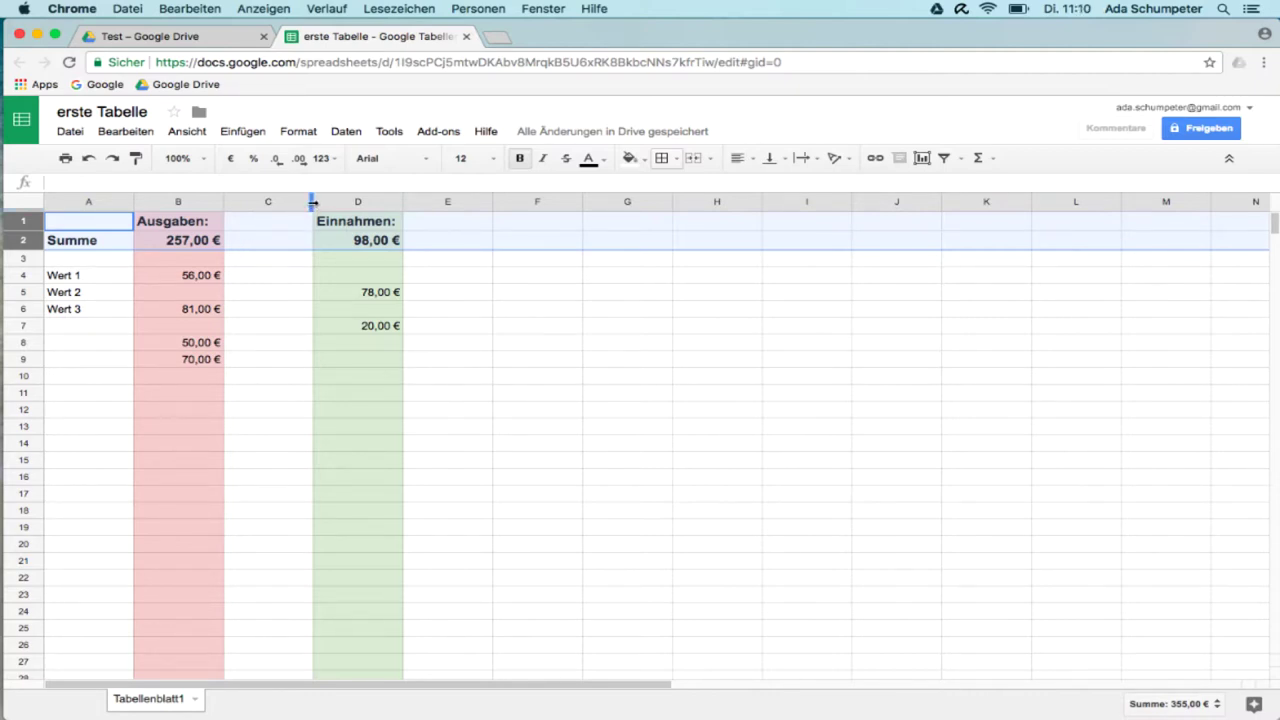
Drag the column borders to shrink empty column C and widen label column A.
{"action": "left_click_drag", "start_coordinate": [313, 203], "coordinate": [279, 203]}
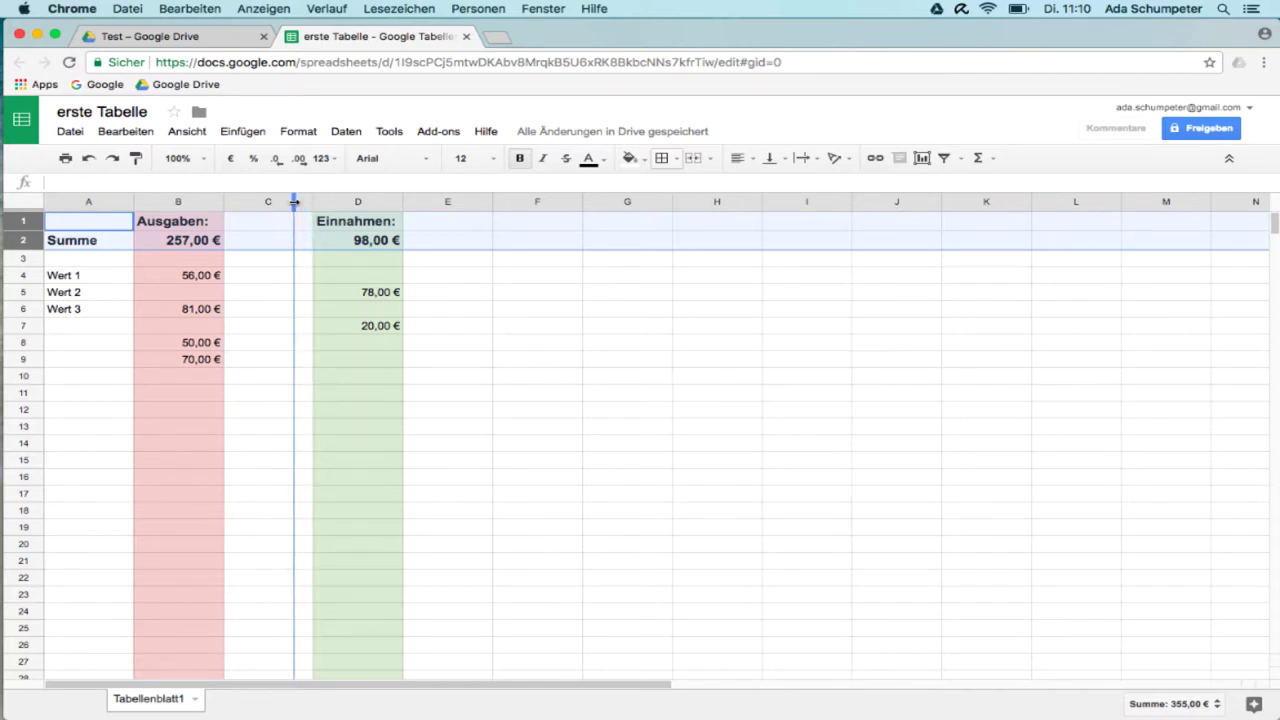
{"action": "left_click_drag", "start_coordinate": [279, 203], "coordinate": [259, 203]}
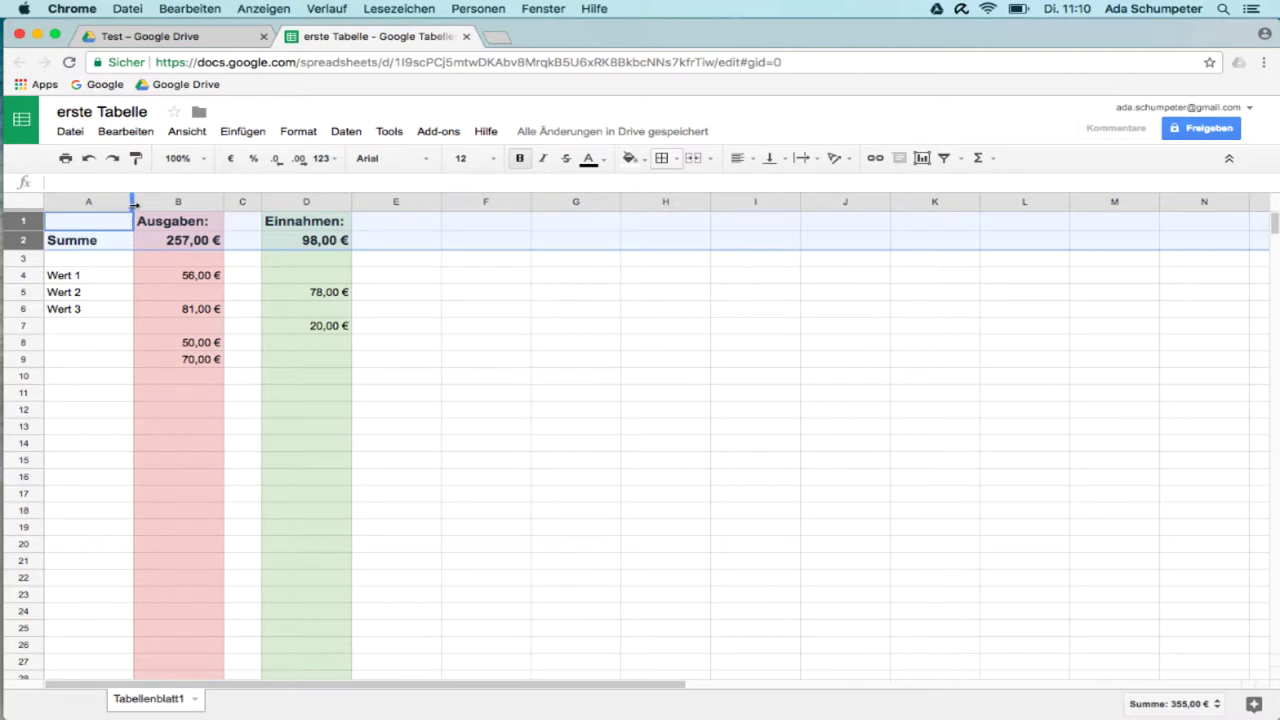
{"action": "left_click_drag", "start_coordinate": [132, 204], "coordinate": [203, 202]}
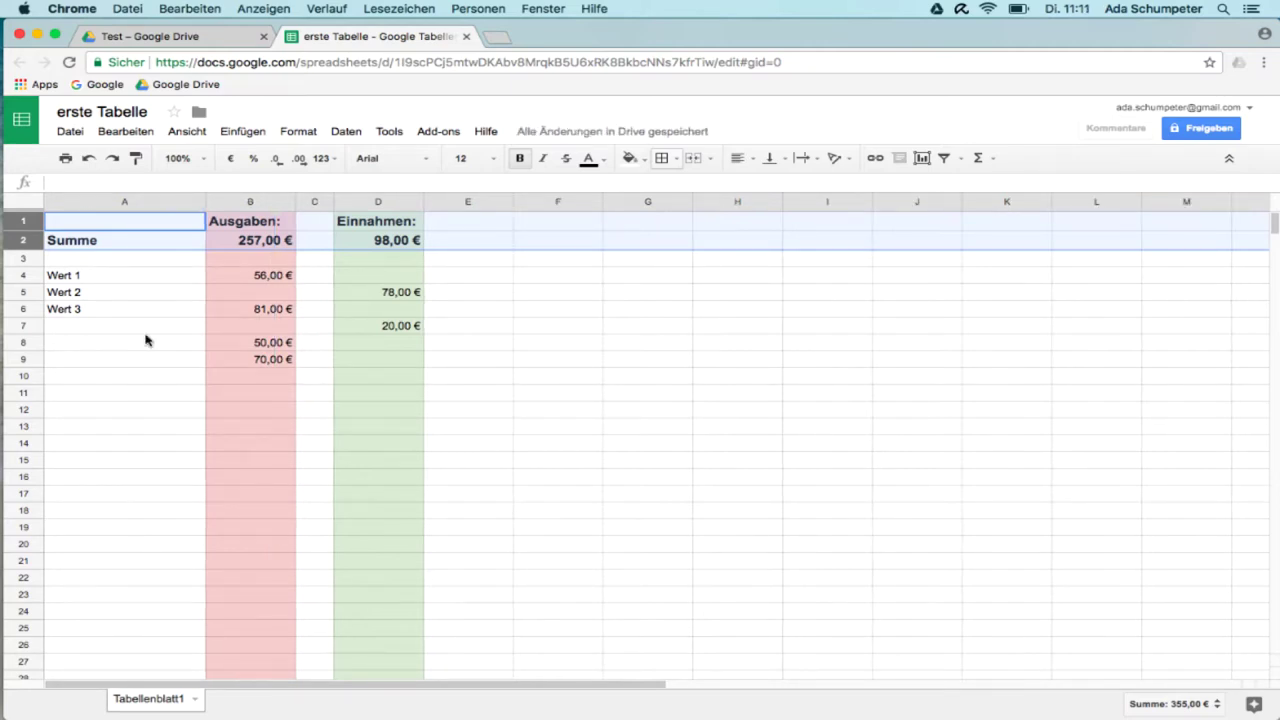
{"action": "left_click", "coordinate": [85, 277]}
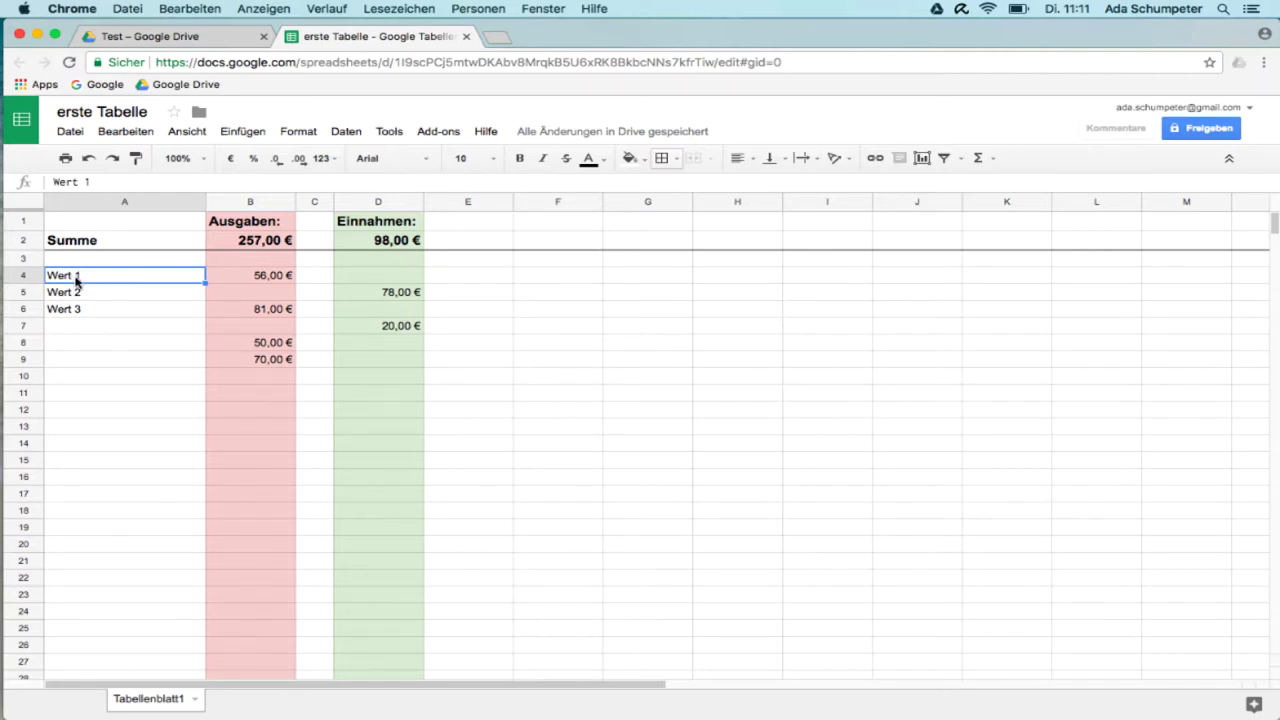
Relabel Wert 1 as Anschaffung and set its expense in B4 to 36000.
{"action": "double_click", "coordinate": [57, 273]}
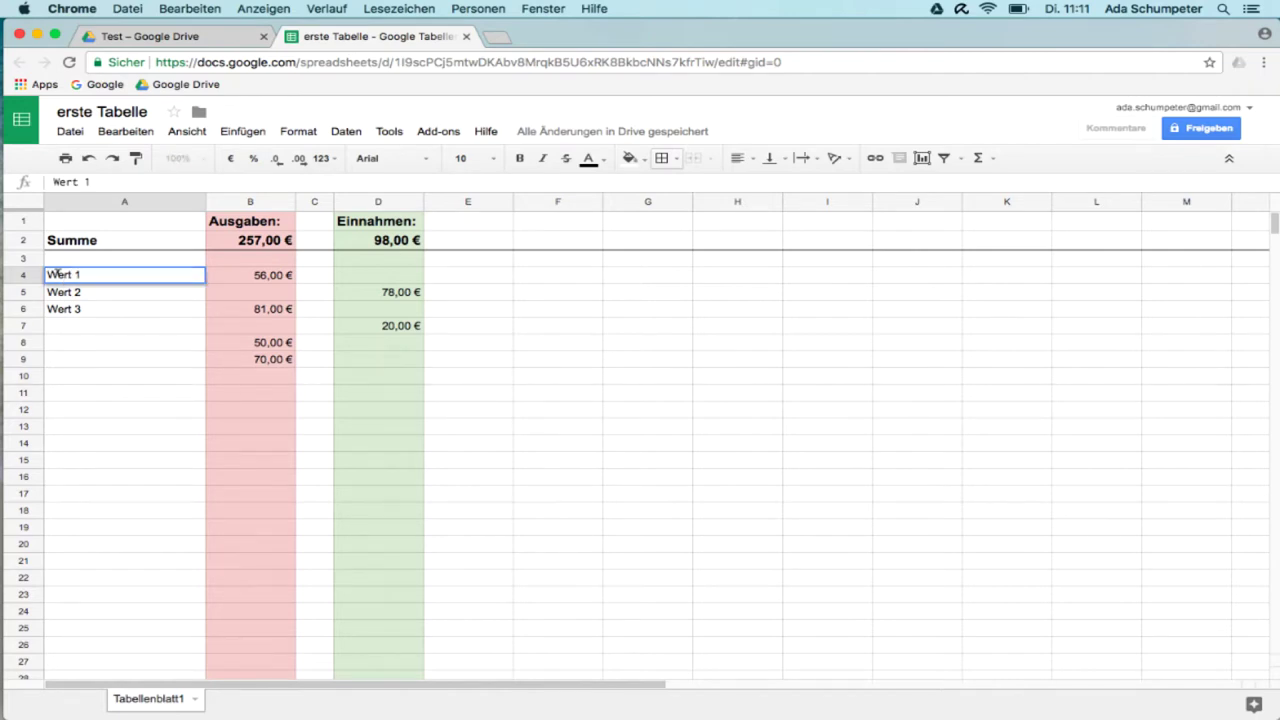
{"action": "left_click_drag", "start_coordinate": [100, 273], "coordinate": [29, 276]}
{"action": "type", "text": "Anscha"}
{"action": "type", "text": "ffung"}
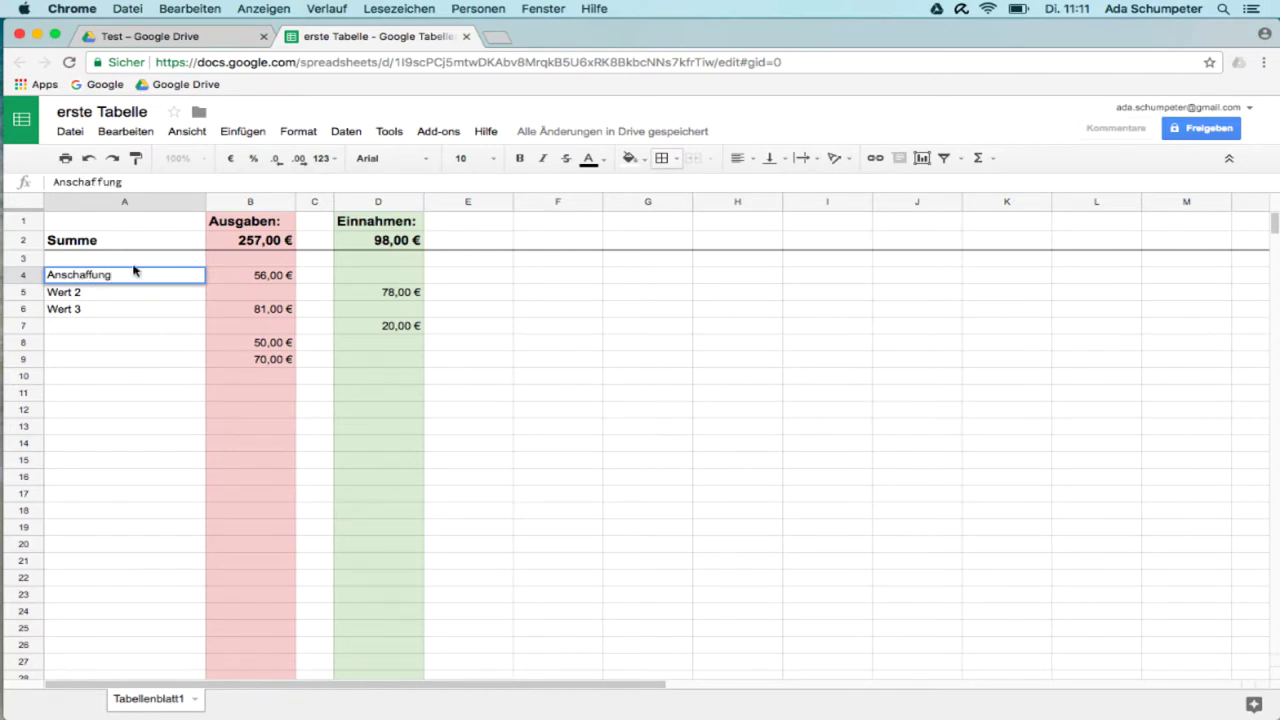
{"action": "left_click", "coordinate": [249, 275]}
{"action": "type", "text": "3"}
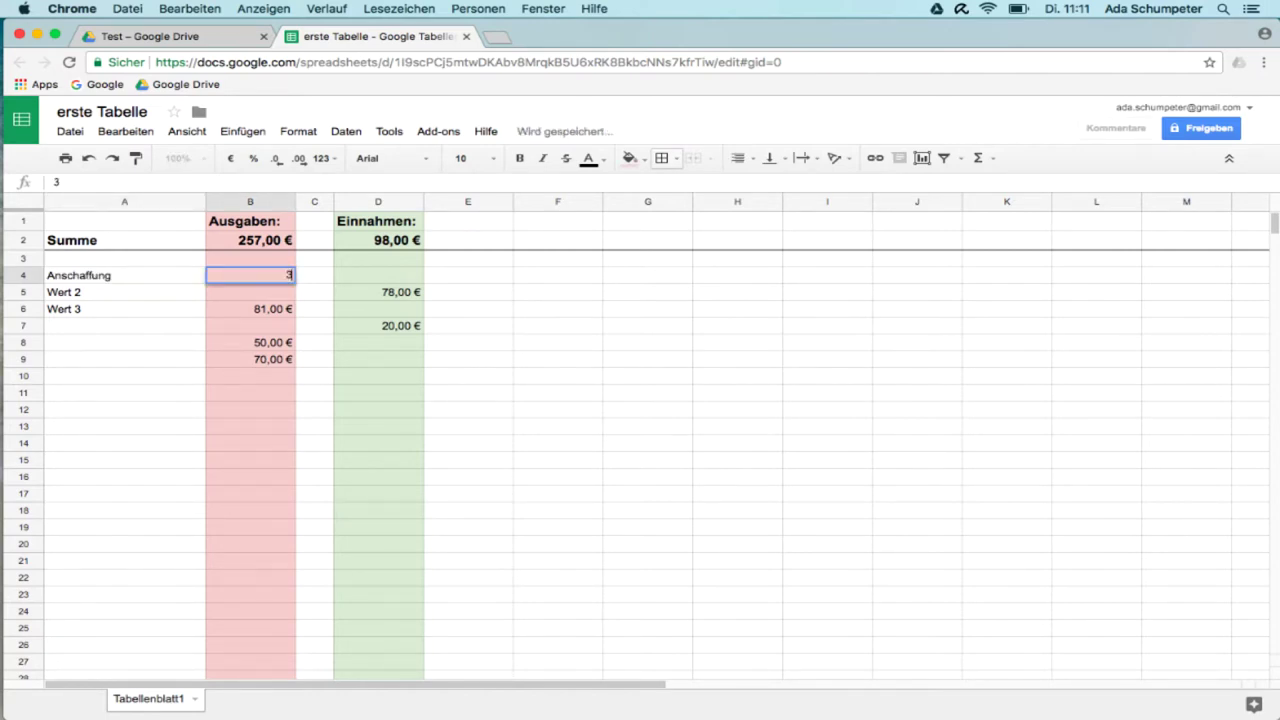
{"action": "type", "text": "6000"}
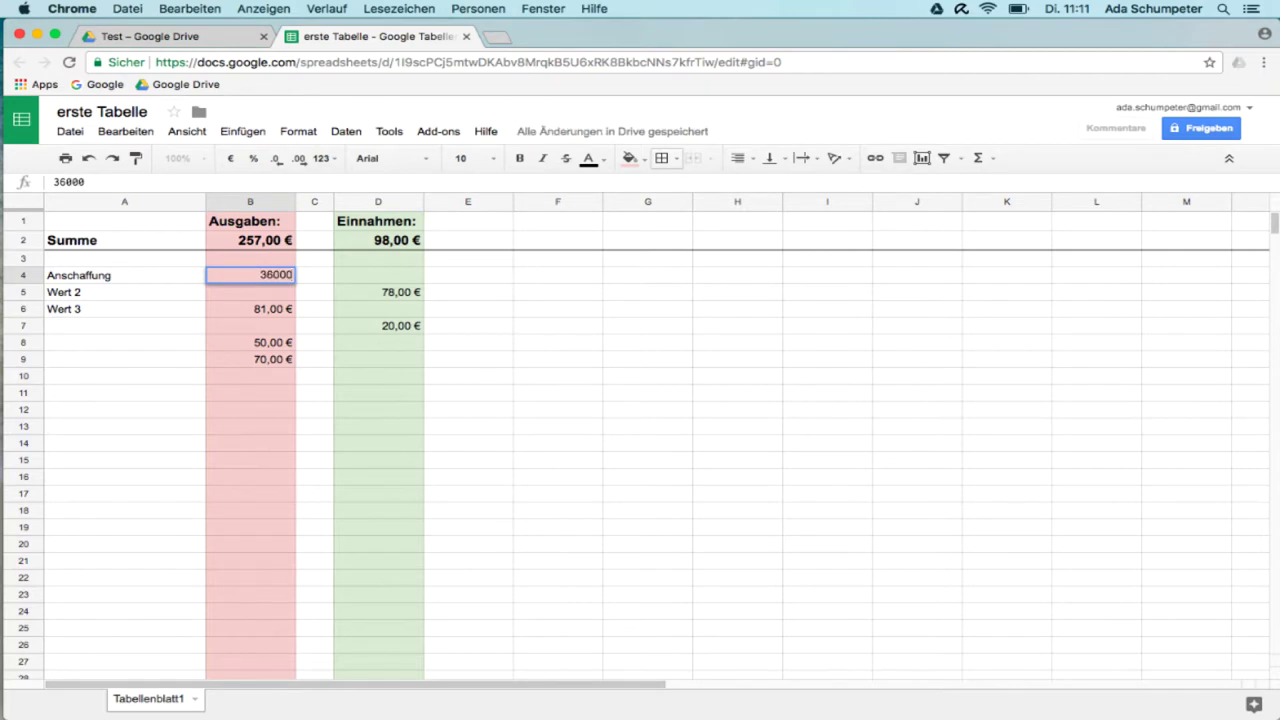
{"action": "key", "text": "Return"}
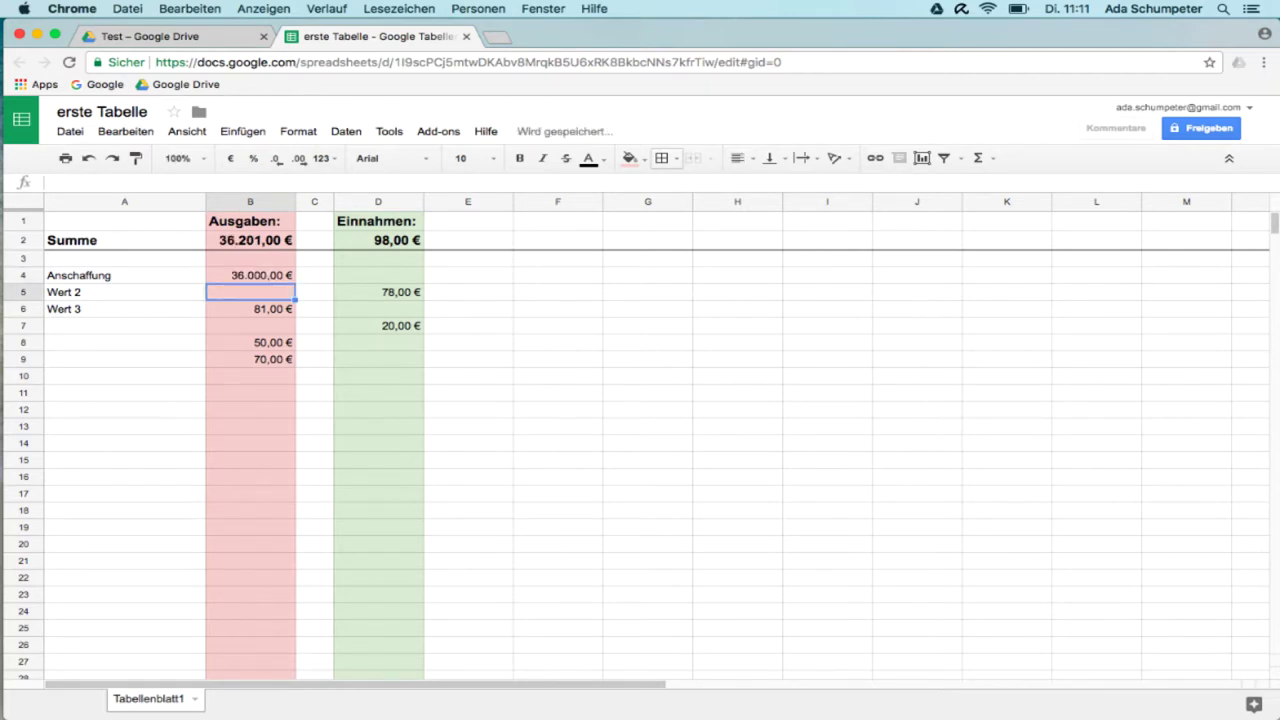
Rename Wert 2 to Umweltprämie with 3500 income in D5, and relabel Wert 3 as Wartungskosten.
{"action": "left_click", "coordinate": [60, 294]}
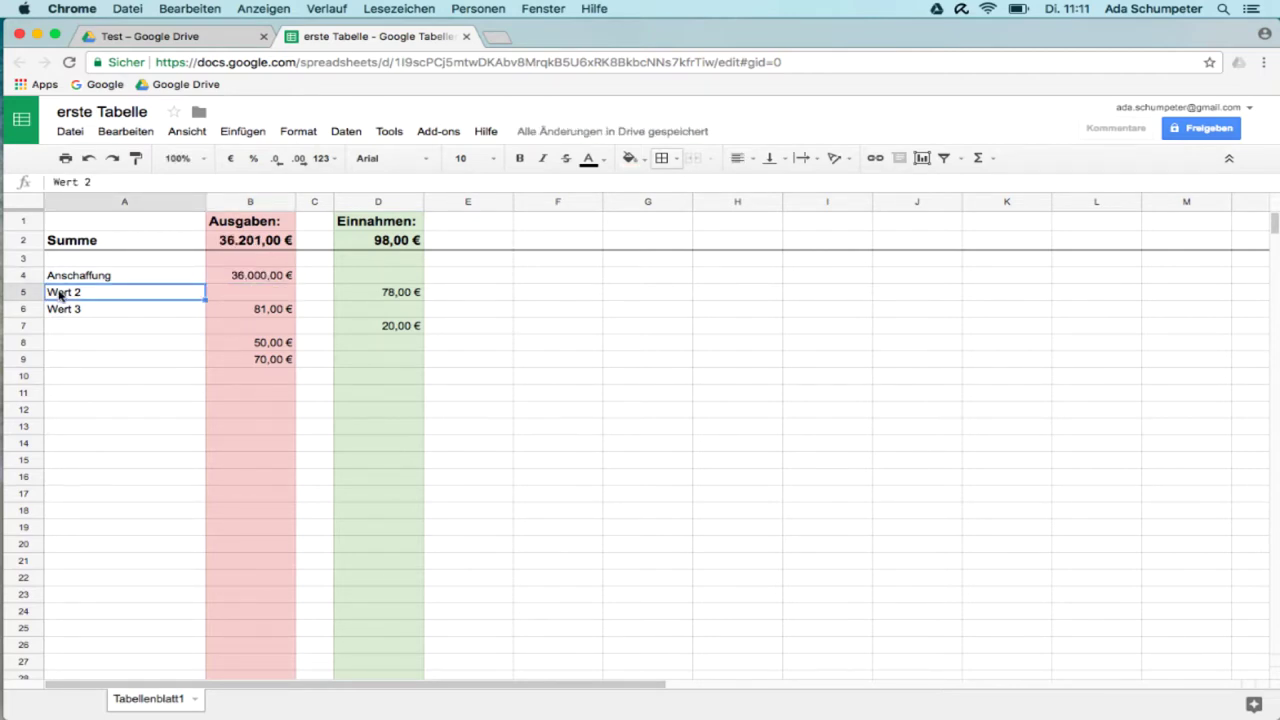
{"action": "type", "text": "Um"}
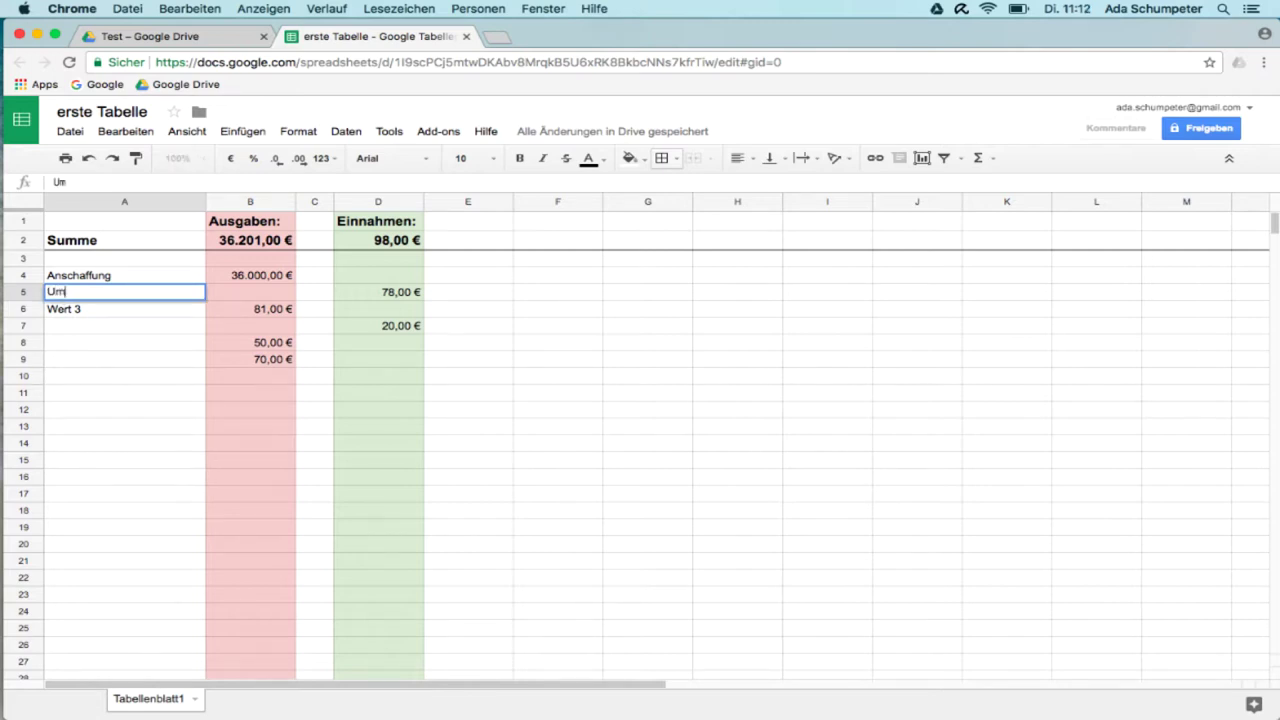
{"action": "type", "text": "welt"}
{"action": "type", "text": "prämie"}
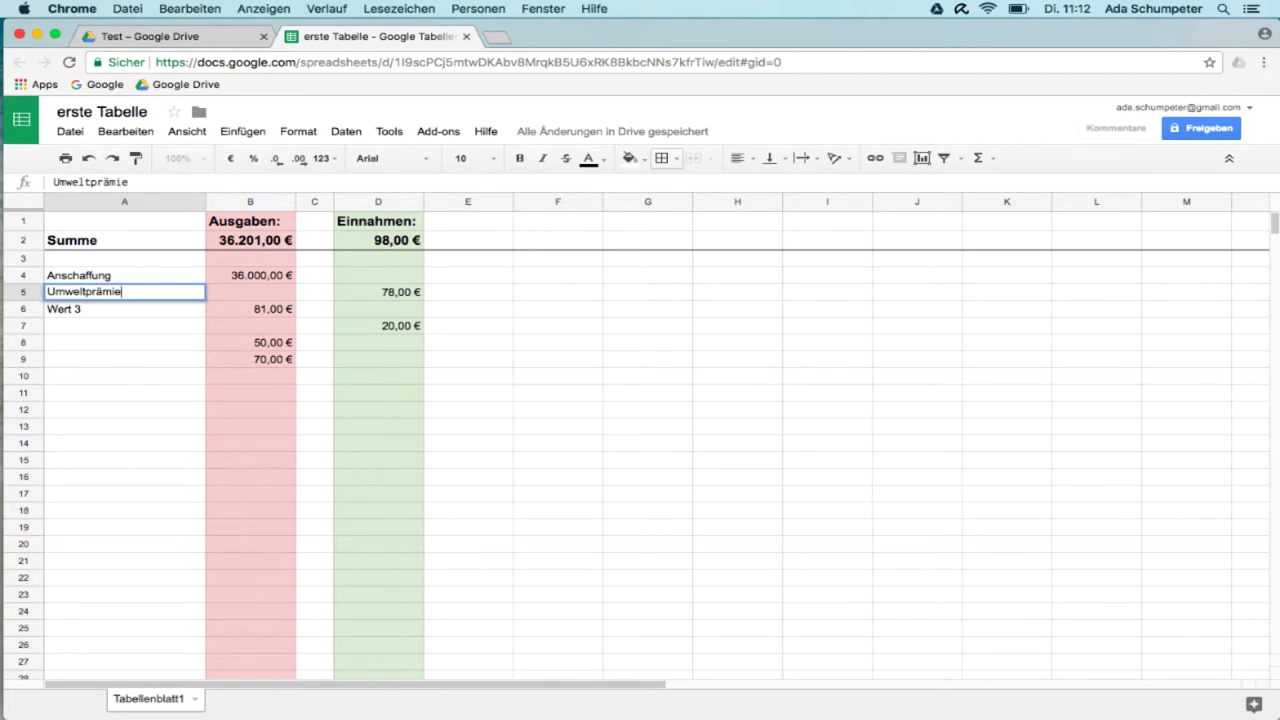
{"action": "key", "text": "Tab"}
{"action": "key", "text": "Tab"}
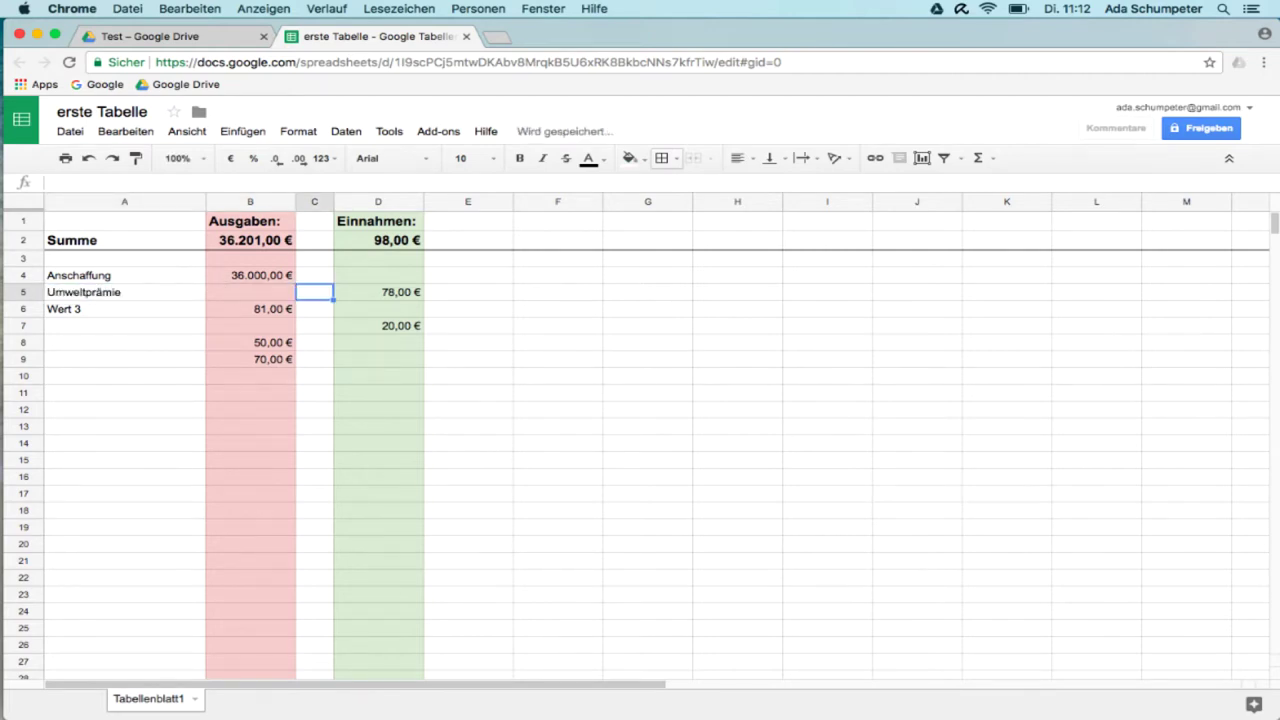
{"action": "key", "text": "Tab"}
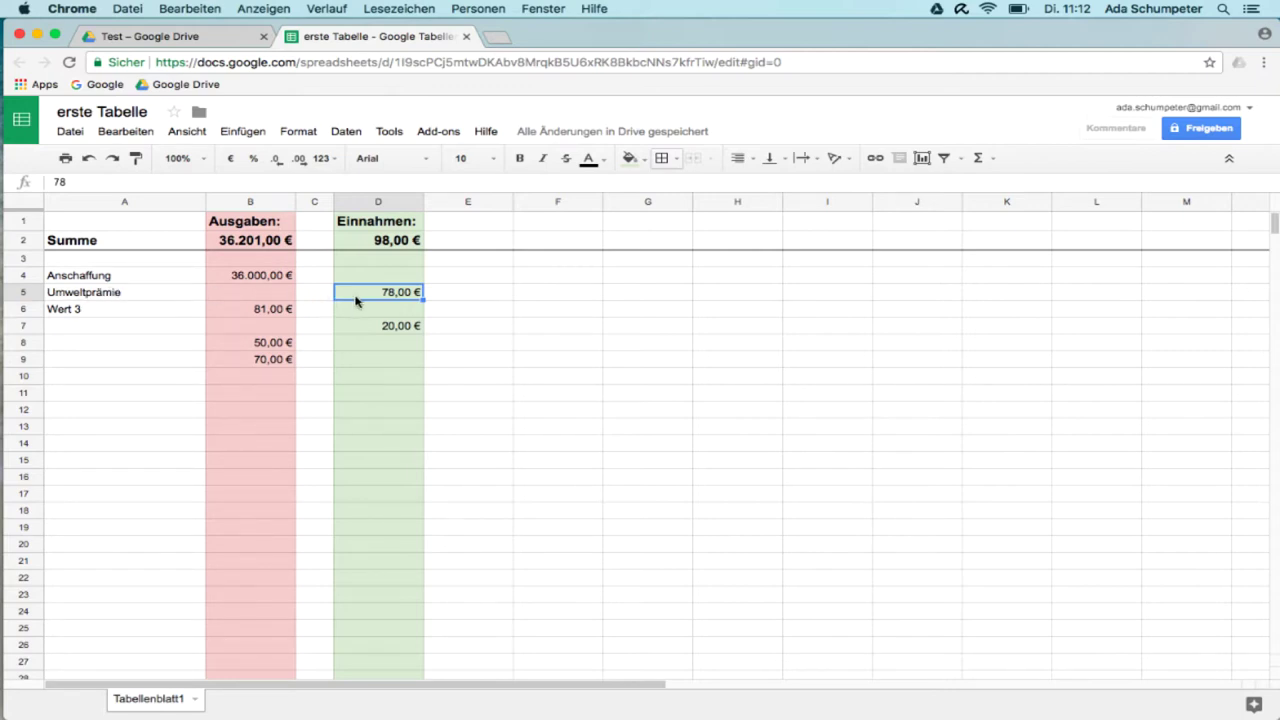
{"action": "type", "text": "35"}
{"action": "type", "text": "00"}
{"action": "left_click", "coordinate": [124, 309]}
{"action": "left_click", "coordinate": [61, 313]}
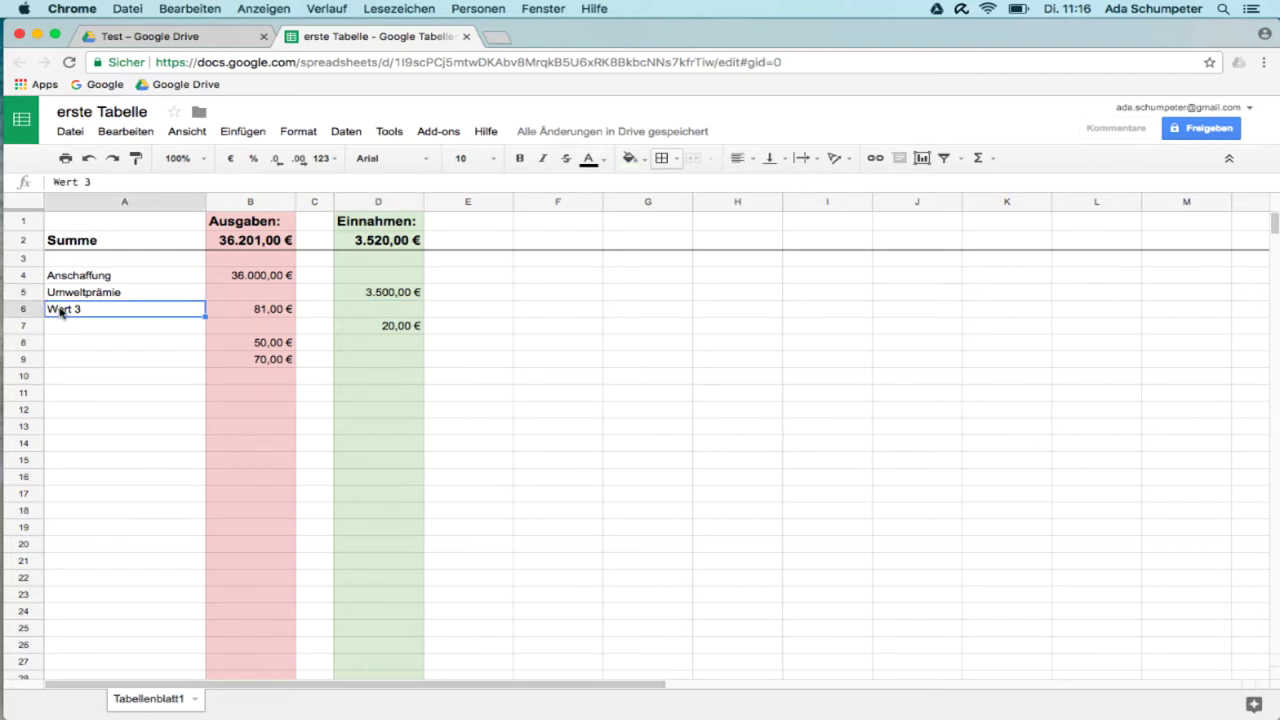
{"action": "type", "text": "Wartu"}
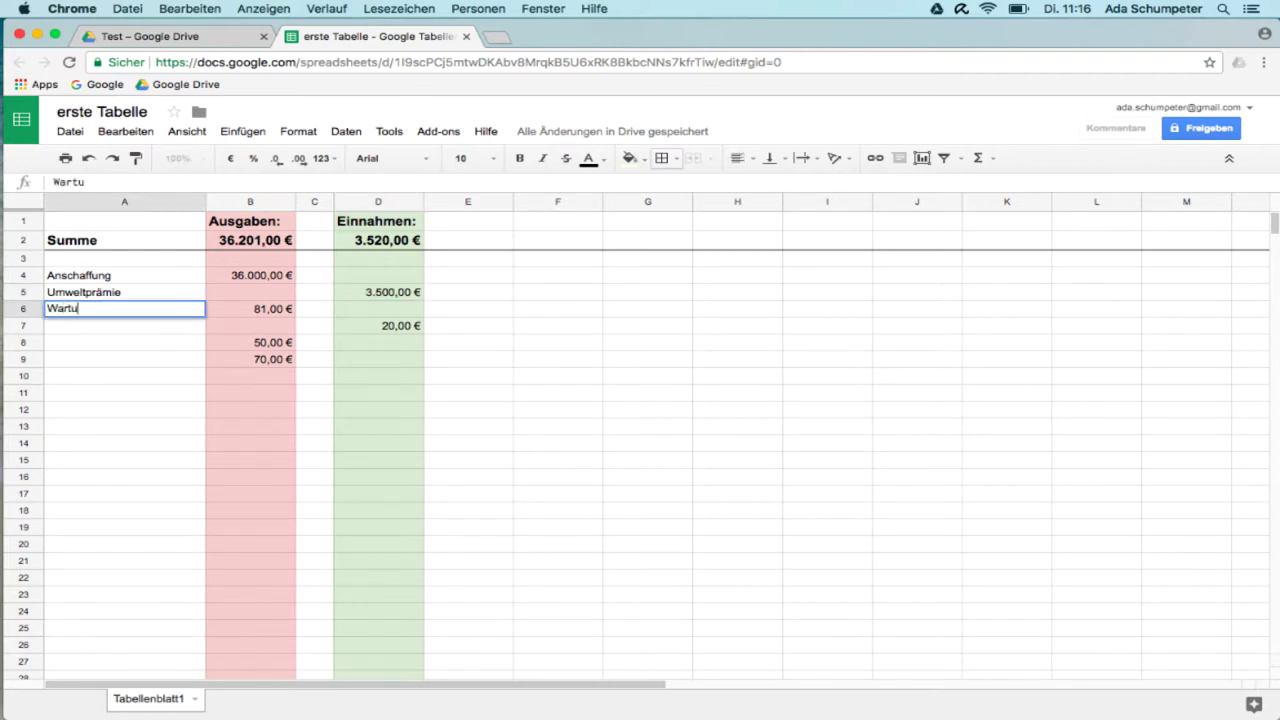
{"action": "type", "text": "ngskosten"}
Add the parameter 'Nutzungsdauer:' 15 Jahre across F5, G5 and H5.
{"action": "left_click", "coordinate": [556, 293]}
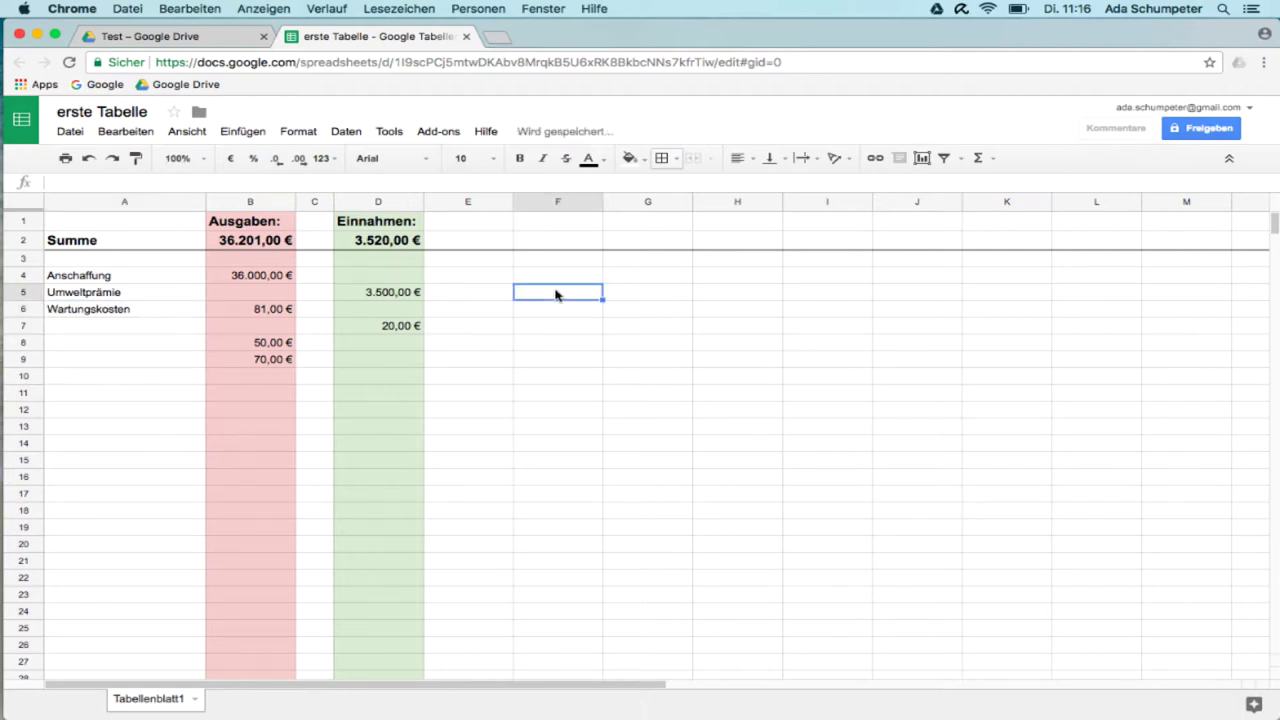
{"action": "type", "text": "War"}
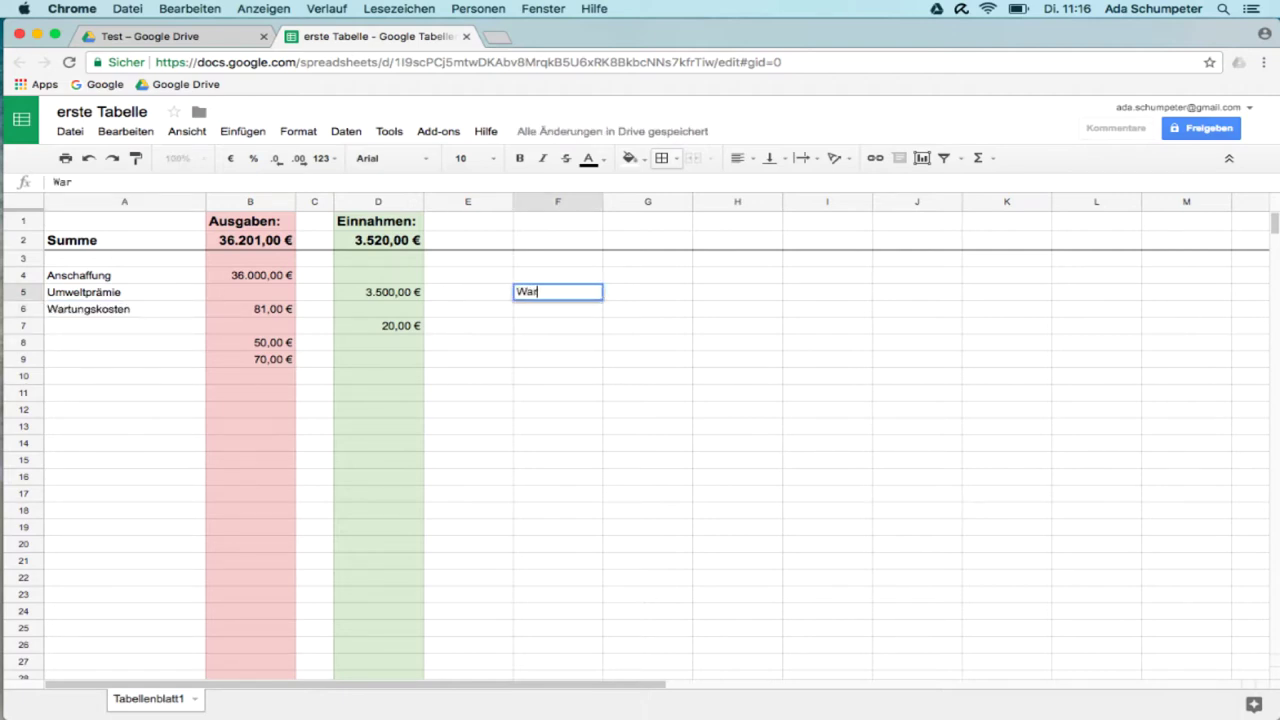
{"action": "key", "text": "BackSpace"}
{"action": "key", "text": "BackSpace"}
{"action": "key", "text": "BackSpace"}
{"action": "type", "text": "Nutzungs"}
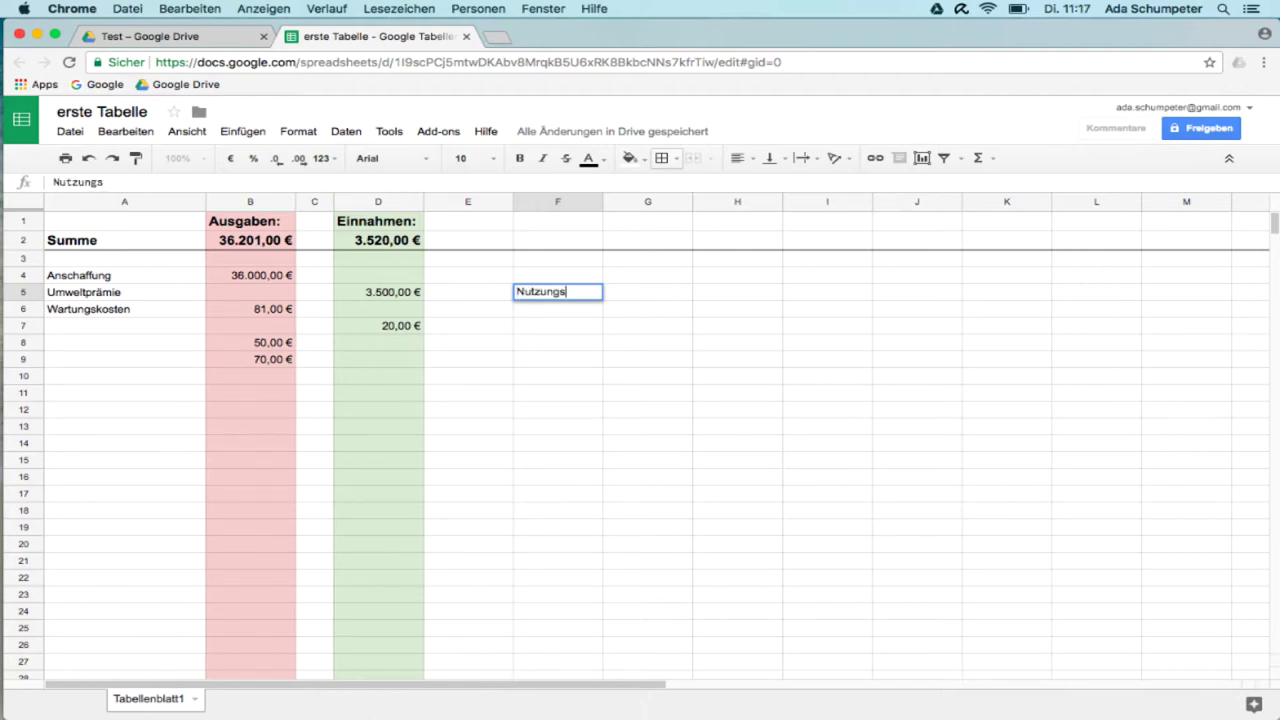
{"action": "type", "text": "dauer"}
{"action": "type", "text": ":"}
{"action": "key", "text": "Tab"}
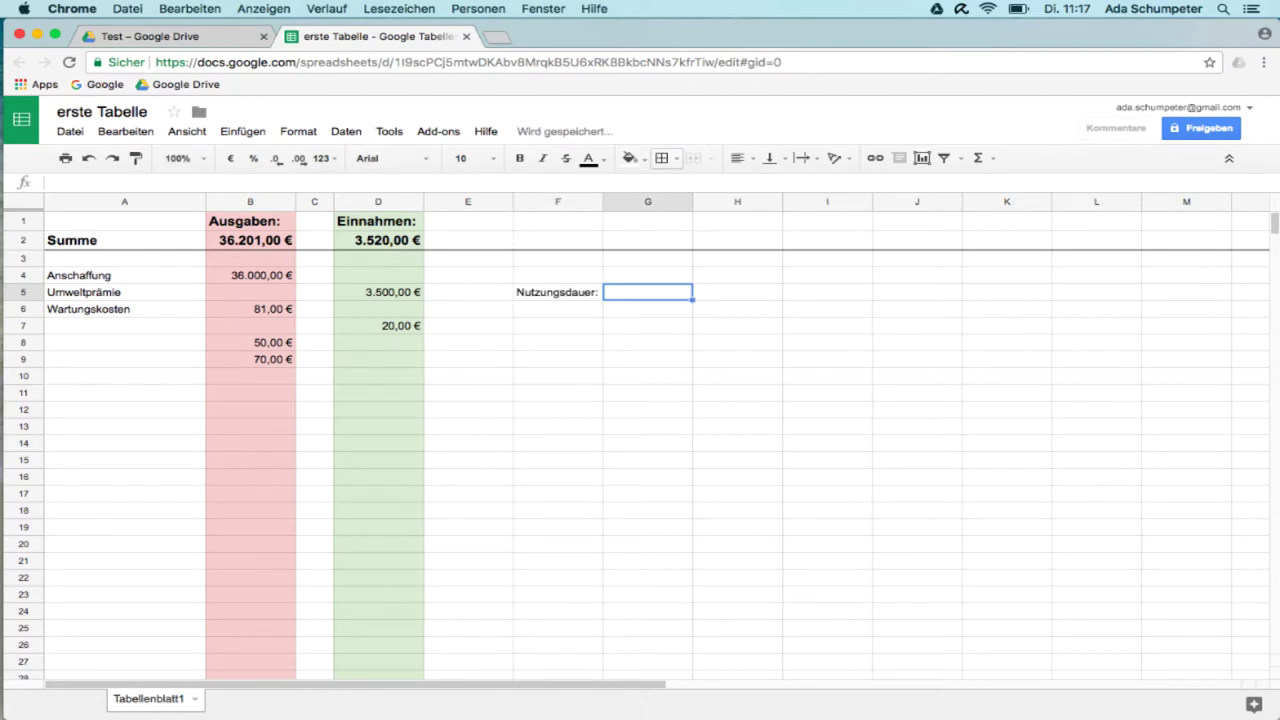
{"action": "type", "text": "15"}
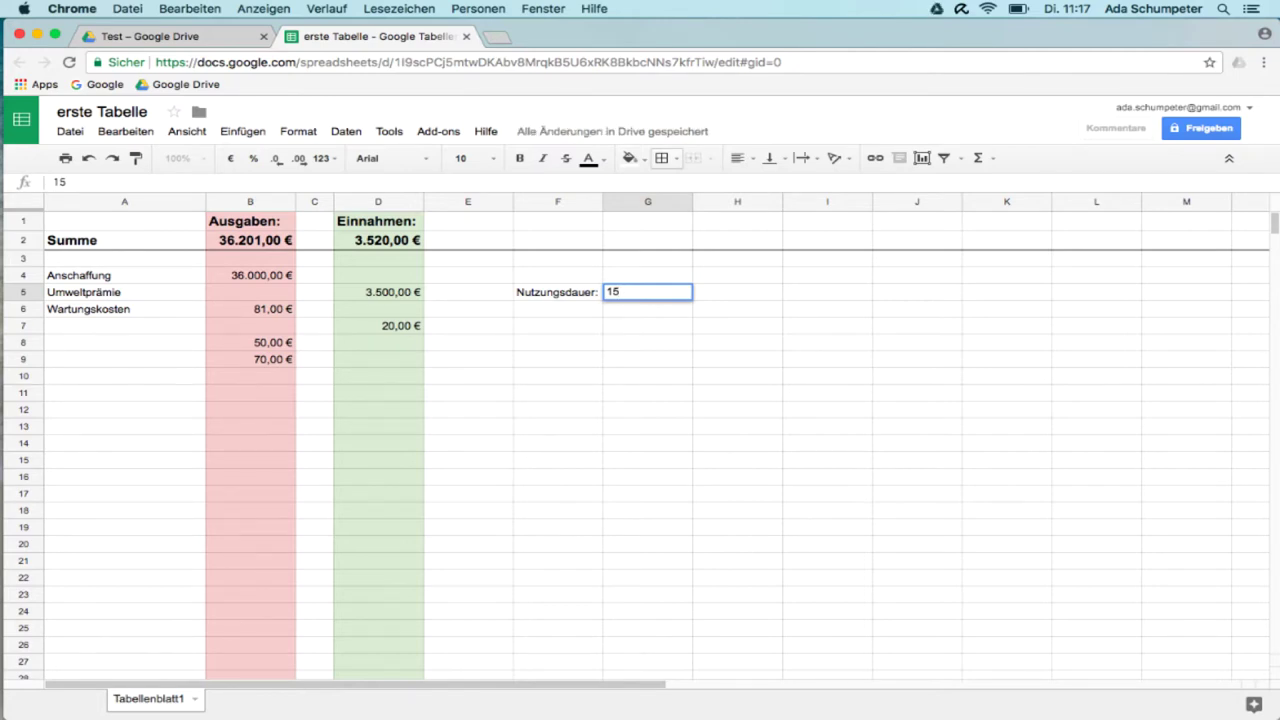
{"action": "key", "text": "Tab"}
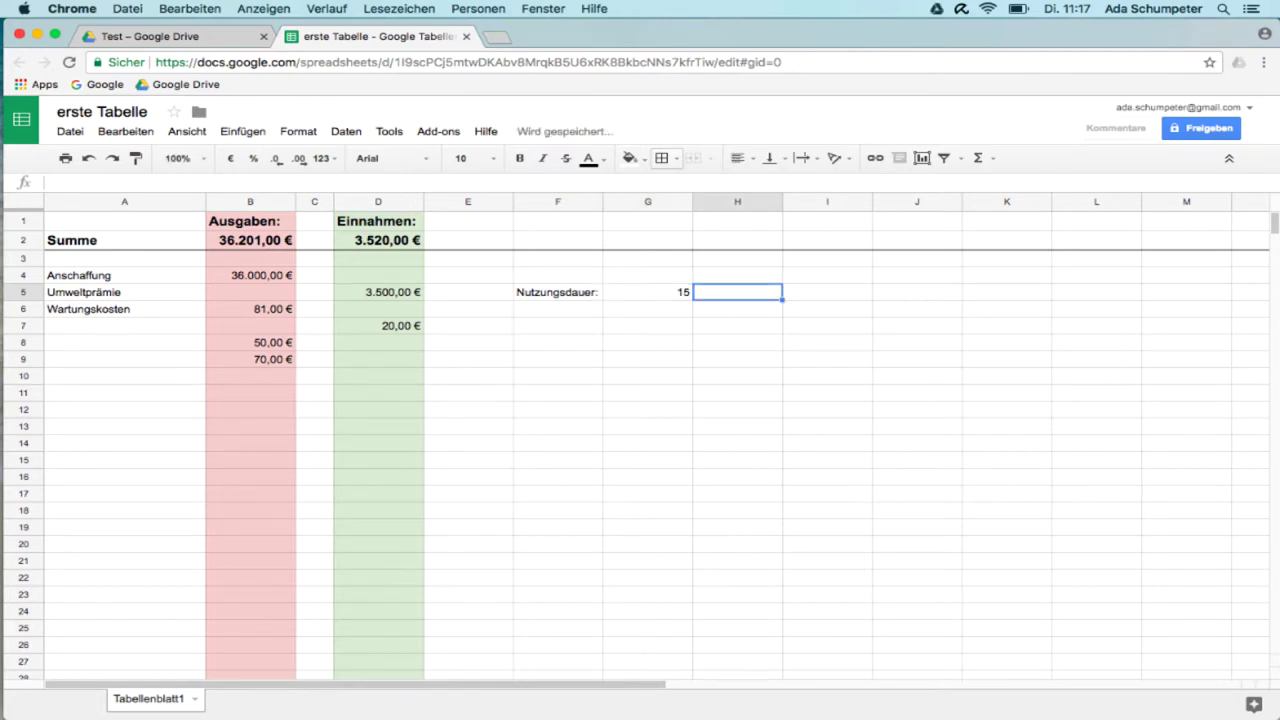
{"action": "type", "text": "Jahre"}
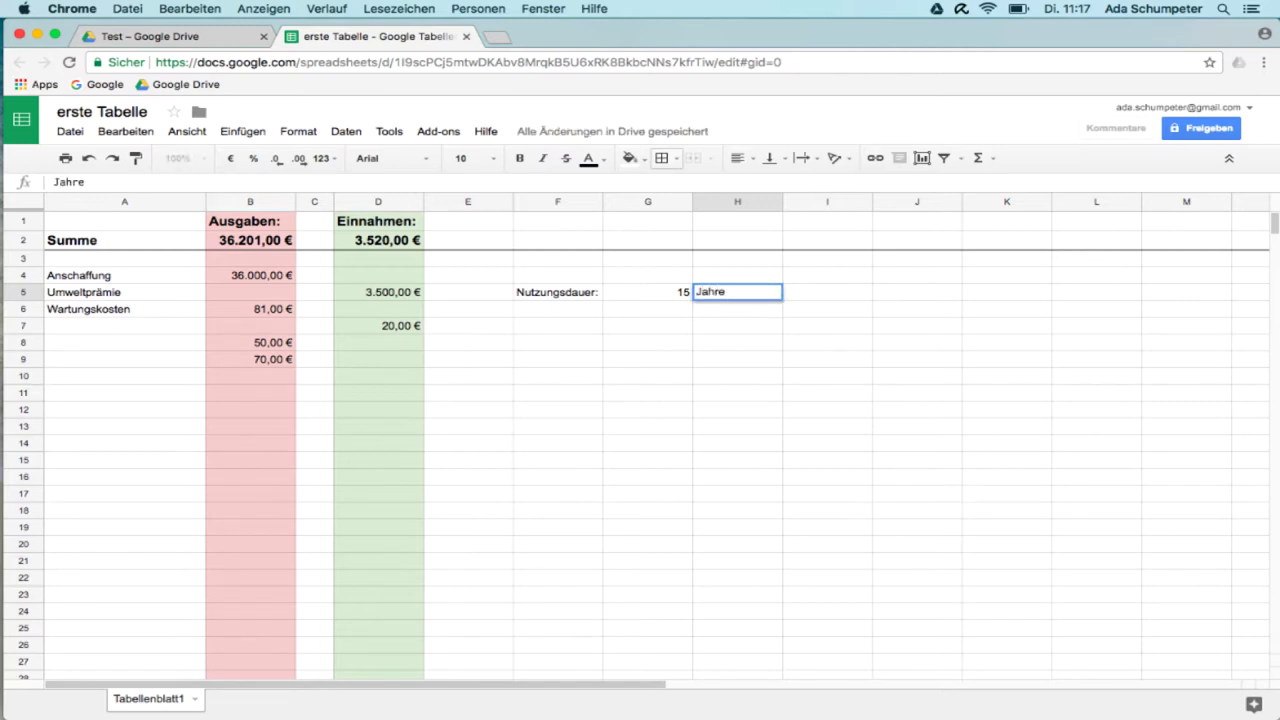
Enter 'Wartungskosten:' 500 €/Jahr across F6, G6 and H6.
{"action": "left_click", "coordinate": [550, 309]}
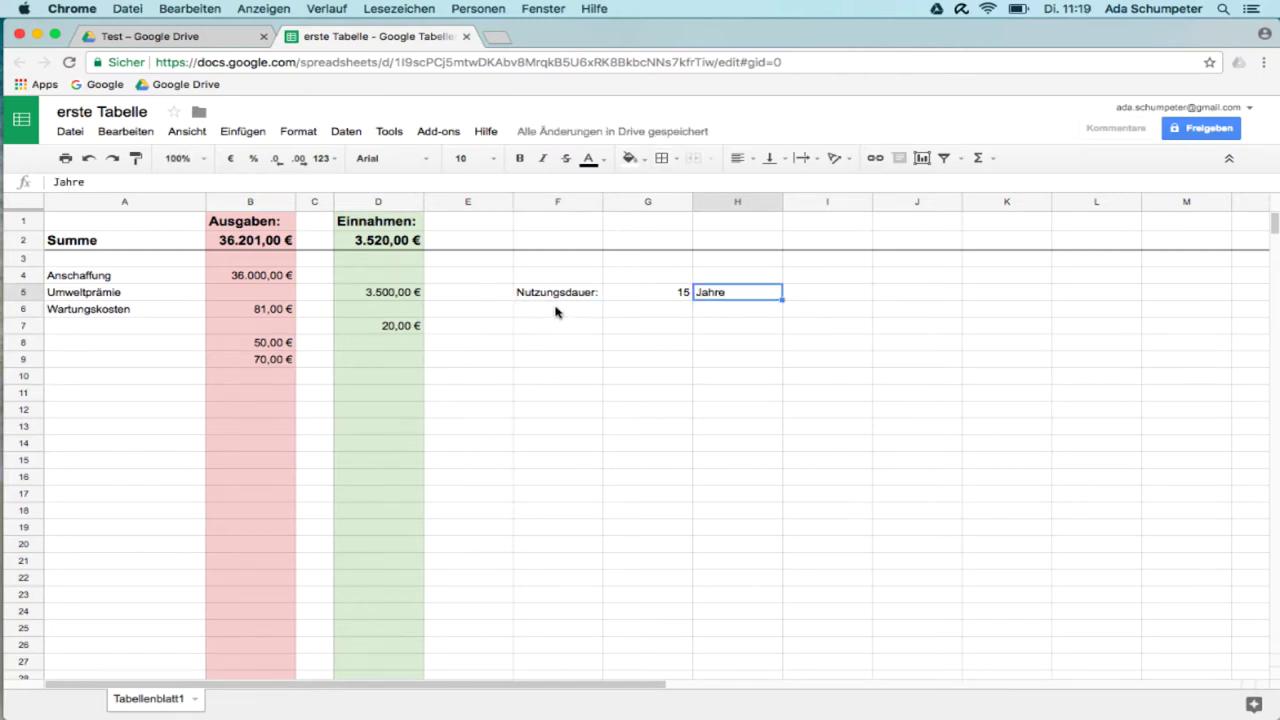
{"action": "left_click", "coordinate": [556, 310]}
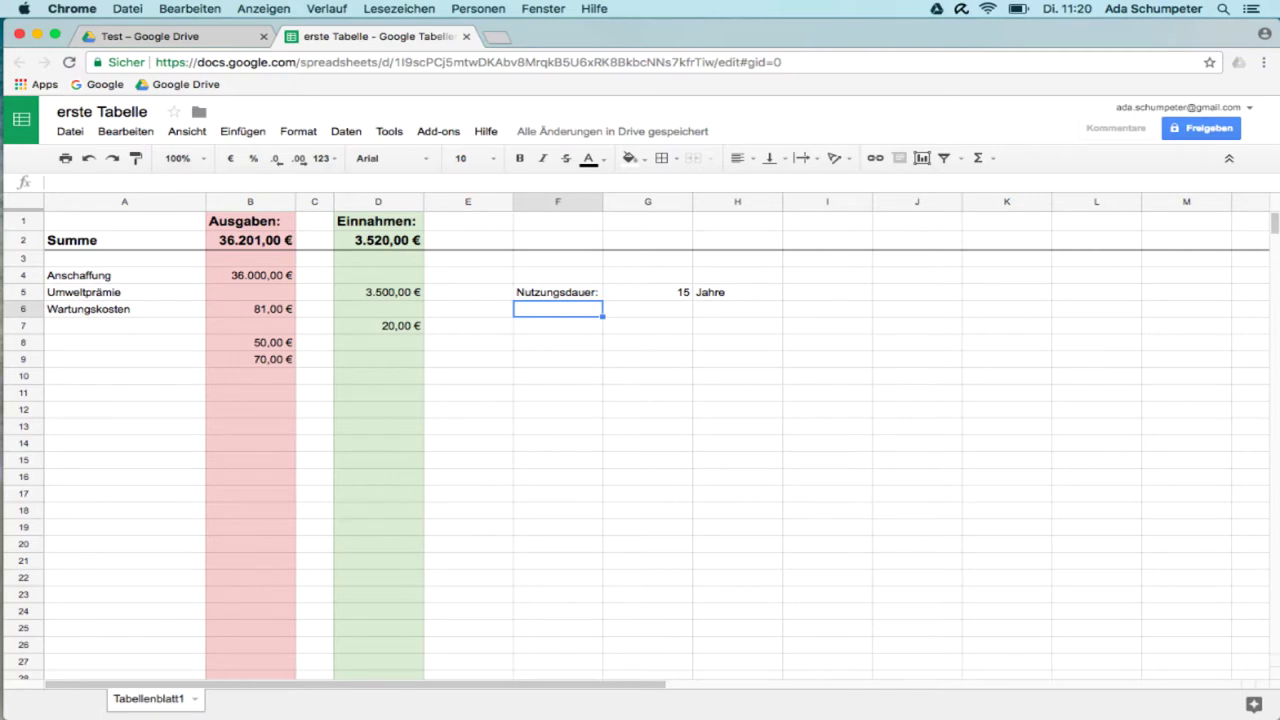
{"action": "type", "text": "Wartungs"}
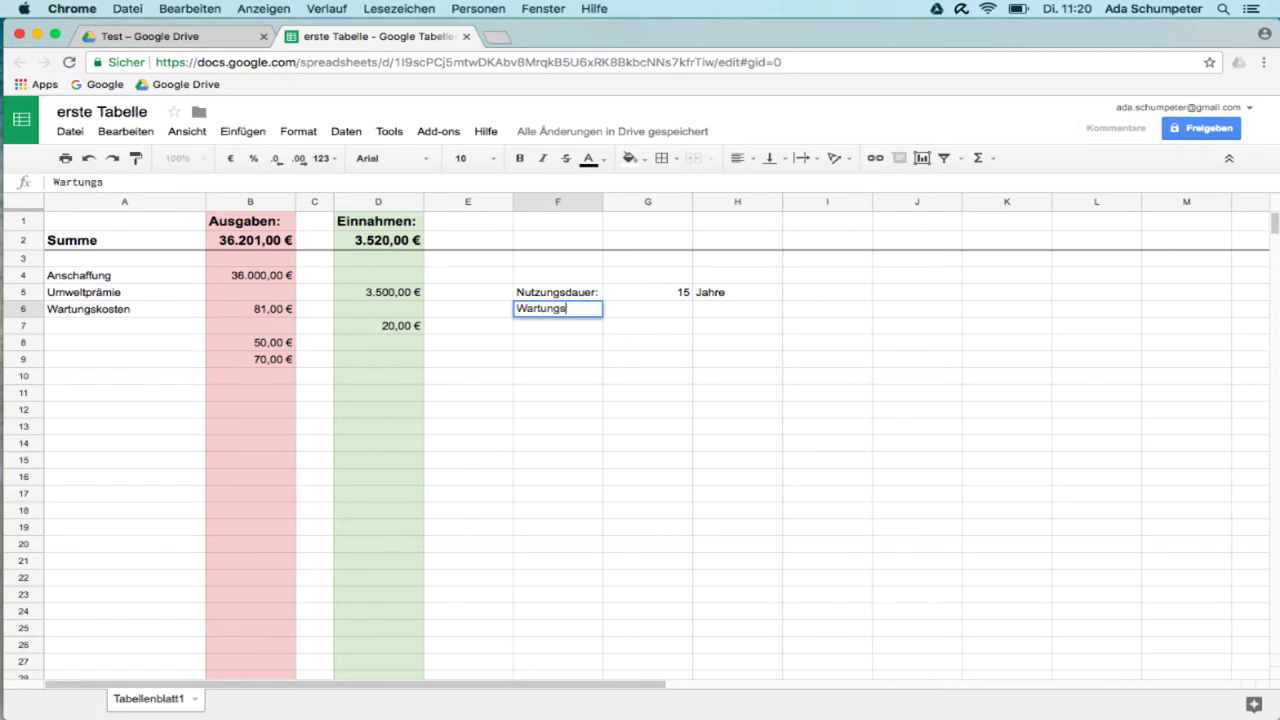
{"action": "type", "text": "kosten"}
{"action": "type", "text": ":"}
{"action": "key", "text": "Tab"}
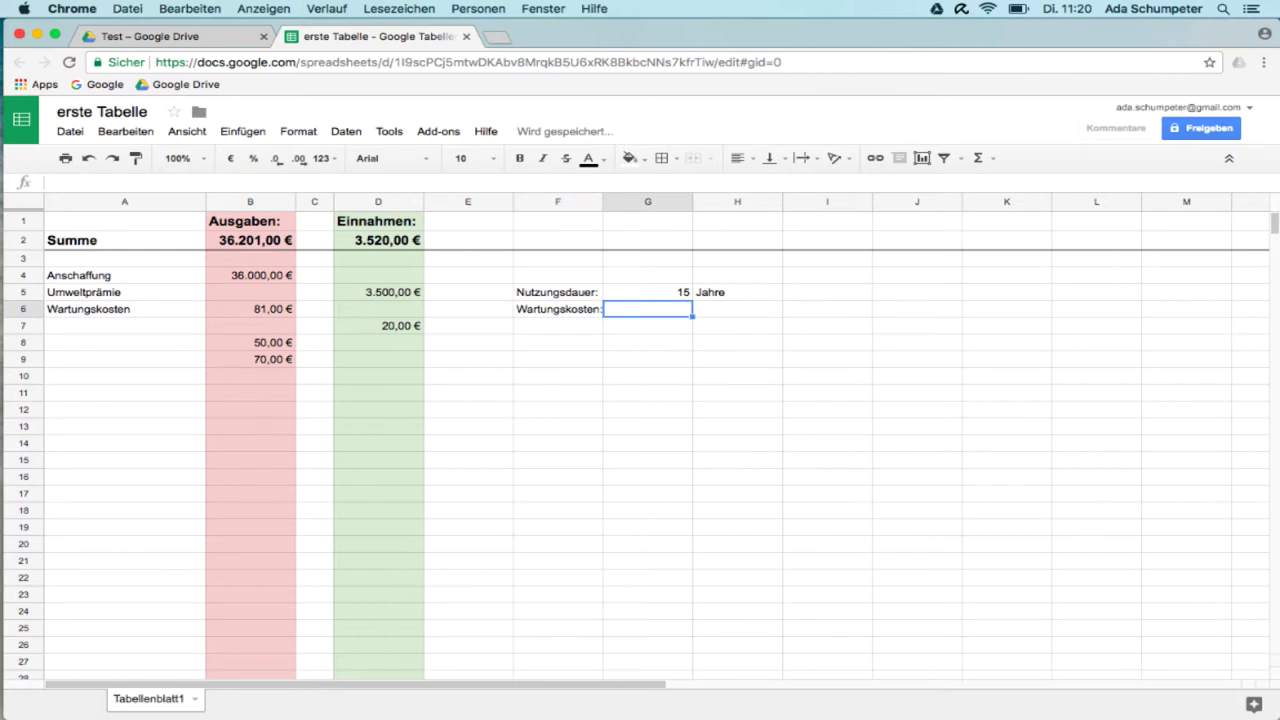
{"action": "type", "text": "50"}
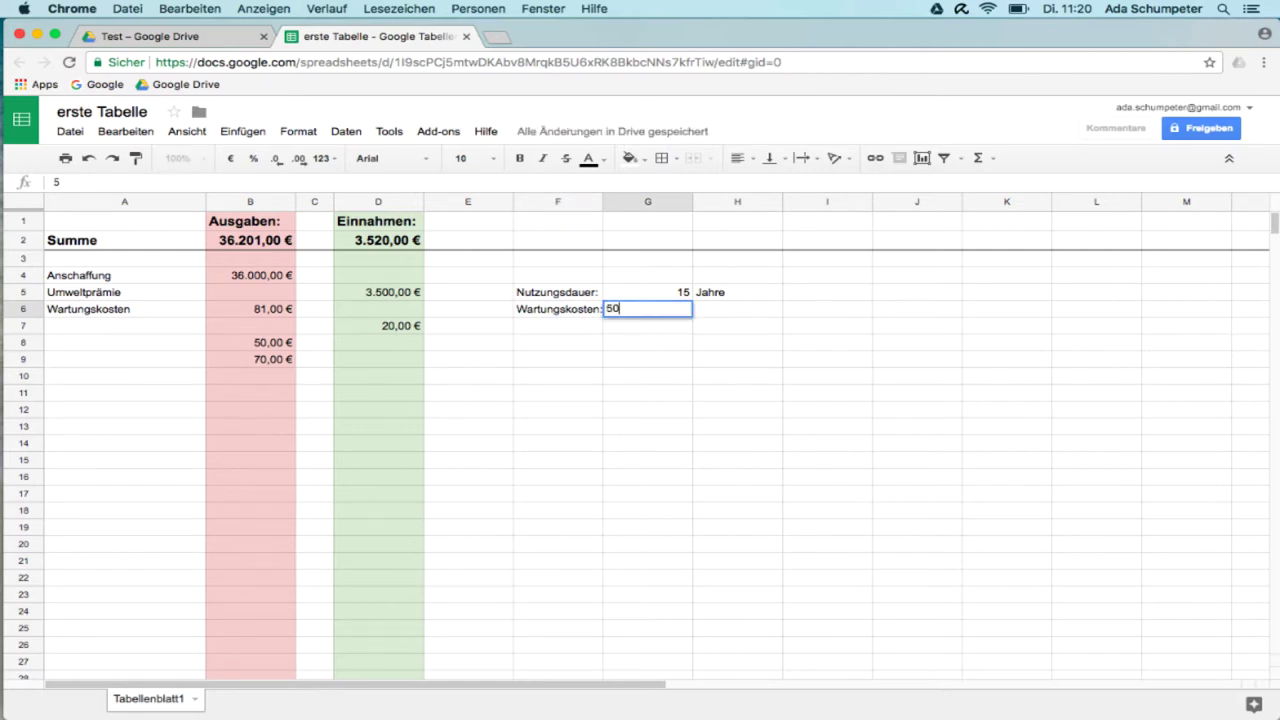
{"action": "type", "text": "0"}
{"action": "key", "text": "Tab"}
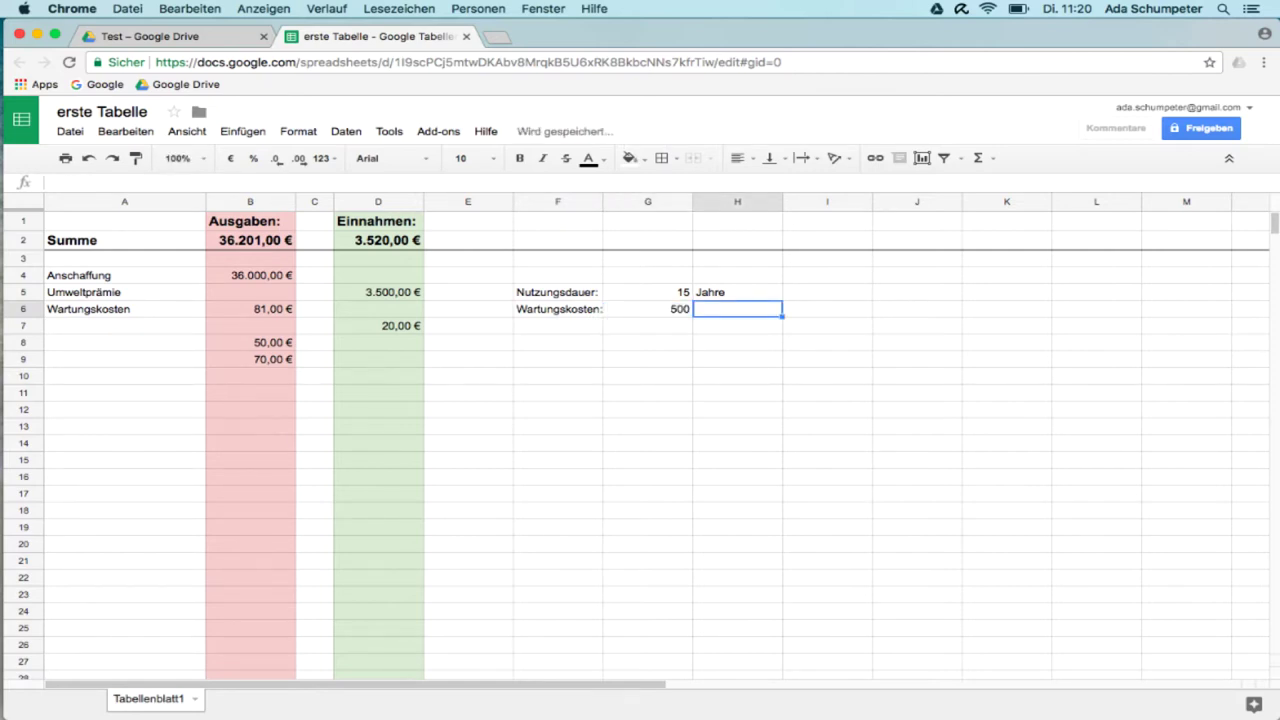
{"action": "type", "text": "€/Jah"}
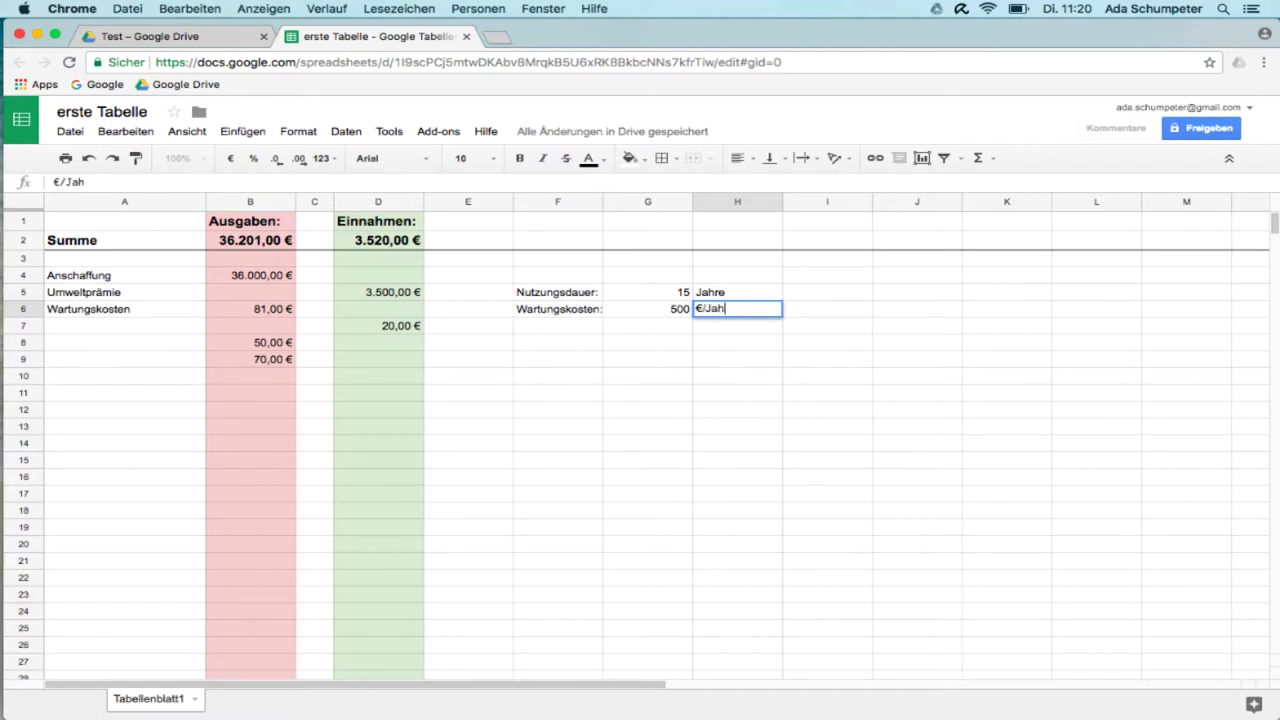
{"action": "type", "text": "r"}
{"action": "key", "text": "Tab"}
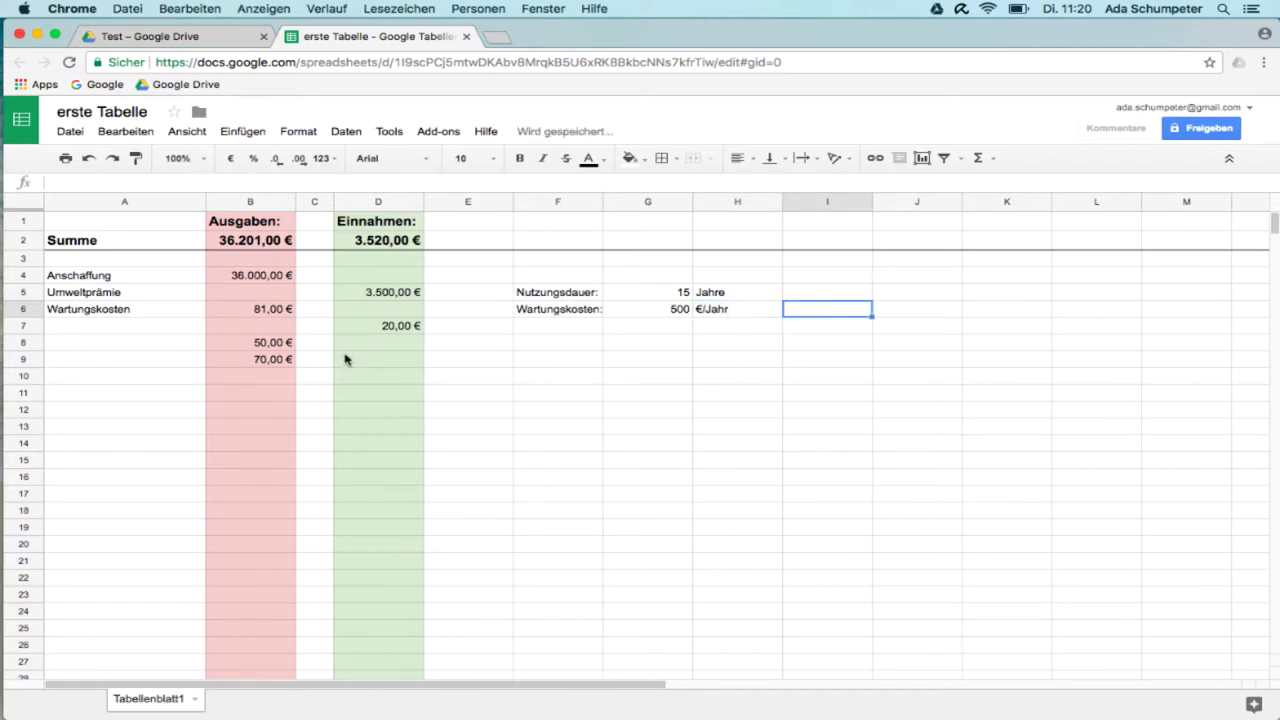
Enter =G5*G6 in B6 so Wartungskosten shows 7.500,00 €.
{"action": "left_click", "coordinate": [241, 313]}
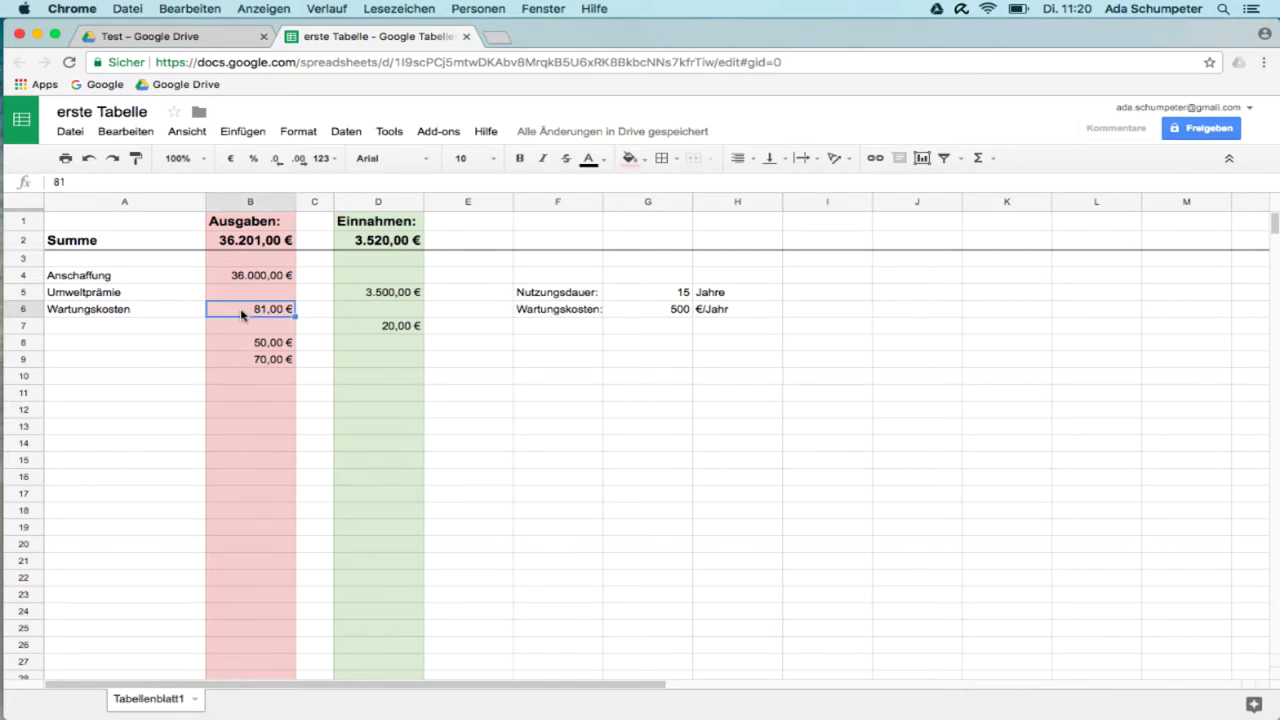
{"action": "type", "text": "="}
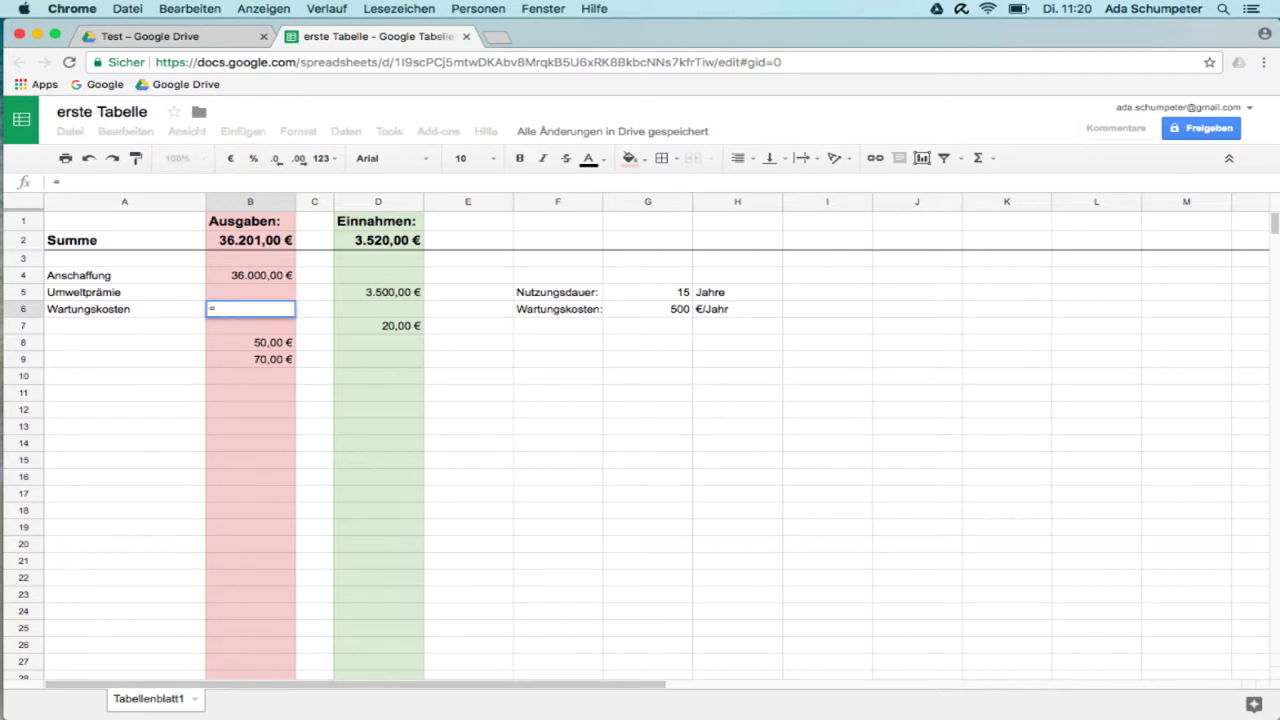
{"action": "left_click", "coordinate": [649, 296]}
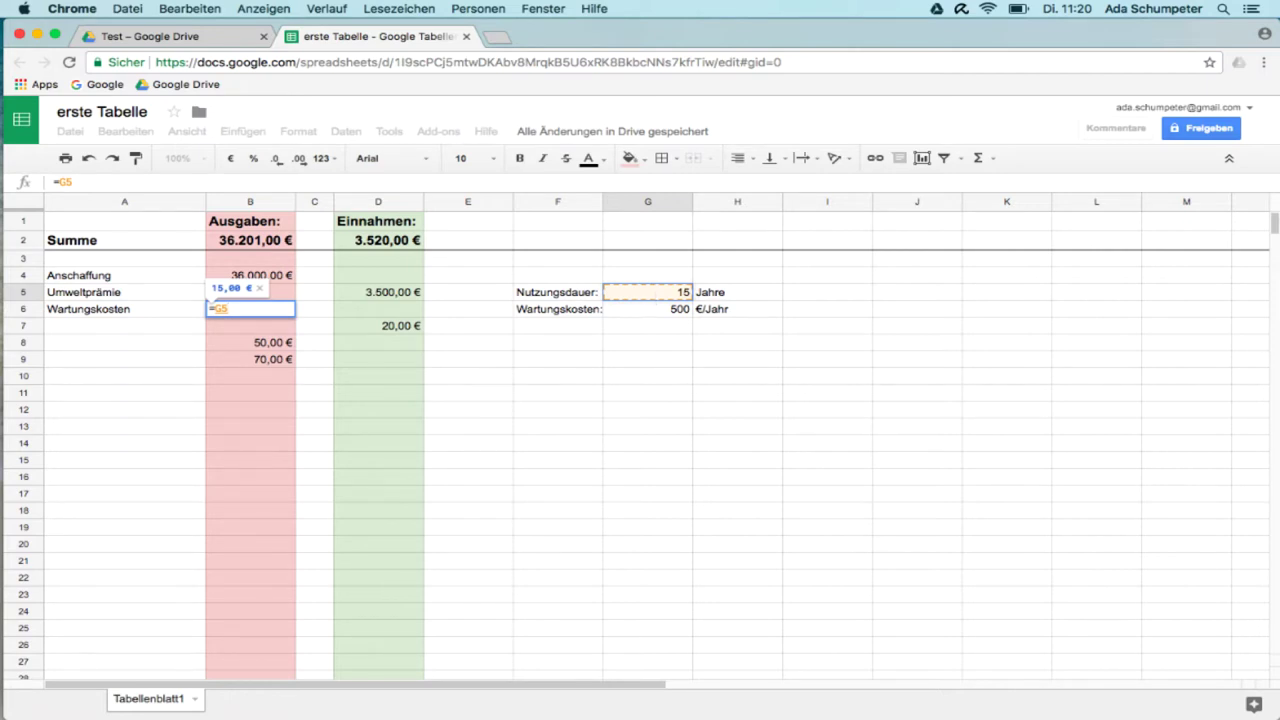
{"action": "type", "text": "*"}
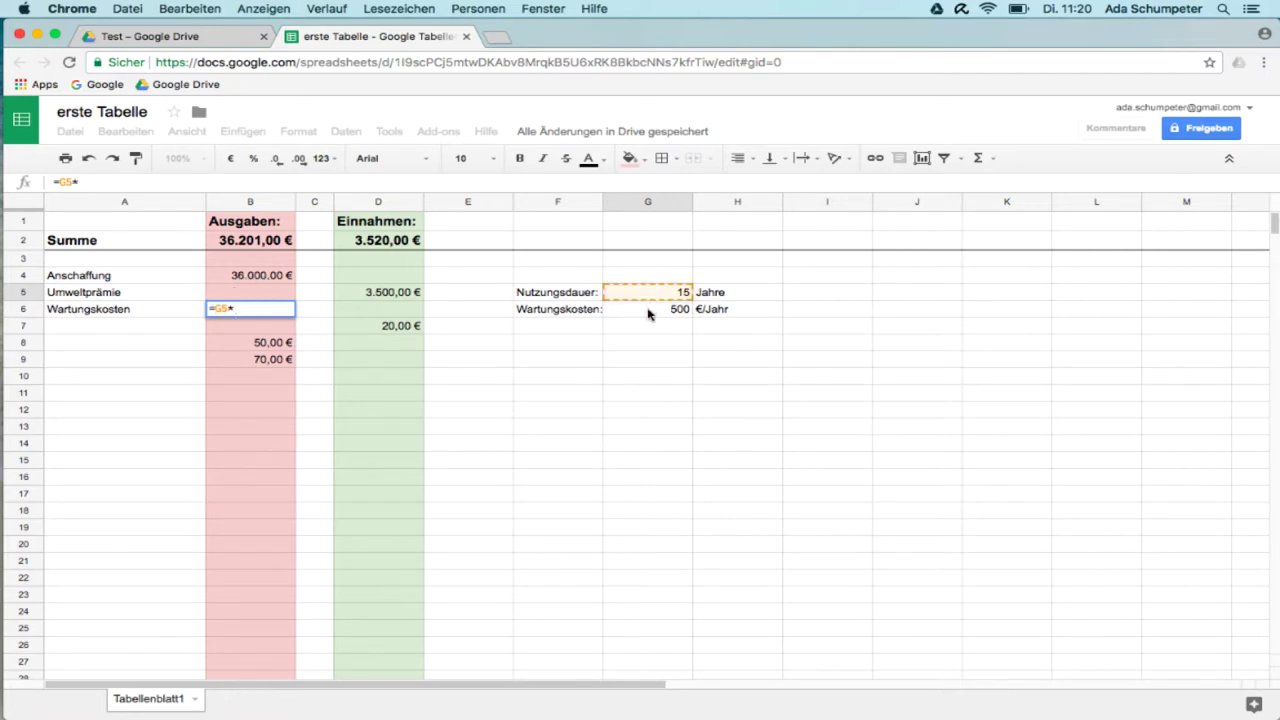
{"action": "left_click", "coordinate": [651, 311]}
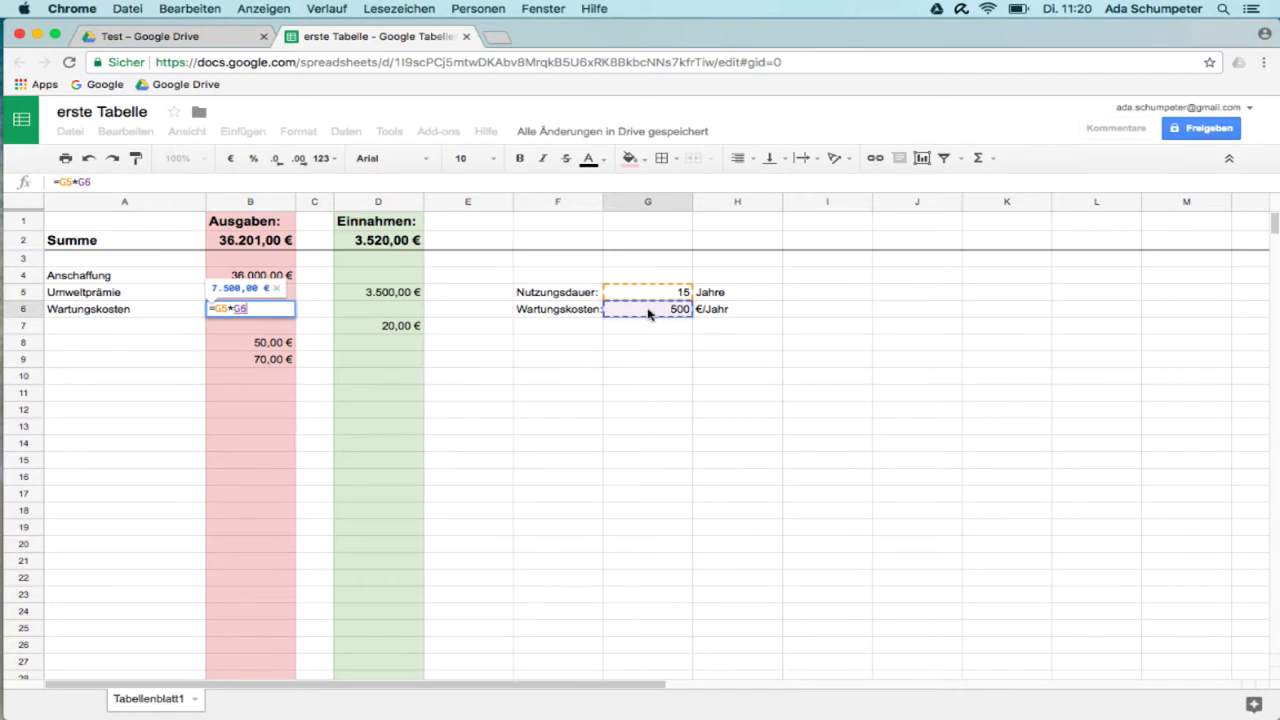
{"action": "key", "text": "Return"}
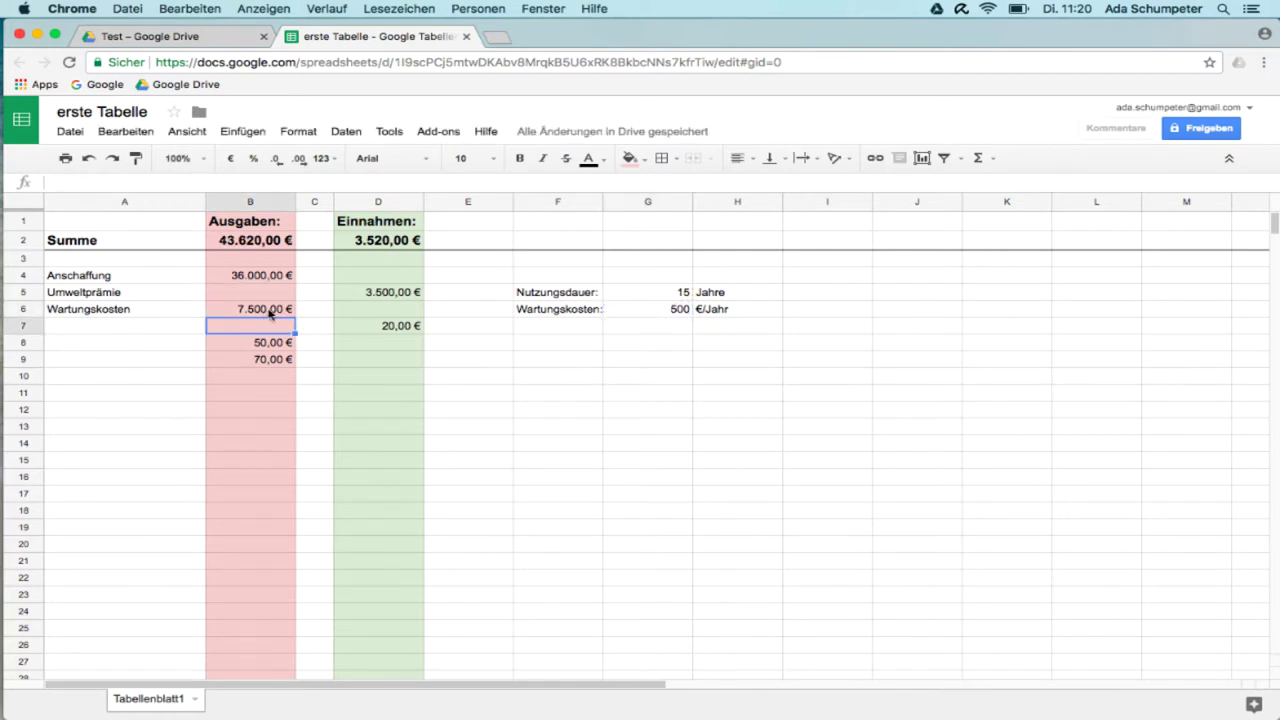
{"action": "left_click", "coordinate": [670, 291]}
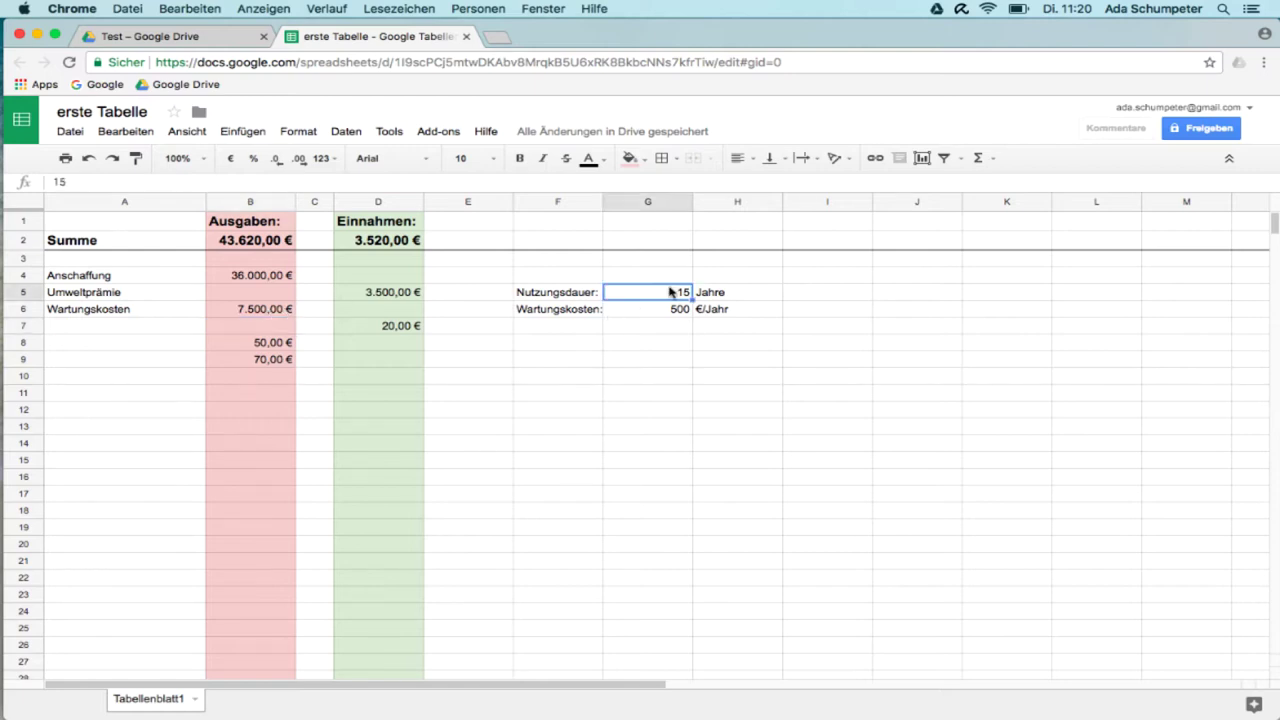
{"action": "type", "text": "8"}
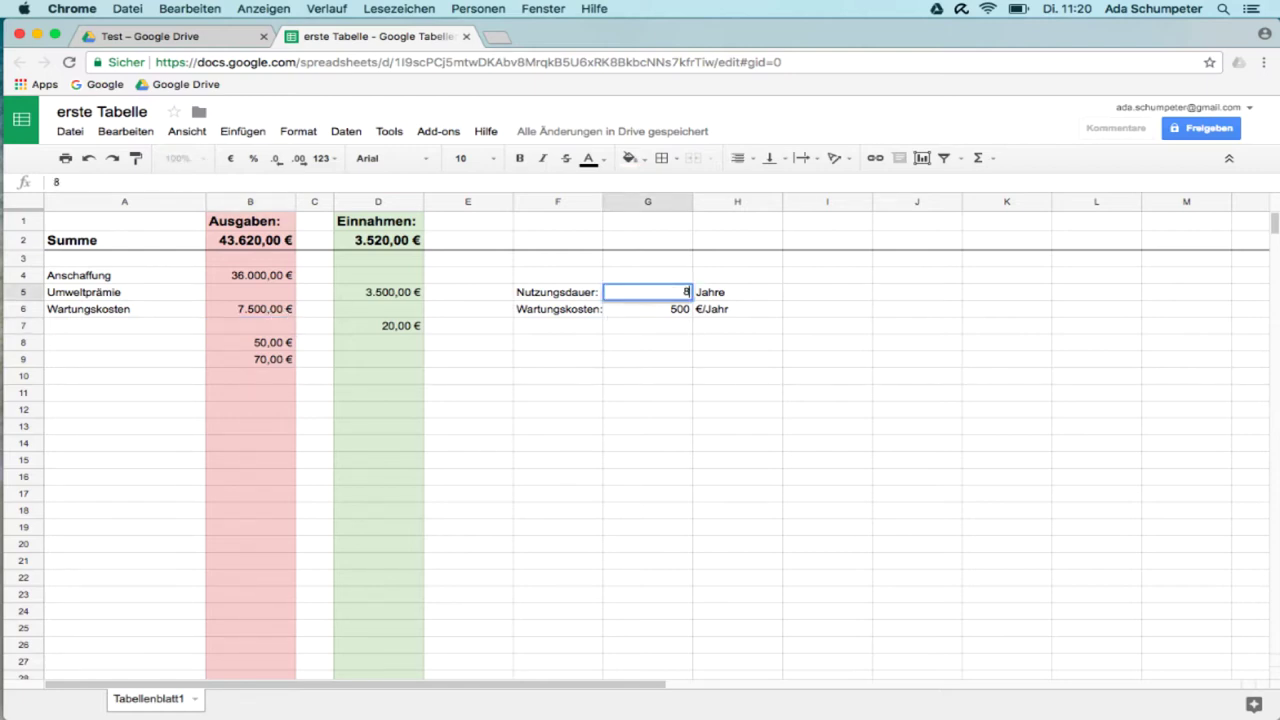
{"action": "key", "text": "Return"}
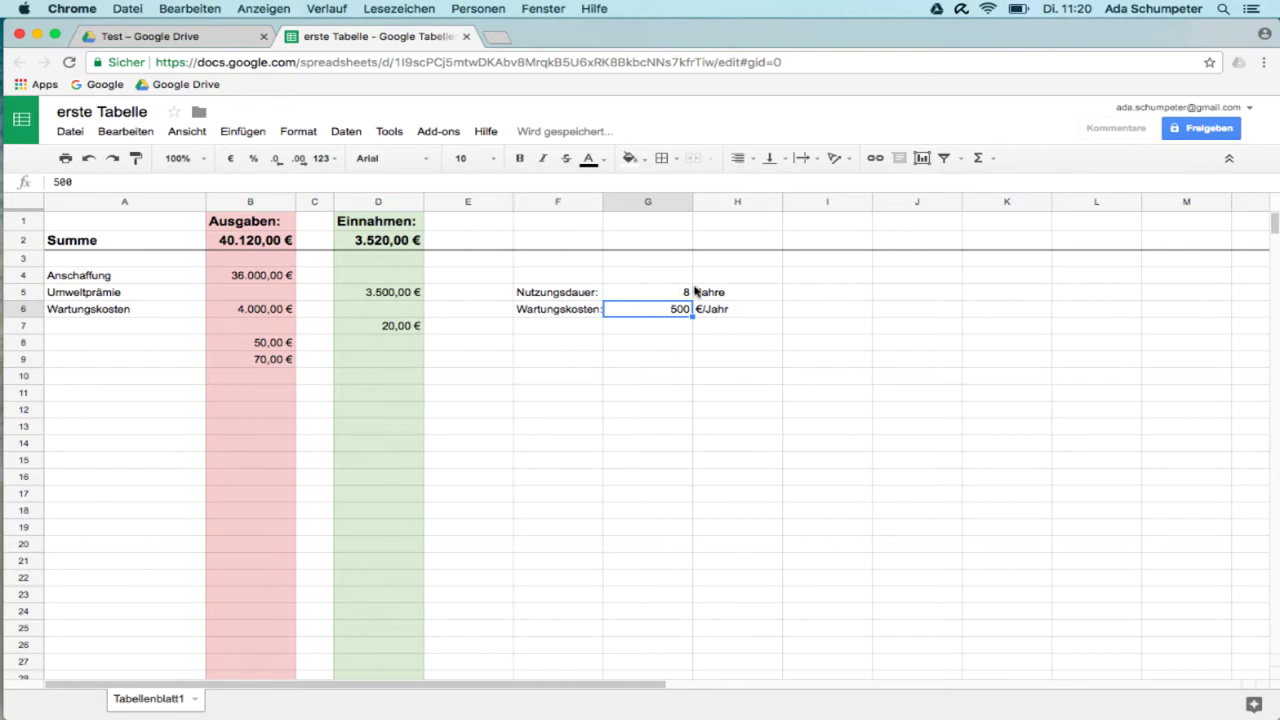
{"action": "left_click", "coordinate": [682, 292]}
{"action": "type", "text": "1"}
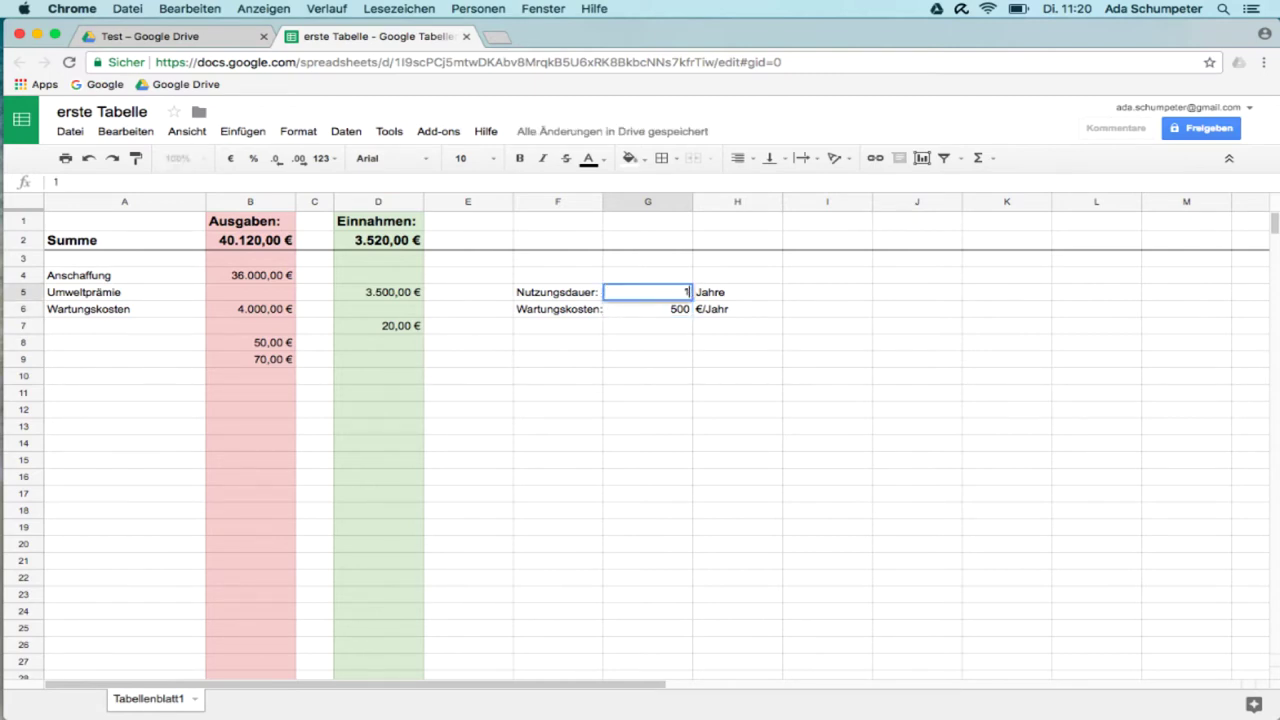
{"action": "type", "text": "5"}
{"action": "key", "text": "Return"}
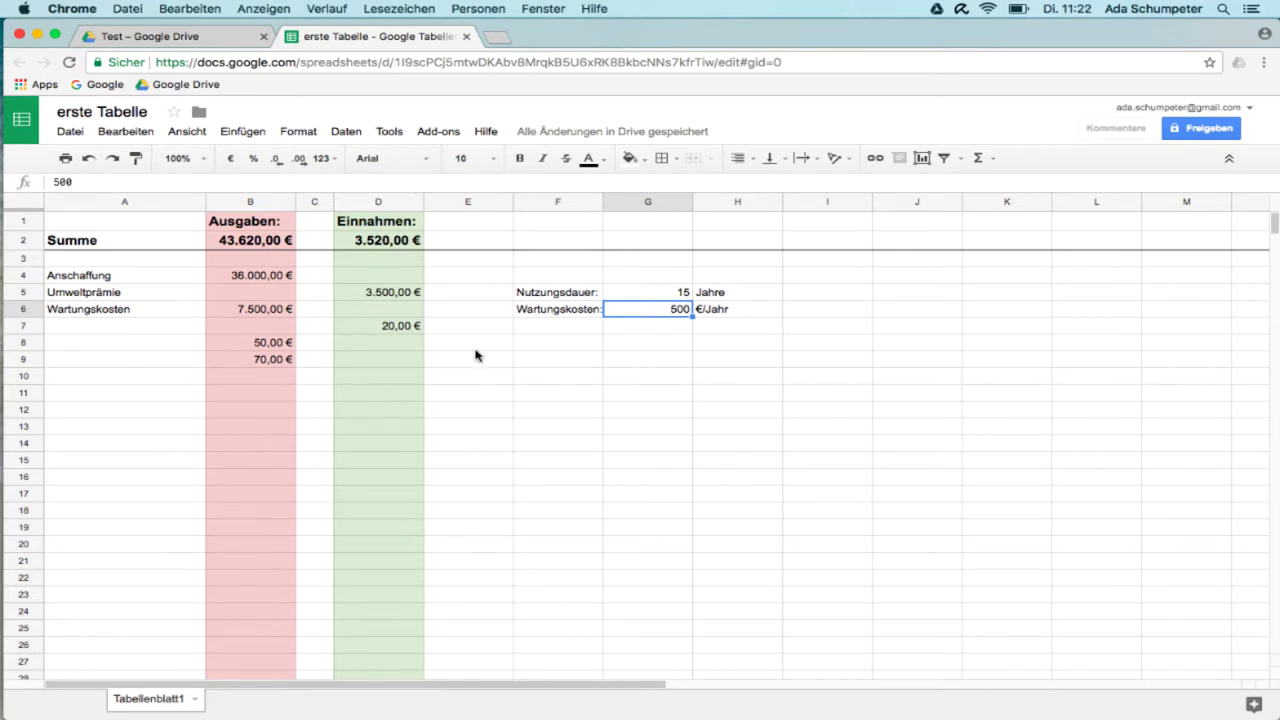
{"action": "left_click", "coordinate": [99, 327]}
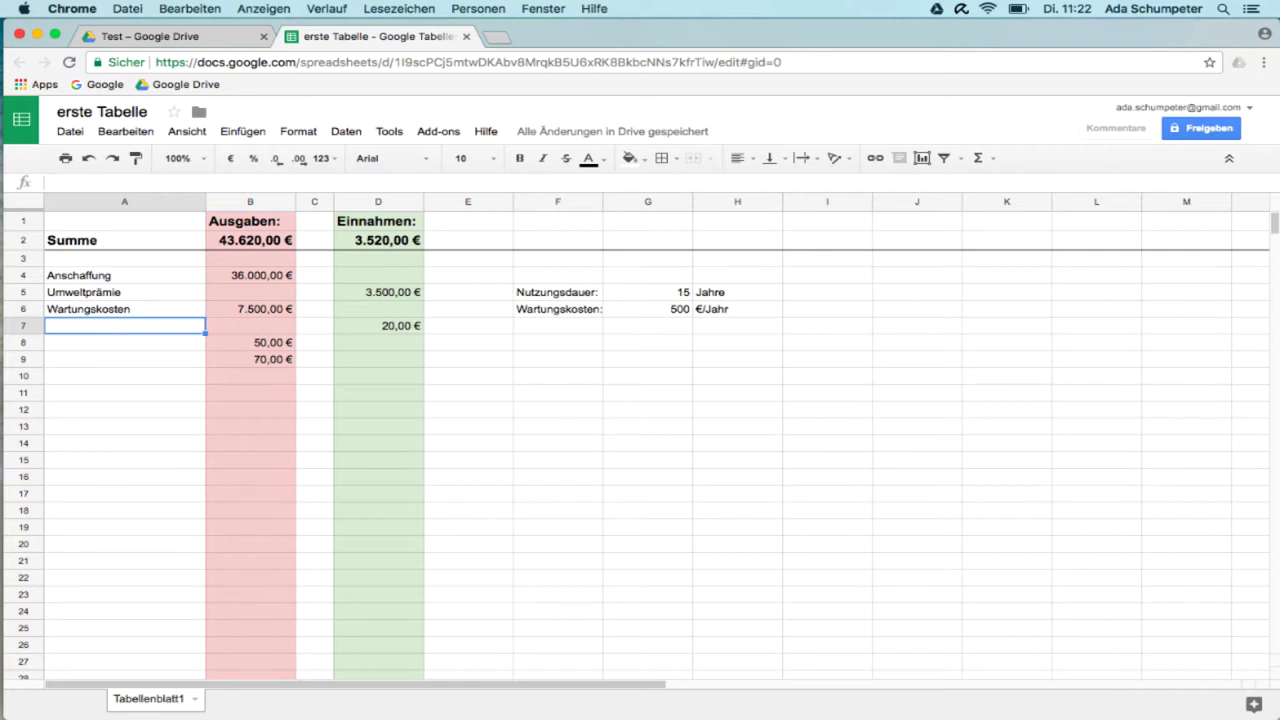
Label A7 Stromkosten and add a 'Stromkosten:' parameter of 0,05 €/km in F7 to H7.
{"action": "type", "text": "Stromkost"}
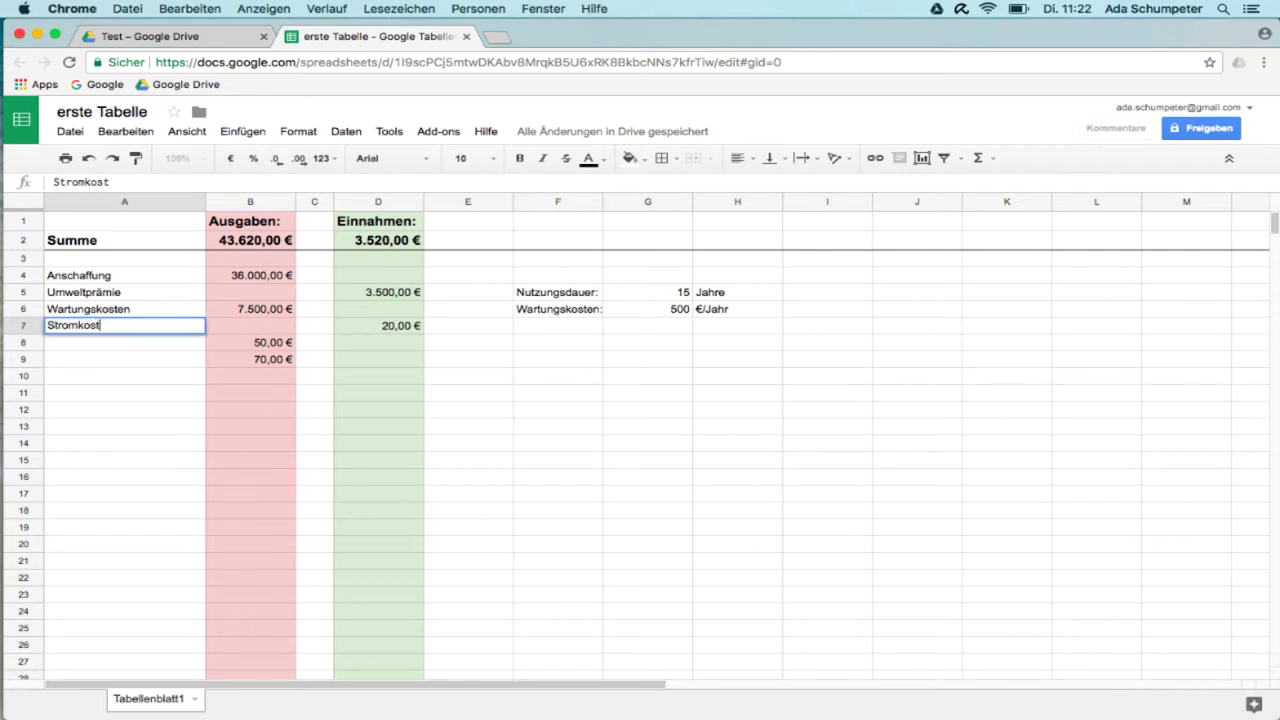
{"action": "type", "text": "en"}
{"action": "left_click", "coordinate": [540, 331]}
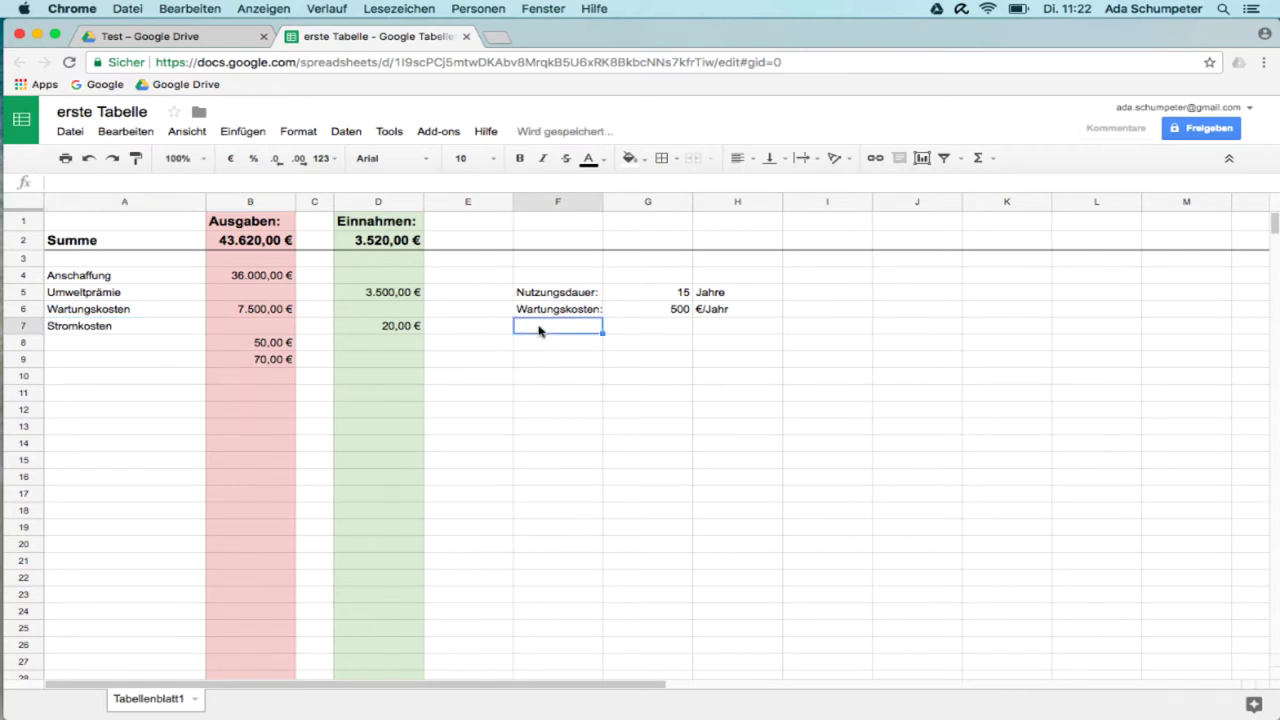
{"action": "type", "text": "Stro"}
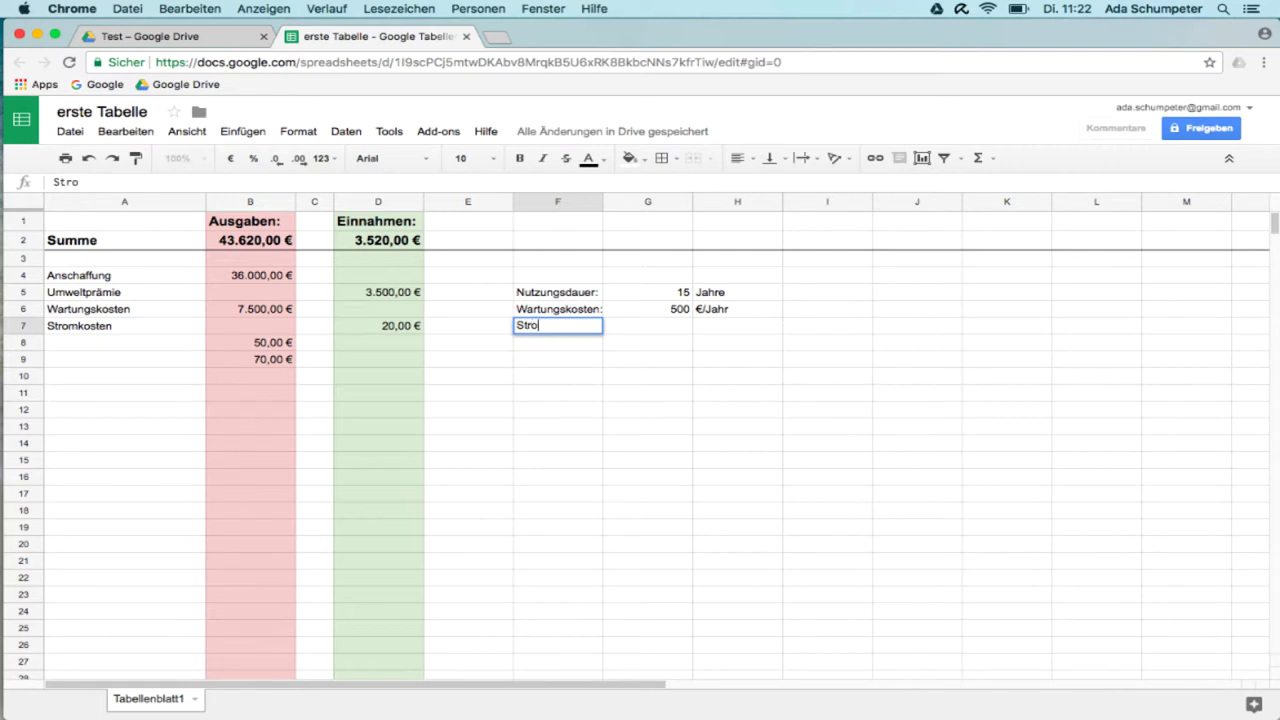
{"action": "type", "text": "mkosten"}
{"action": "type", "text": ":"}
{"action": "key", "text": "Tab"}
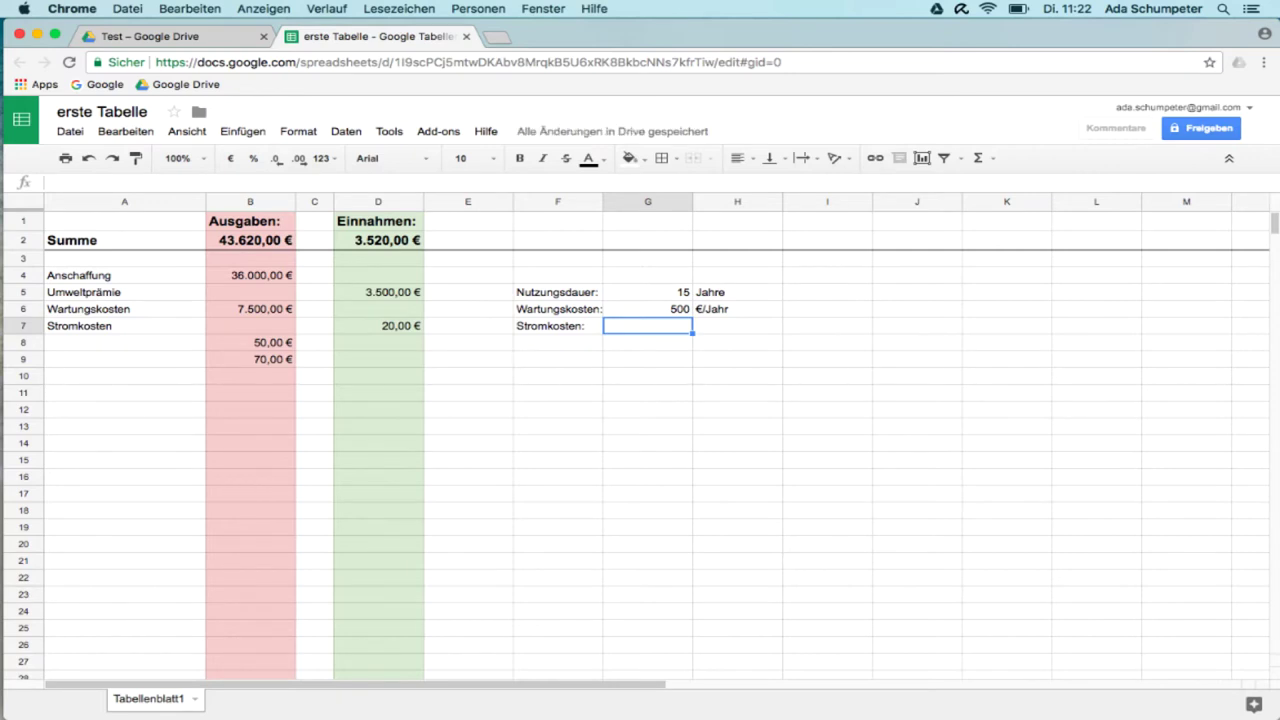
{"action": "type", "text": "0"}
{"action": "type", "text": ",0"}
{"action": "type", "text": "5"}
{"action": "left_click", "coordinate": [737, 325]}
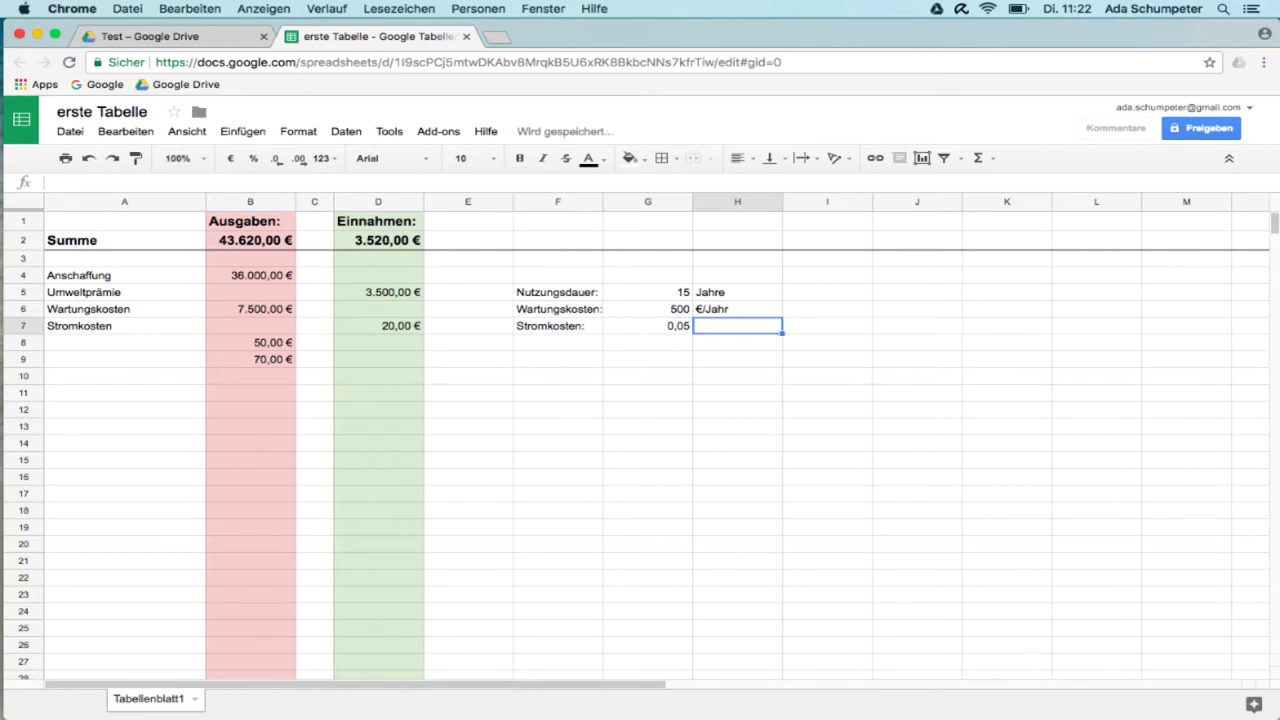
{"action": "type", "text": "€"}
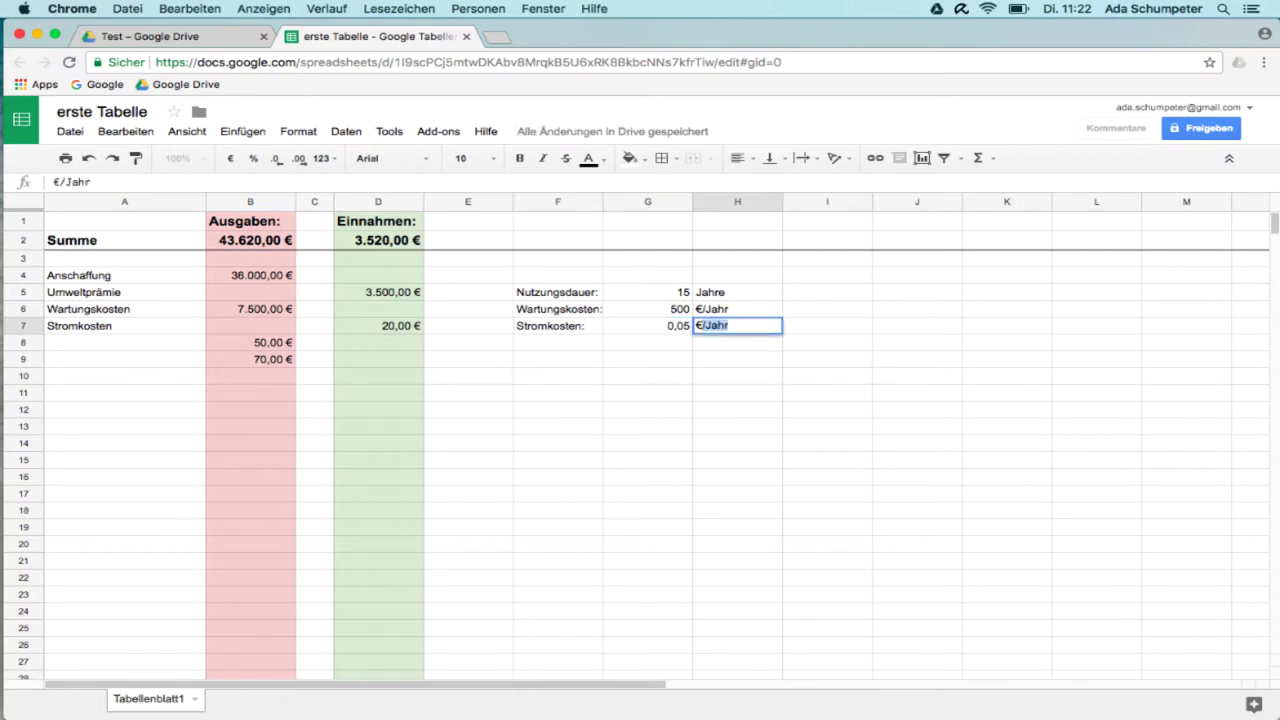
{"action": "type", "text": "/k"}
{"action": "type", "text": "m"}
Add 'Kilometerleistung:' 20000 km/Jahr in row 8, widening column F and narrowing column G.
{"action": "left_click", "coordinate": [527, 336]}
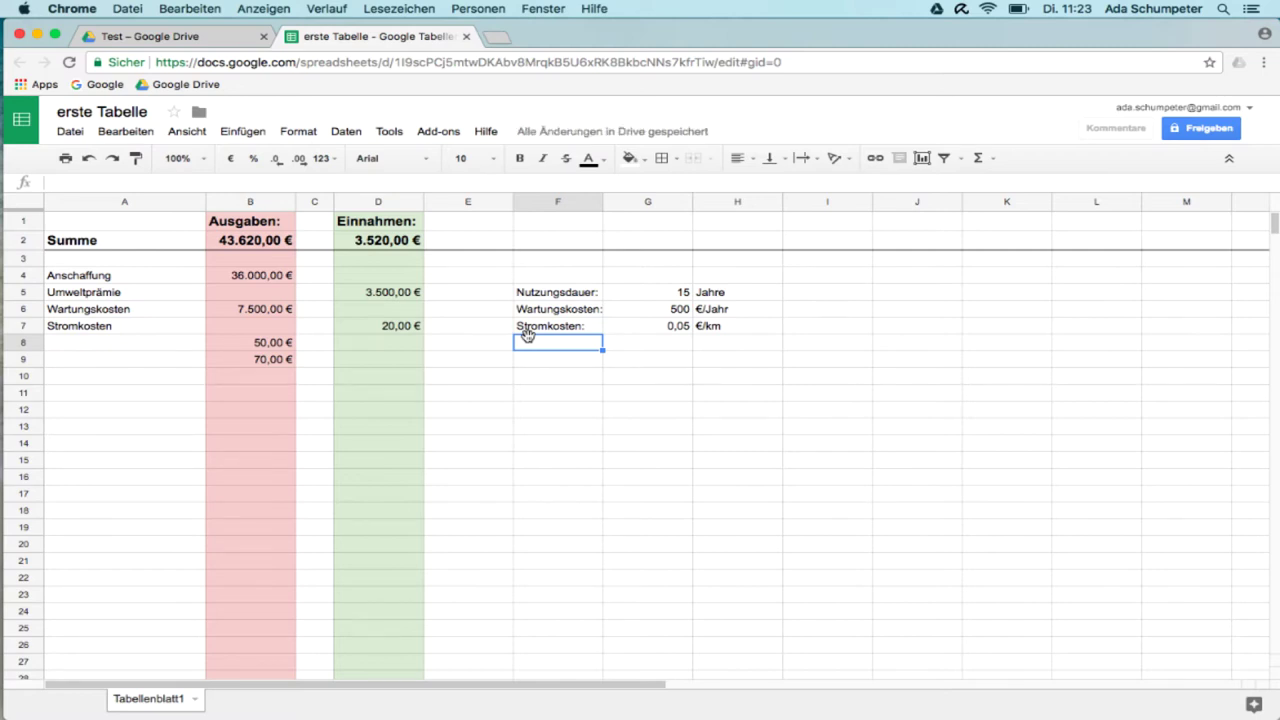
{"action": "type", "text": "Kilome"}
{"action": "type", "text": "t"}
{"action": "type", "text": "r"}
{"action": "key", "text": "BackSpace"}
{"action": "type", "text": "erl"}
{"action": "type", "text": "eistun"}
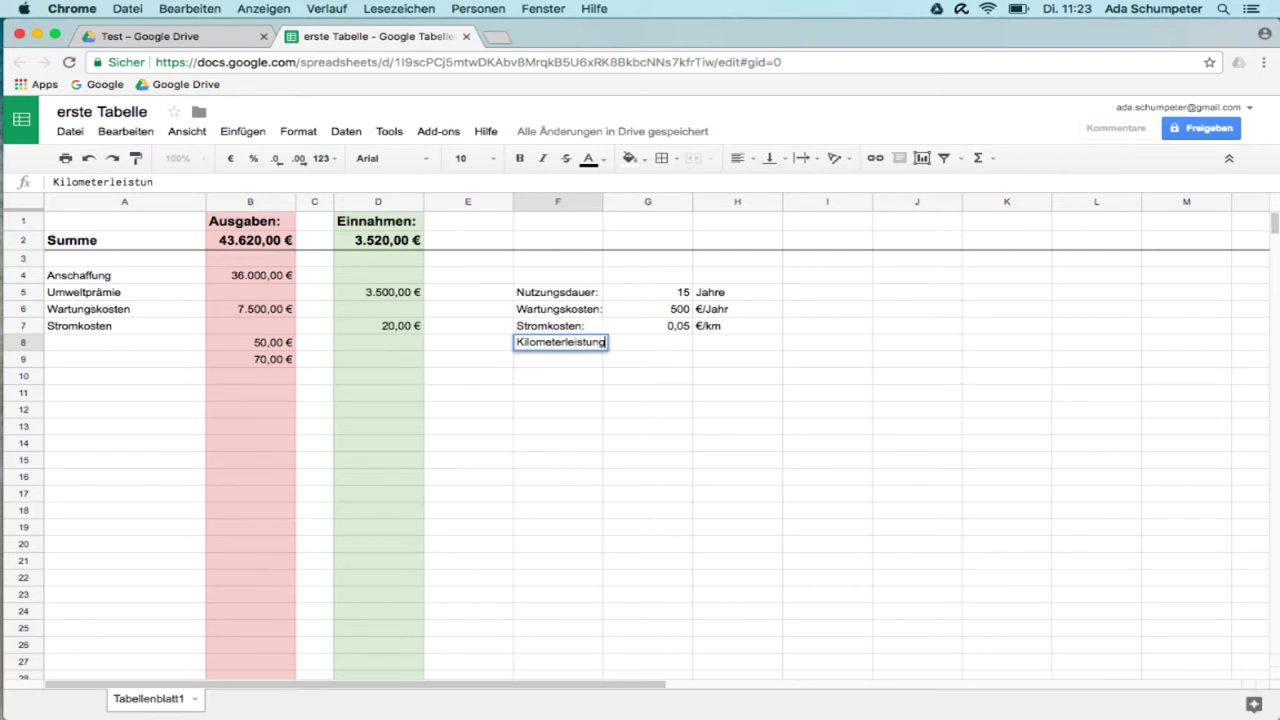
{"action": "type", "text": "g:"}
{"action": "key", "text": "Tab"}
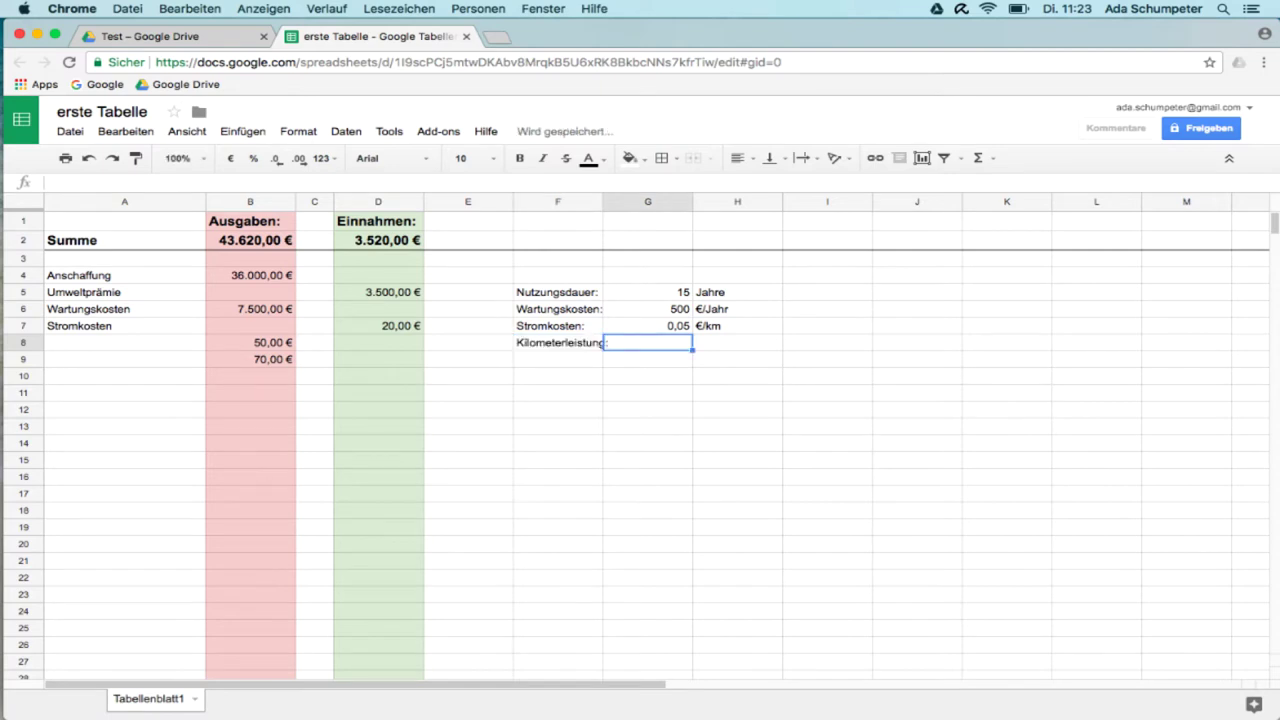
{"action": "type", "text": "20"}
{"action": "type", "text": "000"}
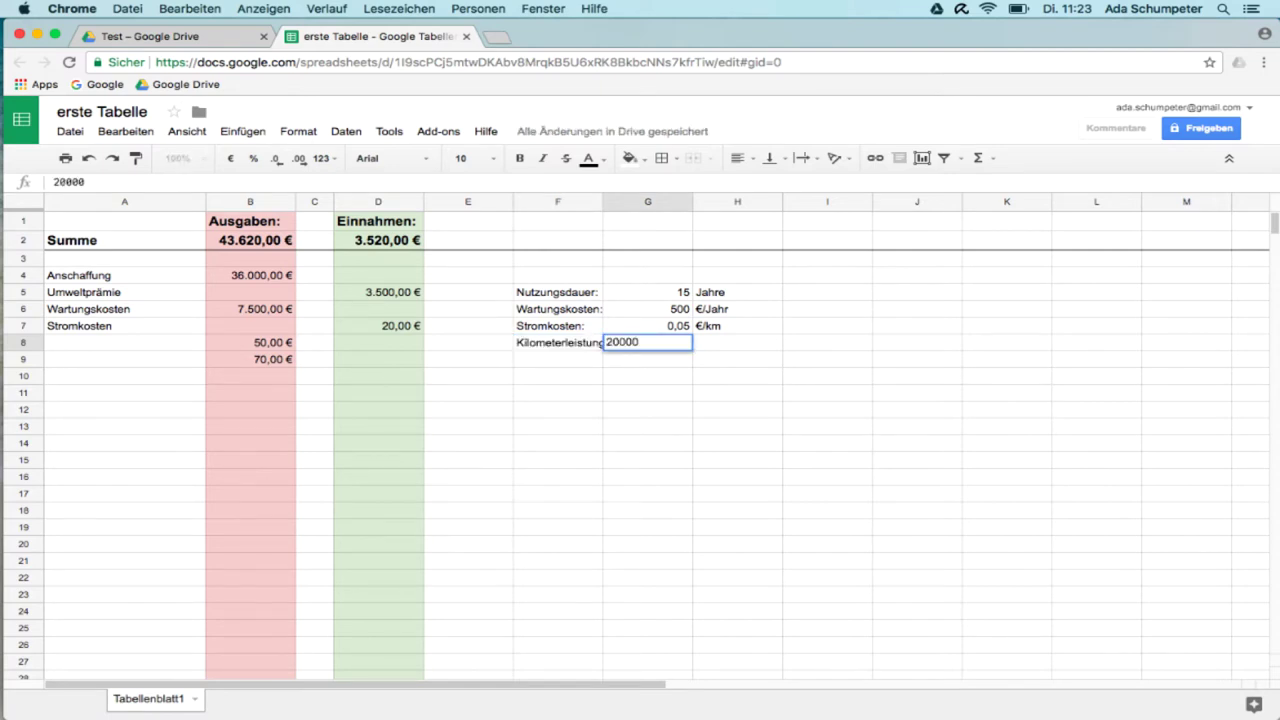
{"action": "key", "text": "Tab"}
{"action": "type", "text": "km/"}
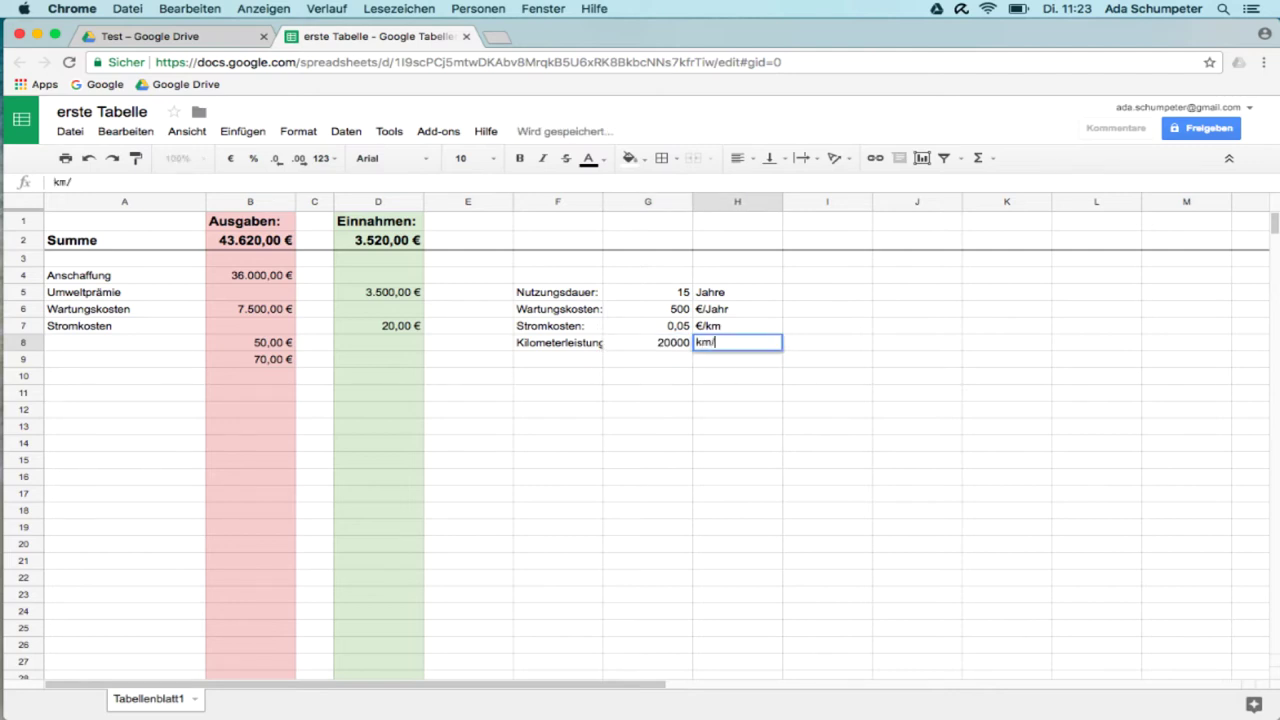
{"action": "type", "text": "Jahr"}
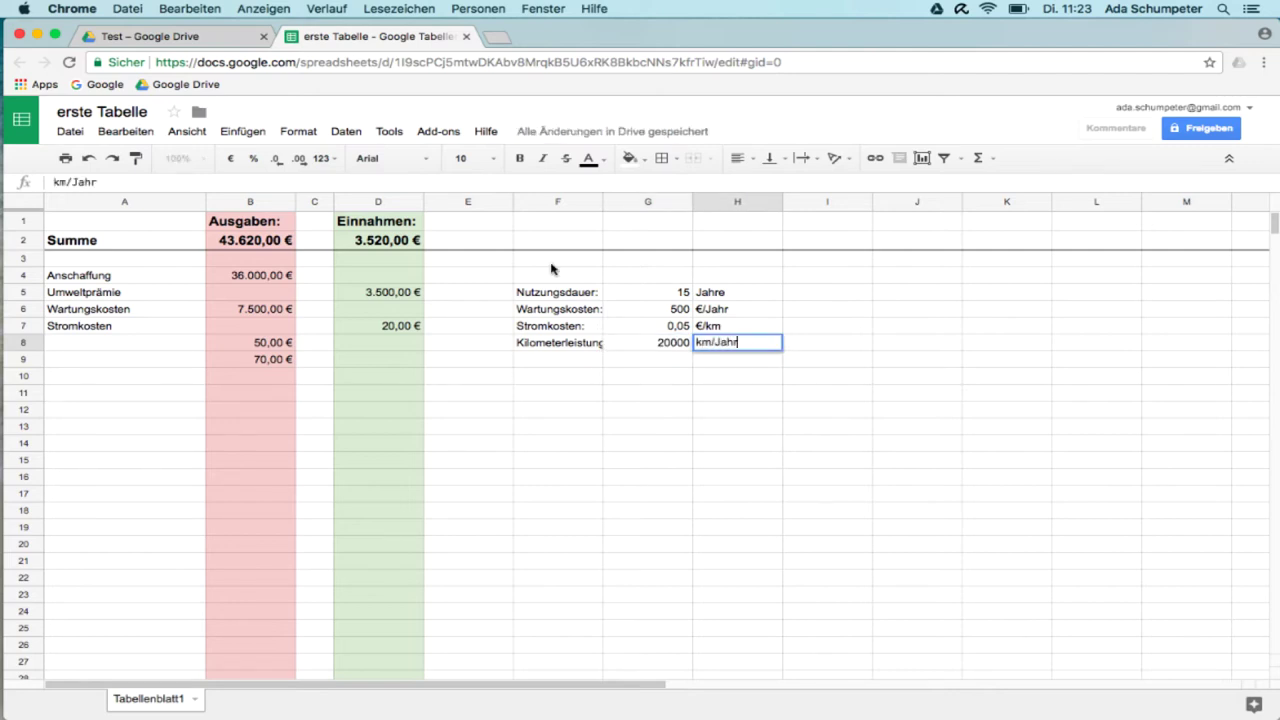
{"action": "left_click_drag", "start_coordinate": [602, 202], "coordinate": [615, 204]}
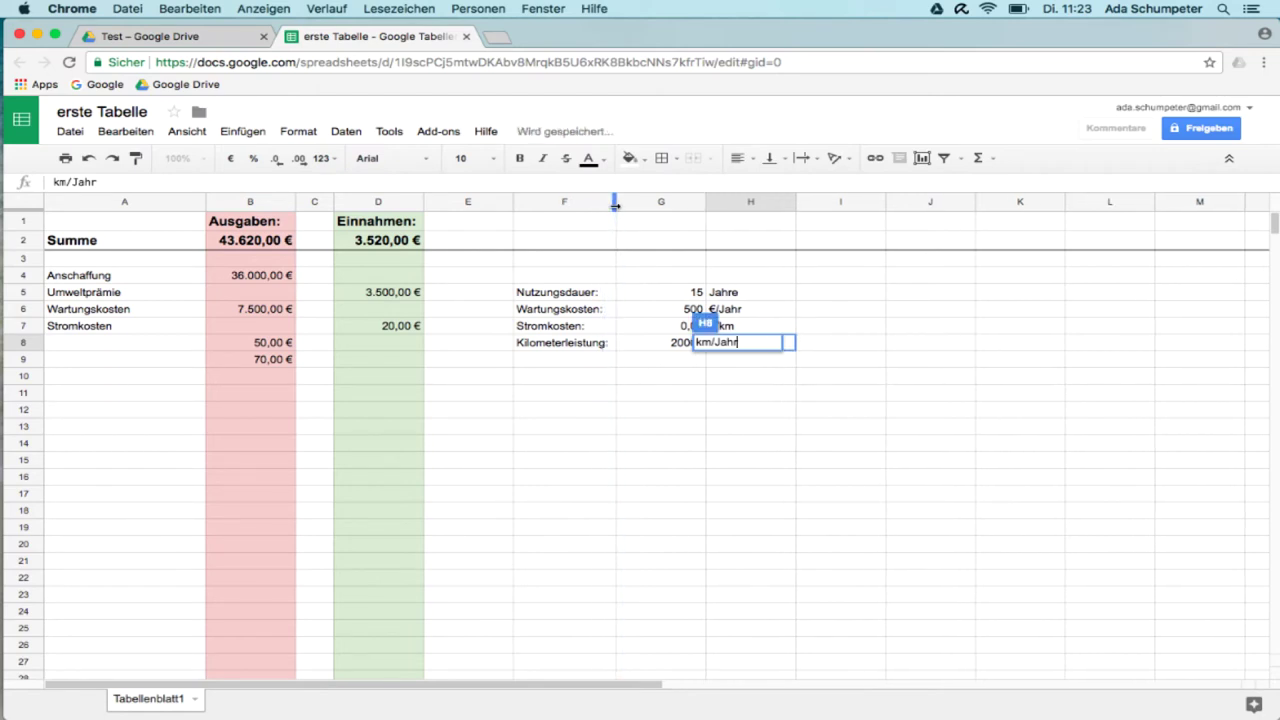
{"action": "left_click_drag", "start_coordinate": [705, 204], "coordinate": [677, 210]}
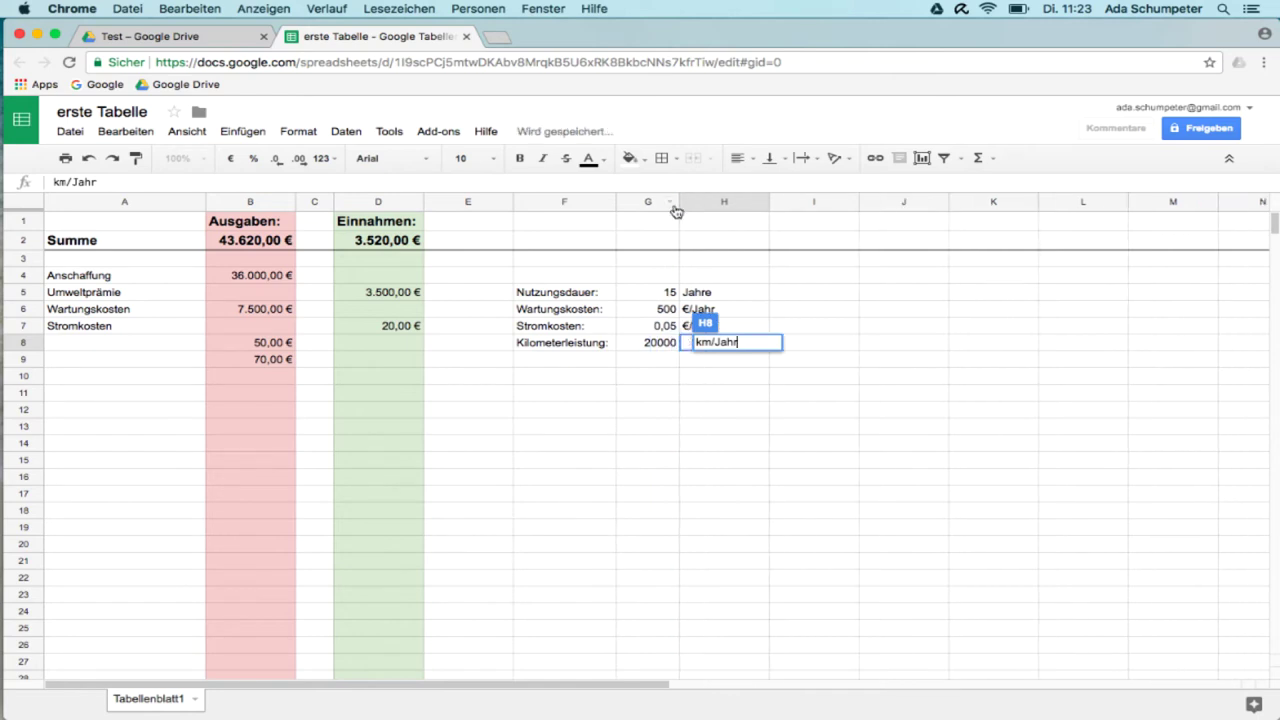
Enter =G7*G8*G5 in B7 so the Stromkosten amount shows 15000.
{"action": "left_click", "coordinate": [238, 329]}
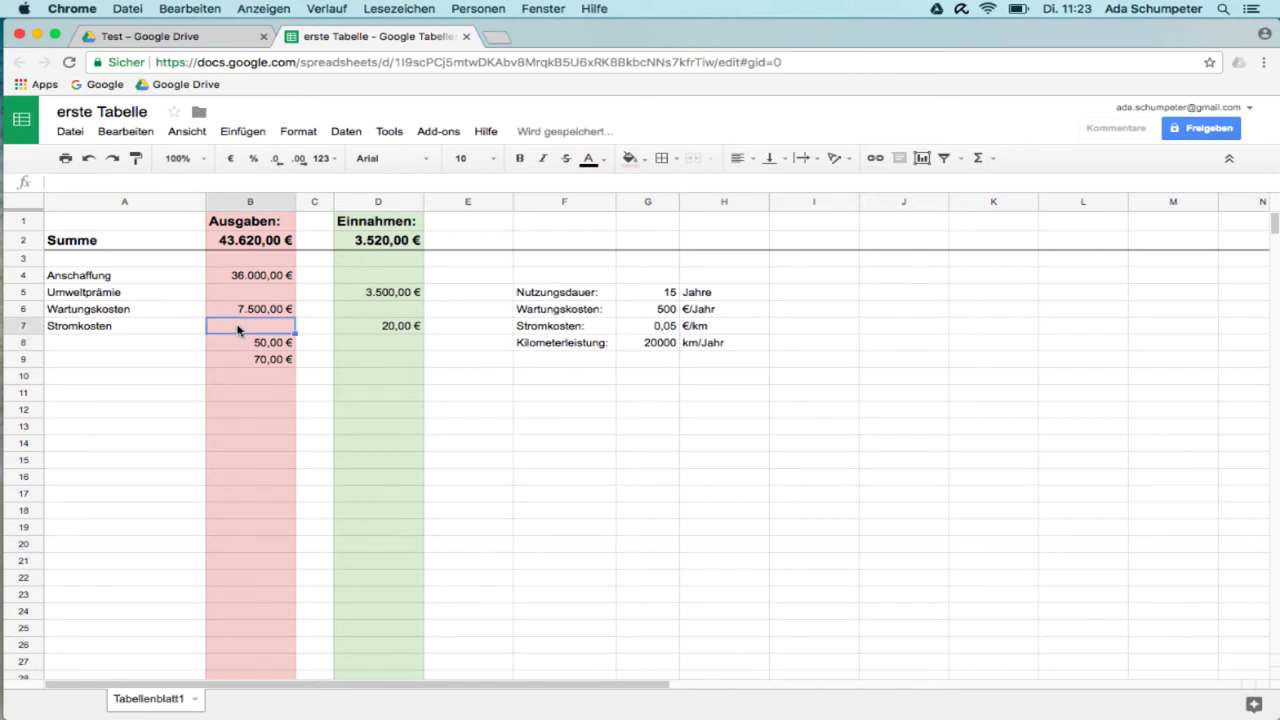
{"action": "type", "text": "="}
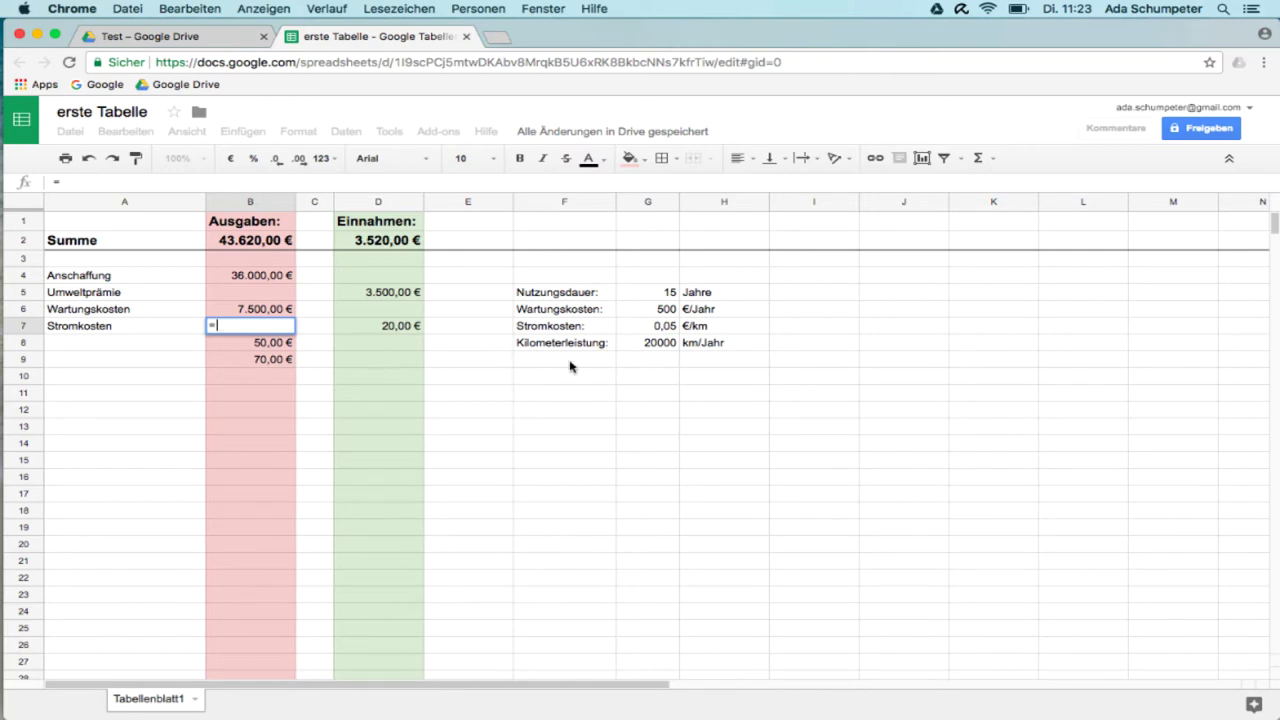
{"action": "left_click", "coordinate": [646, 328]}
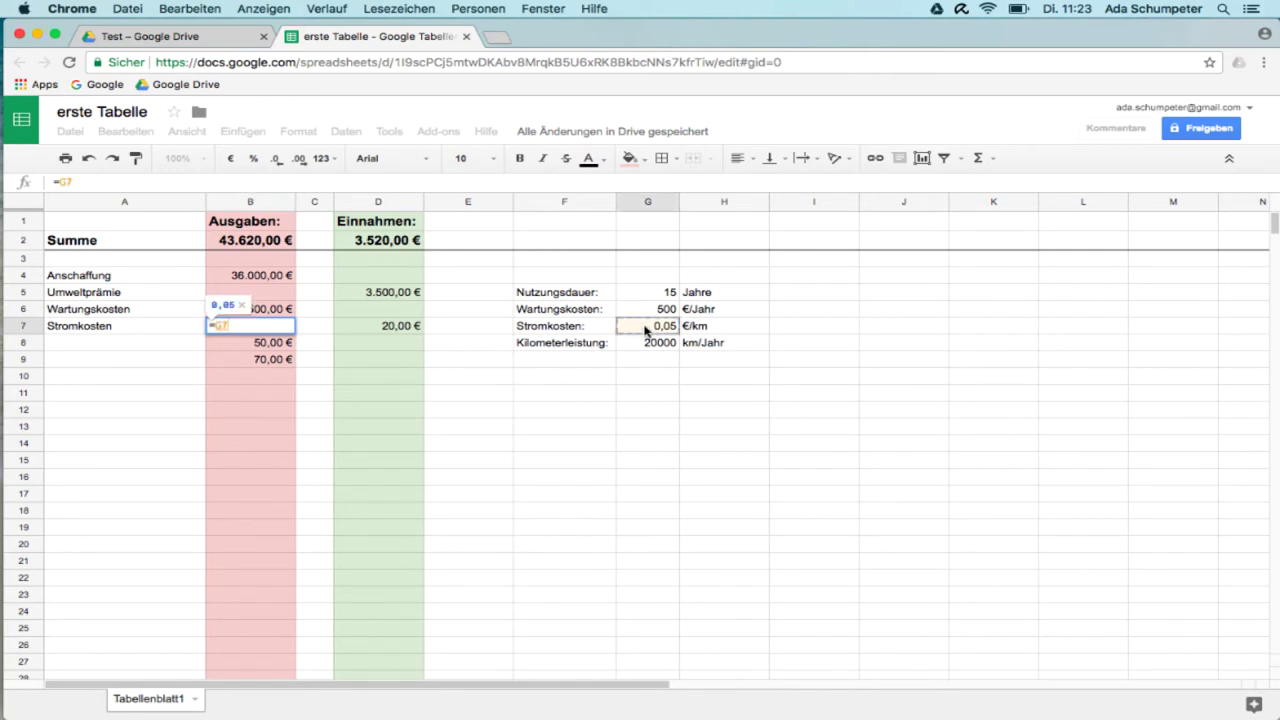
{"action": "type", "text": "*"}
{"action": "left_click", "coordinate": [643, 344]}
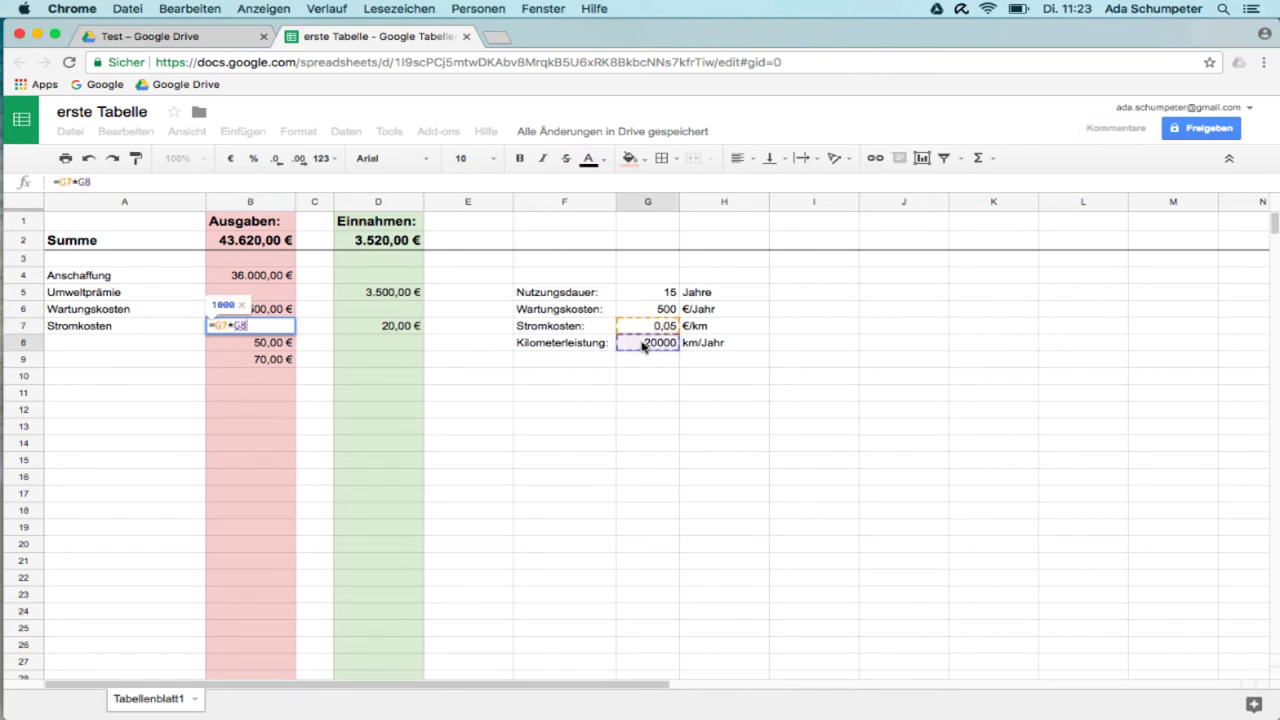
{"action": "type", "text": "*"}
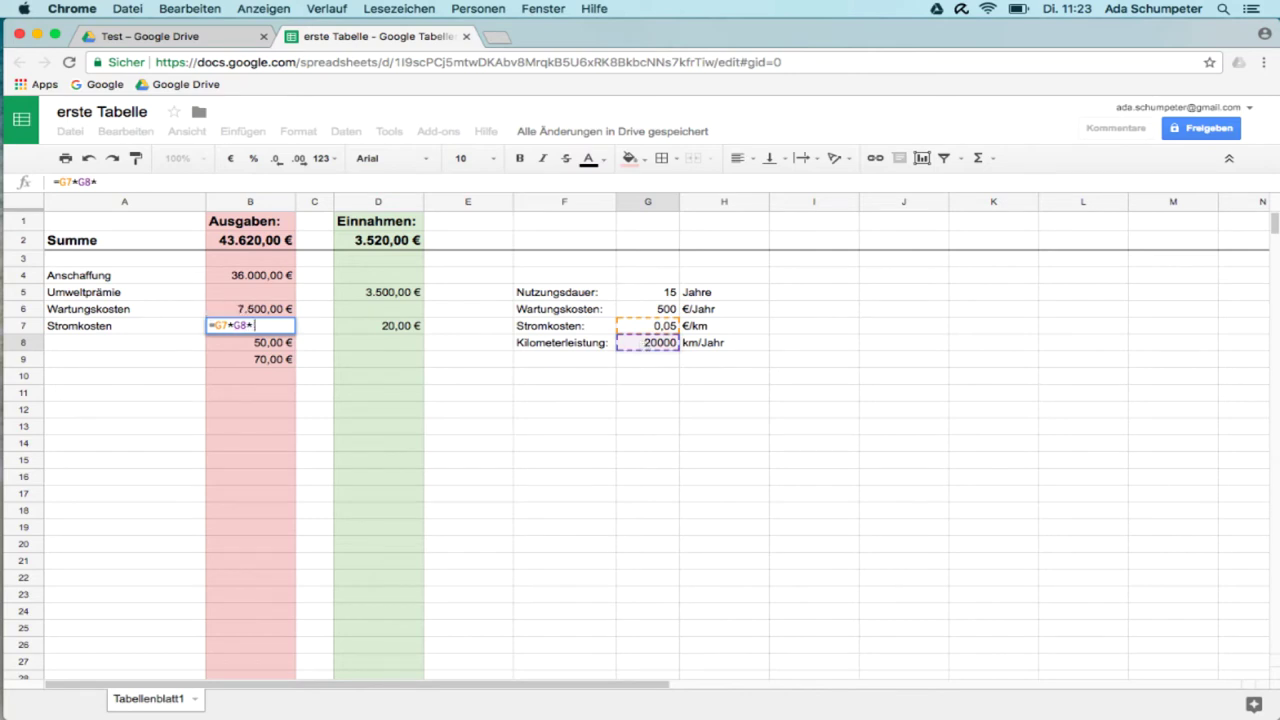
{"action": "left_click", "coordinate": [645, 295]}
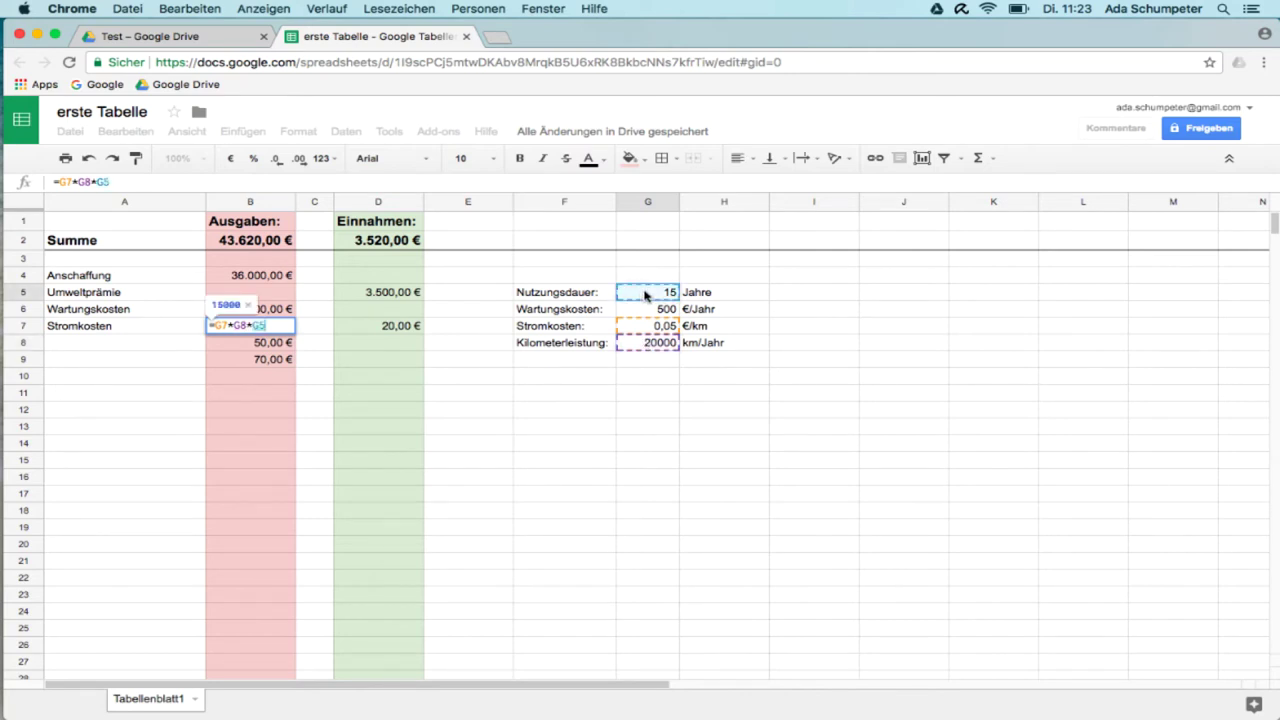
{"action": "key", "text": "Return"}
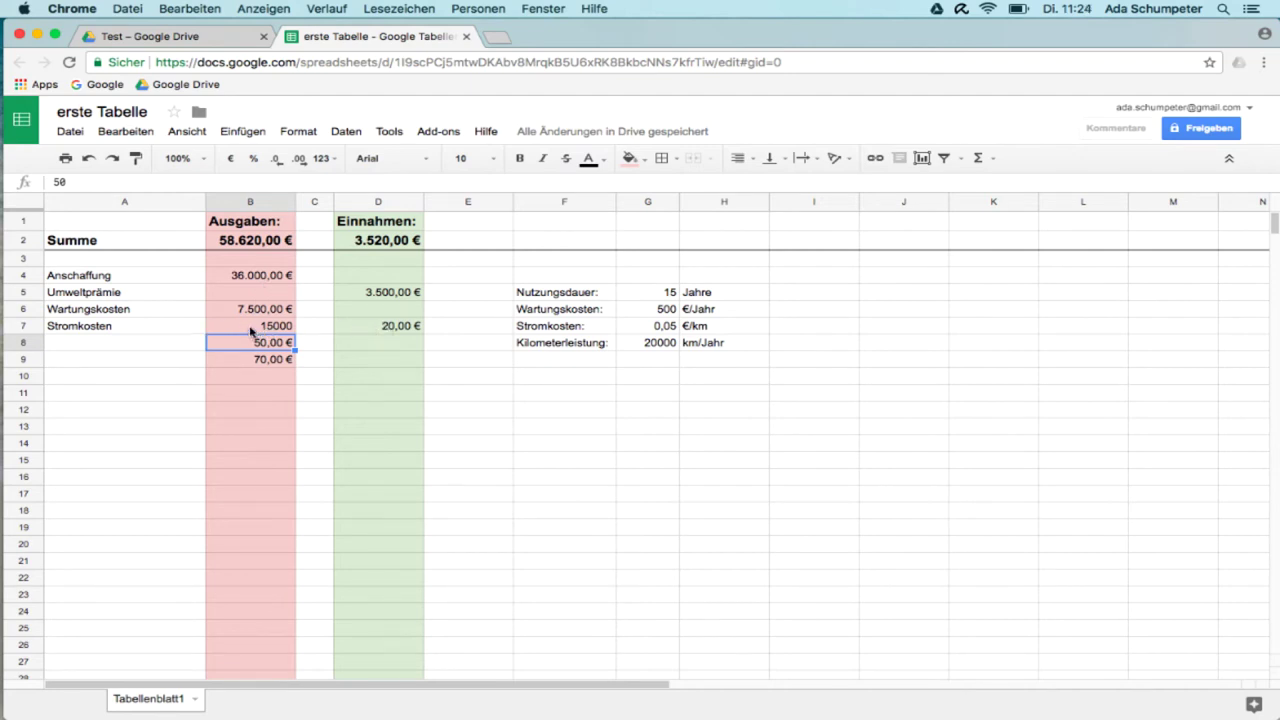
{"action": "left_click", "coordinate": [251, 328]}
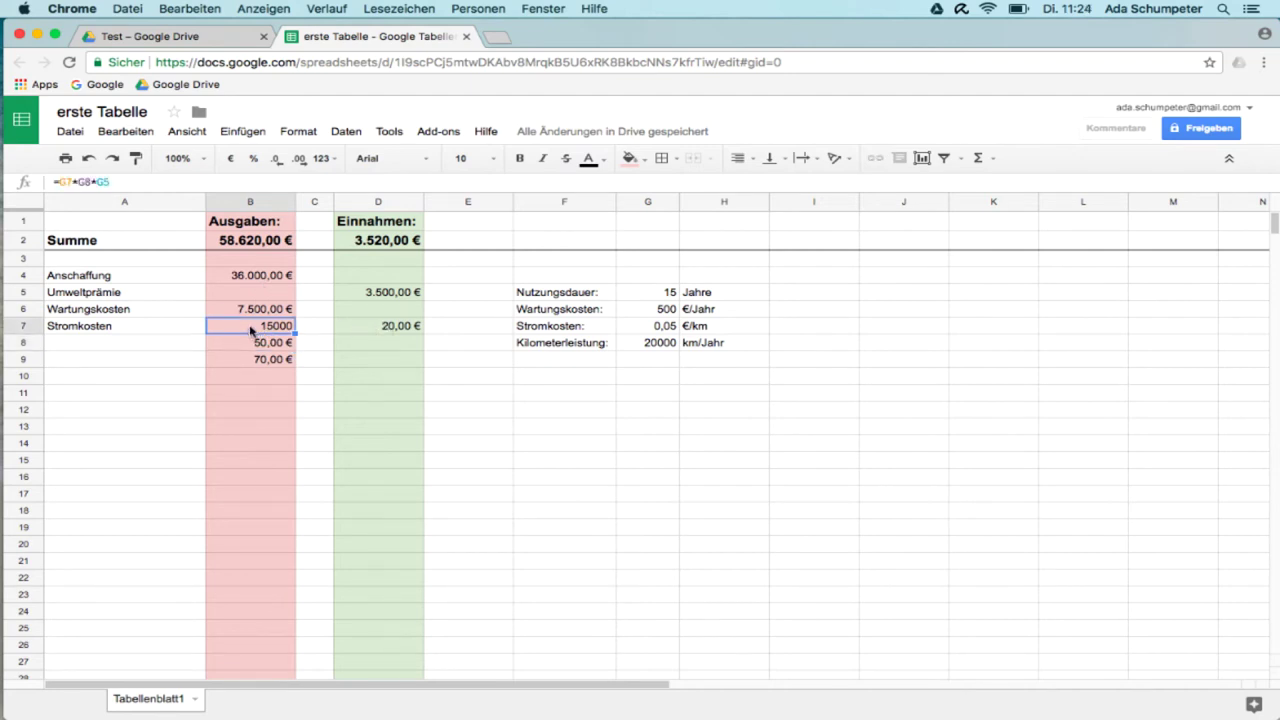
Format B7 as currency (15.000,00 €) and delete the 20,00 € Einnahmen entry in D7.
{"action": "left_click", "coordinate": [302, 134]}
{"action": "mouse_move", "coordinate": [312, 162]}
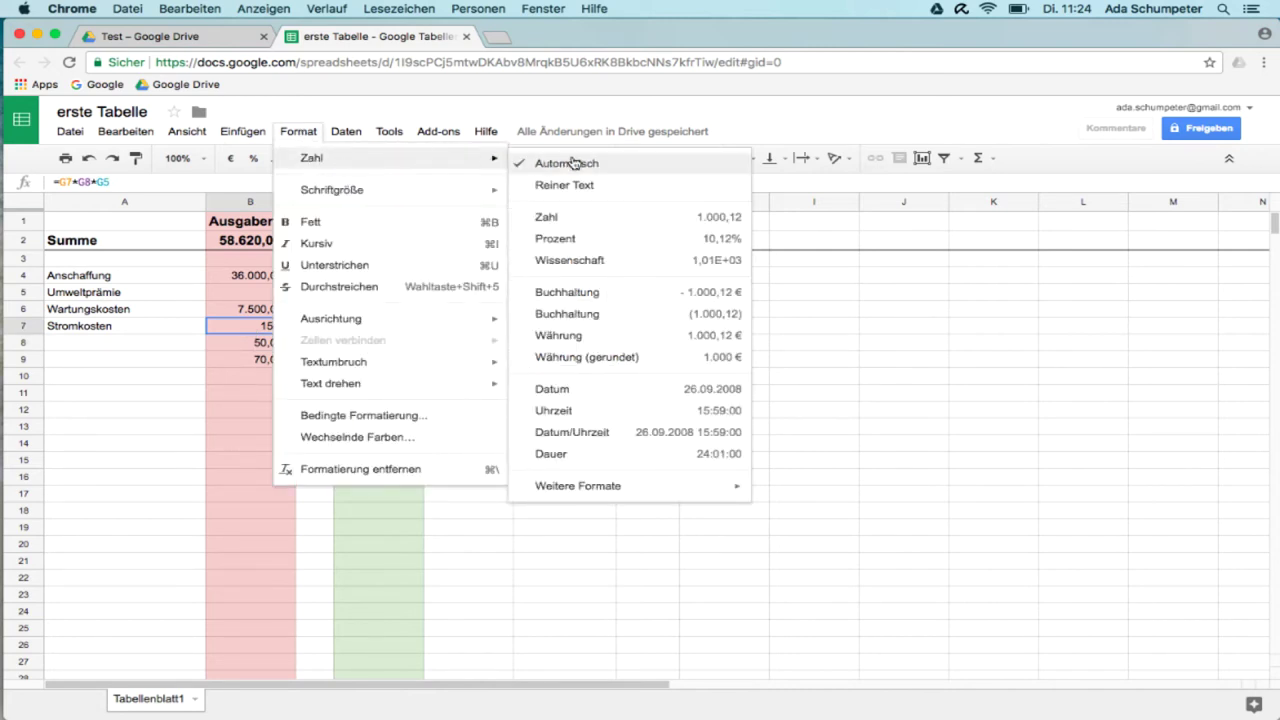
{"action": "left_click", "coordinate": [557, 336]}
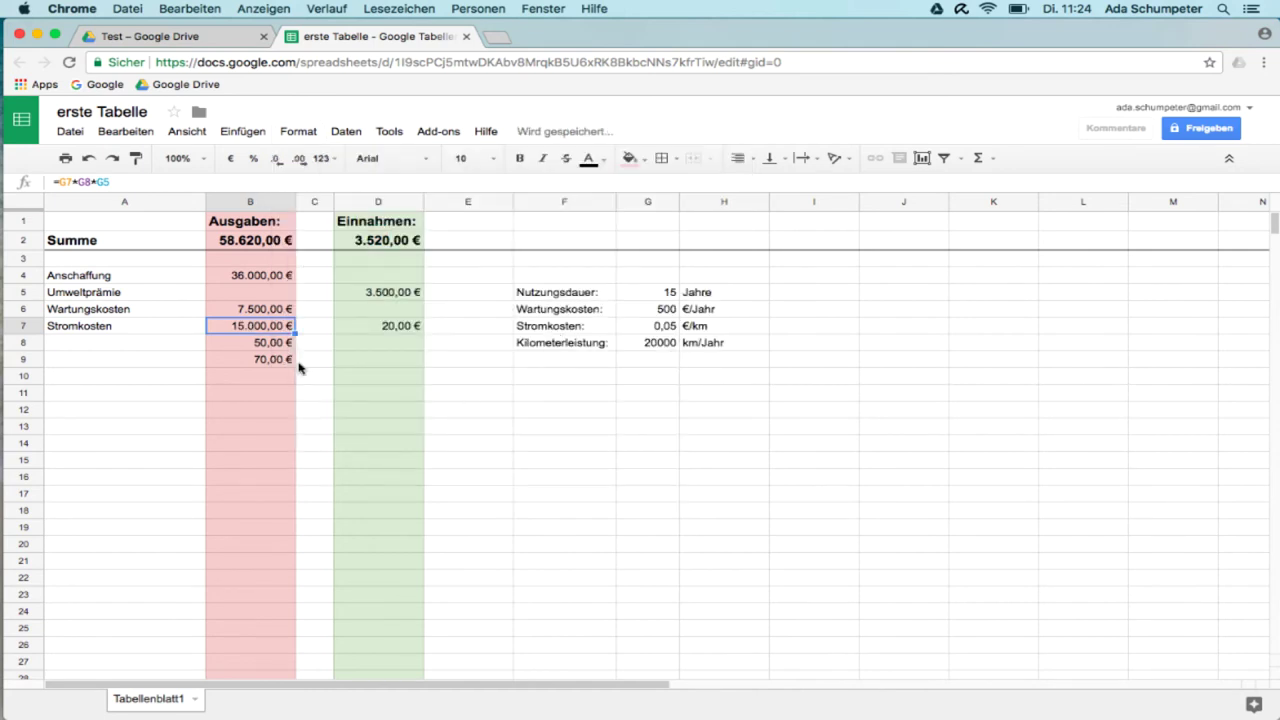
{"action": "left_click", "coordinate": [390, 328]}
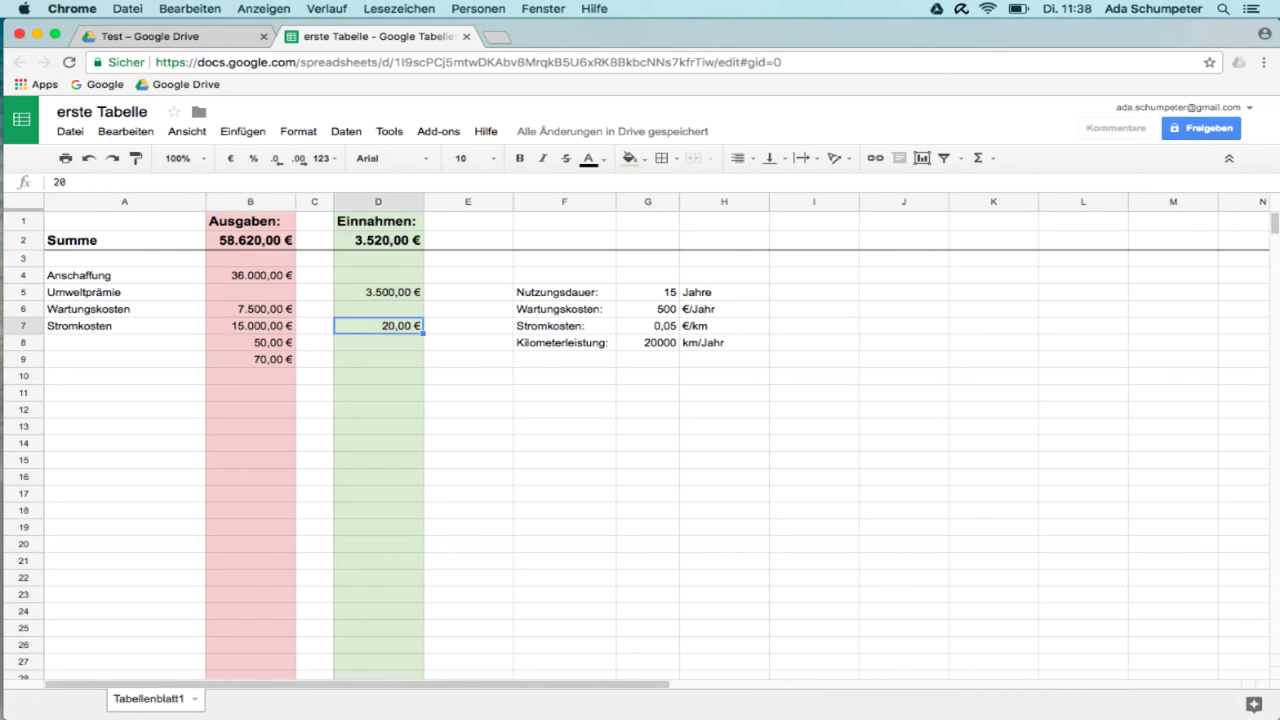
{"action": "key", "text": "Delete"}
Add Batterieersatzkosten at 20000 in row 8 and clear the stray 70 € from B9.
{"action": "left_click", "coordinate": [100, 343]}
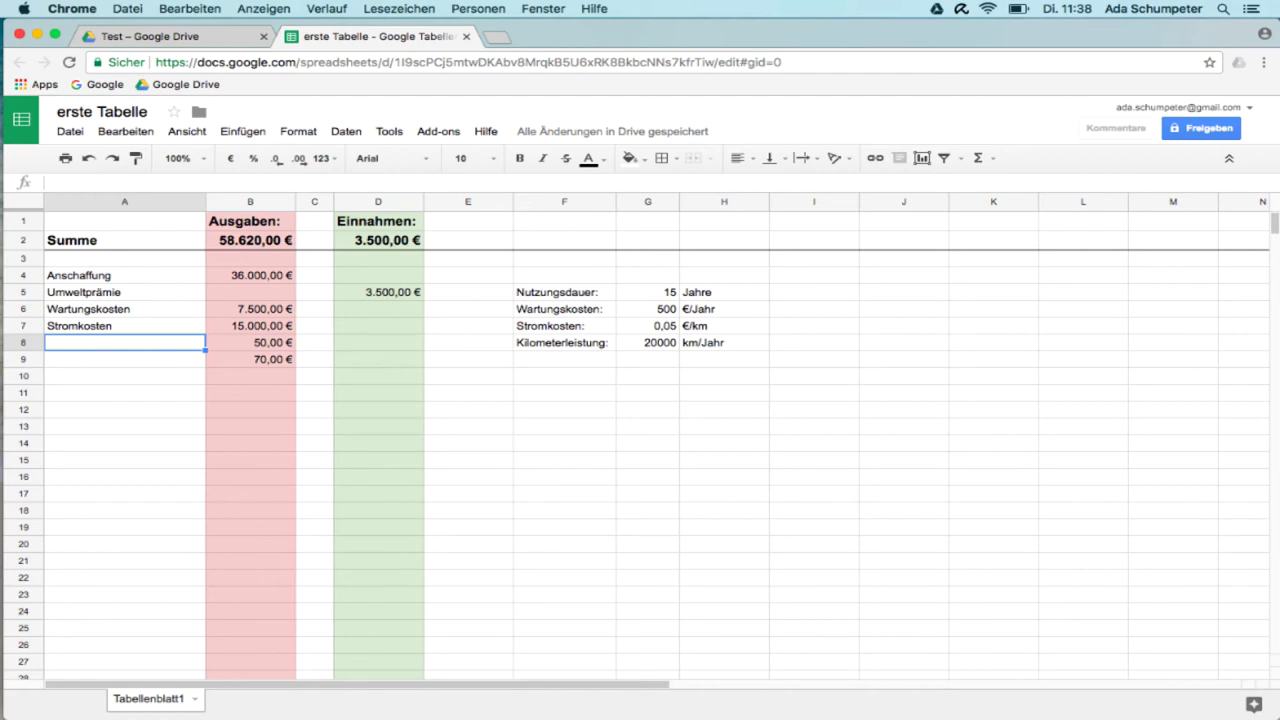
{"action": "type", "text": "Batteri"}
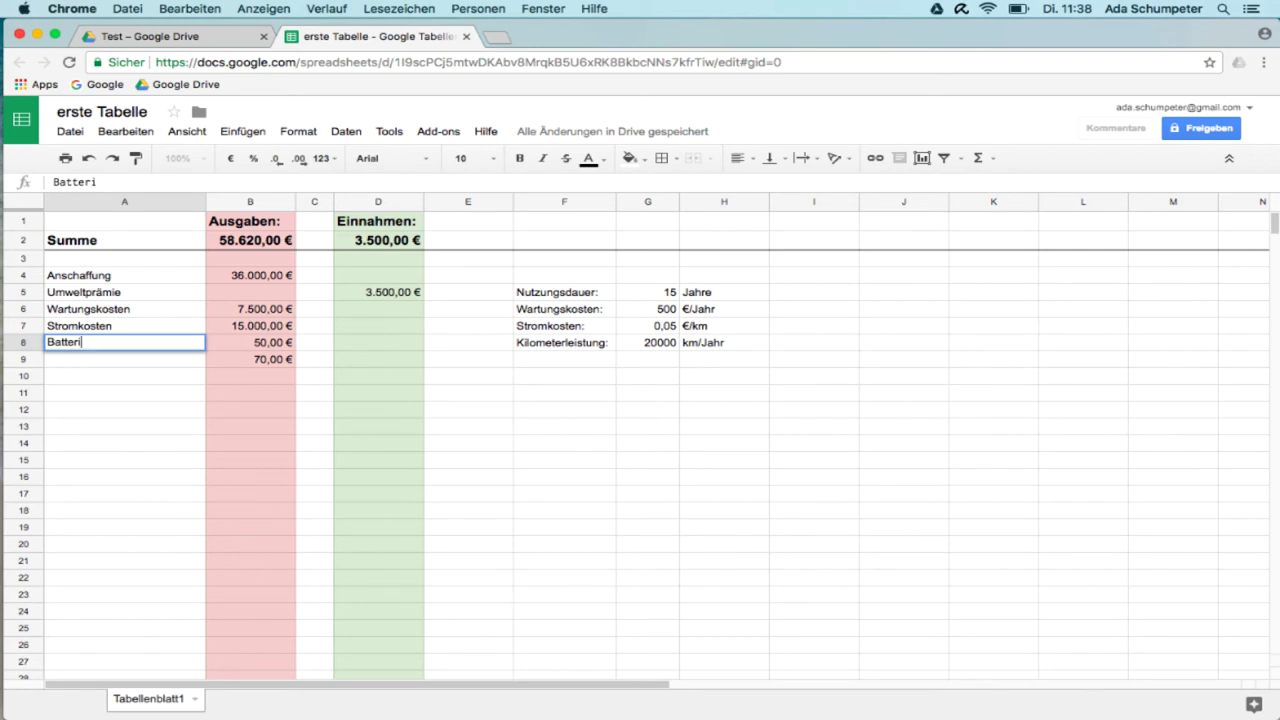
{"action": "type", "text": "eersatz"}
{"action": "type", "text": "kosten"}
{"action": "key", "text": "Tab"}
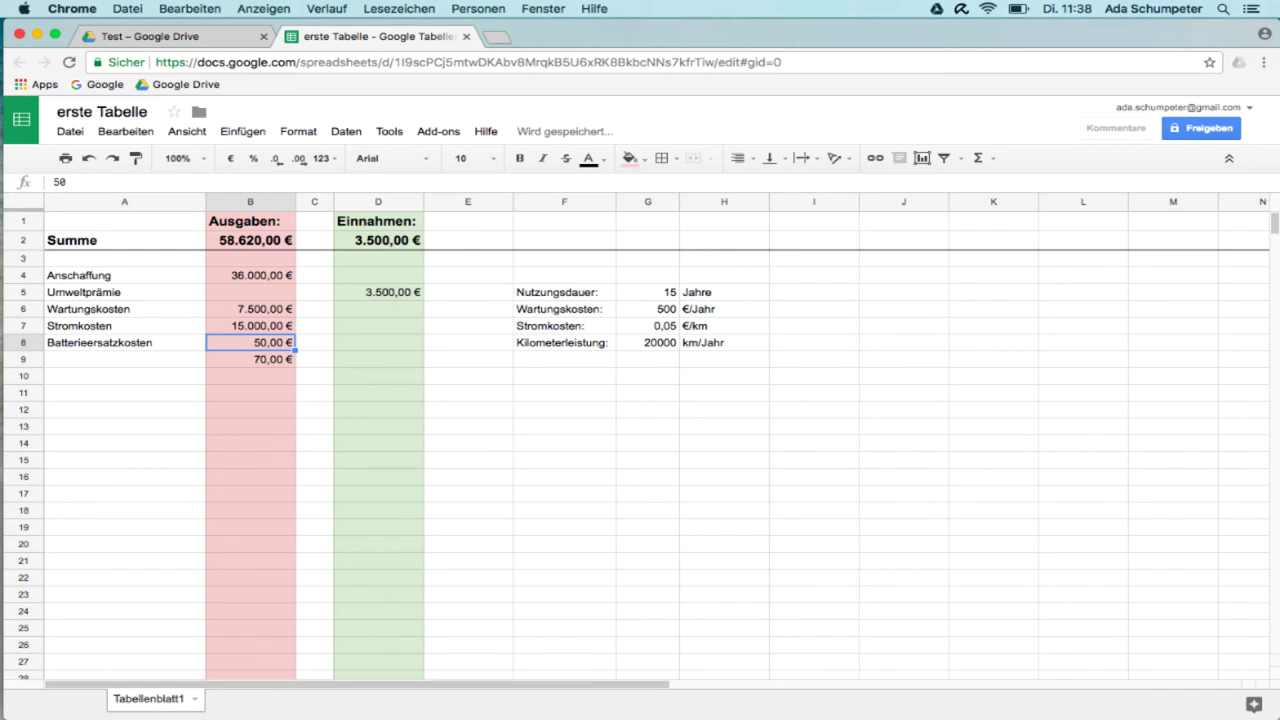
{"action": "type", "text": "20"}
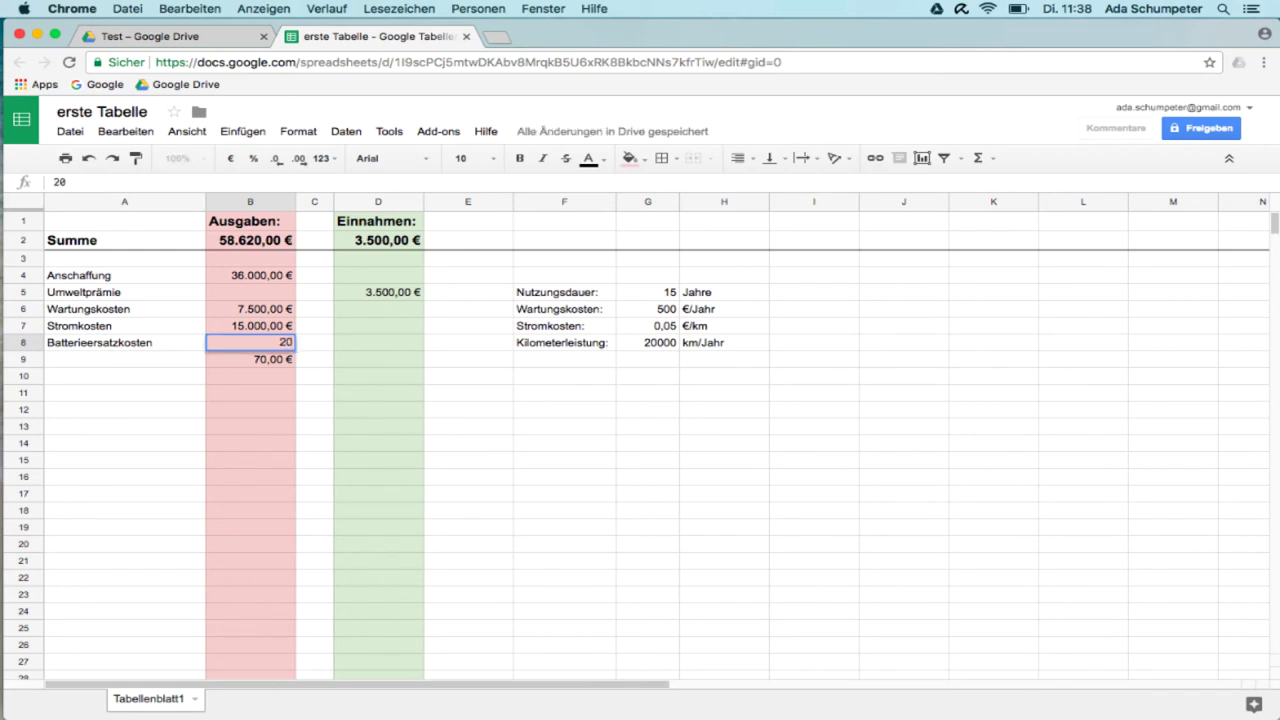
{"action": "type", "text": "000"}
{"action": "key", "text": "Return"}
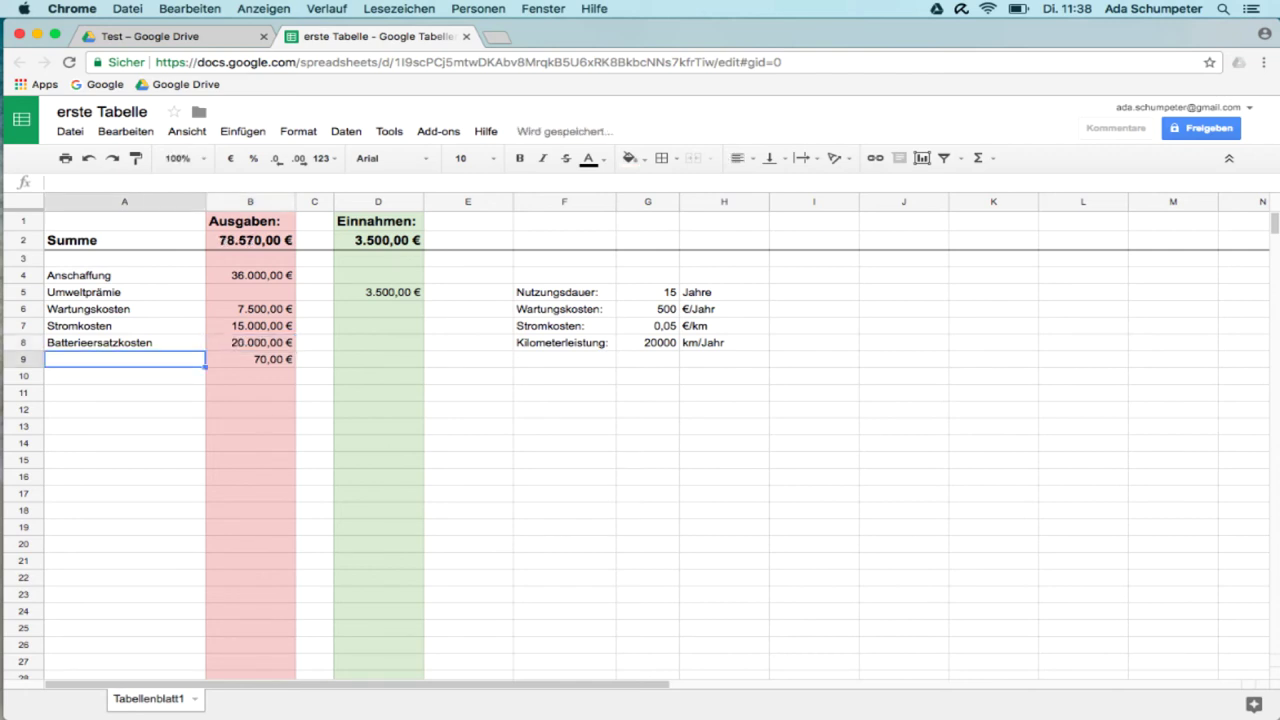
{"action": "left_click", "coordinate": [254, 362]}
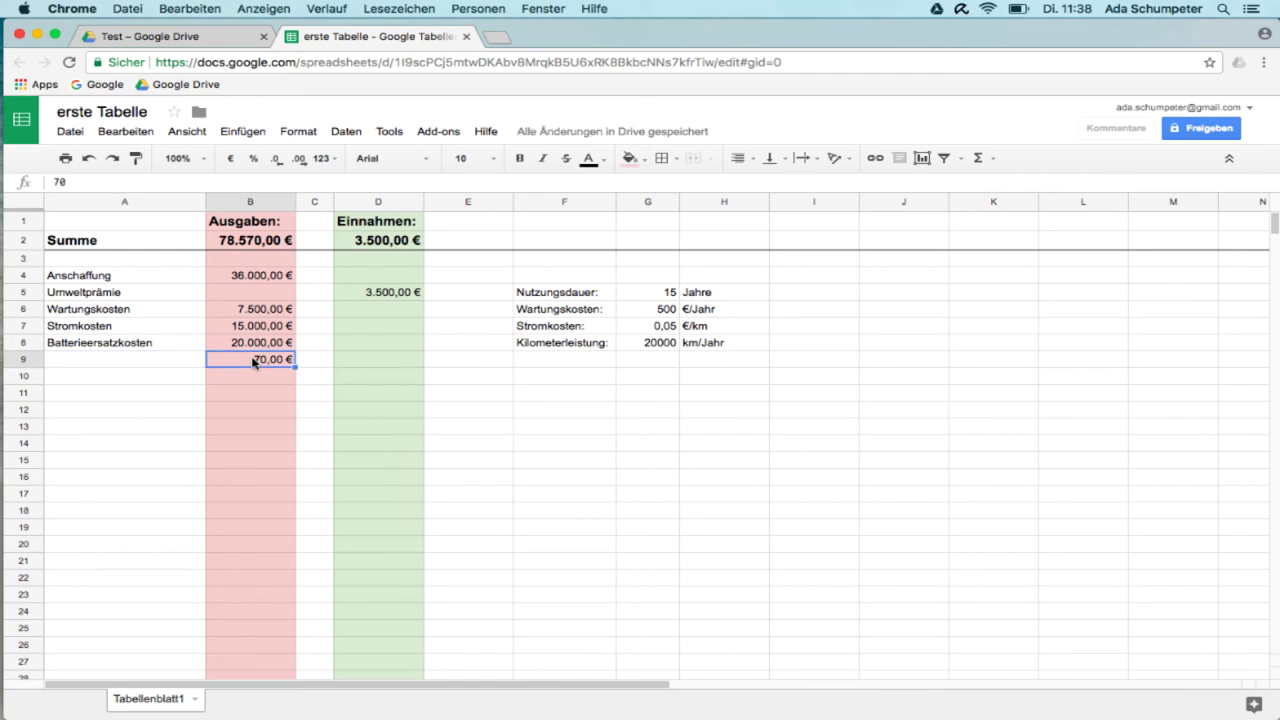
{"action": "key", "text": "Delete"}
Type 'Differenz' in F1 and enter =D2-B2 in F2, showing -75.000,00 €.
{"action": "left_click", "coordinate": [578, 225]}
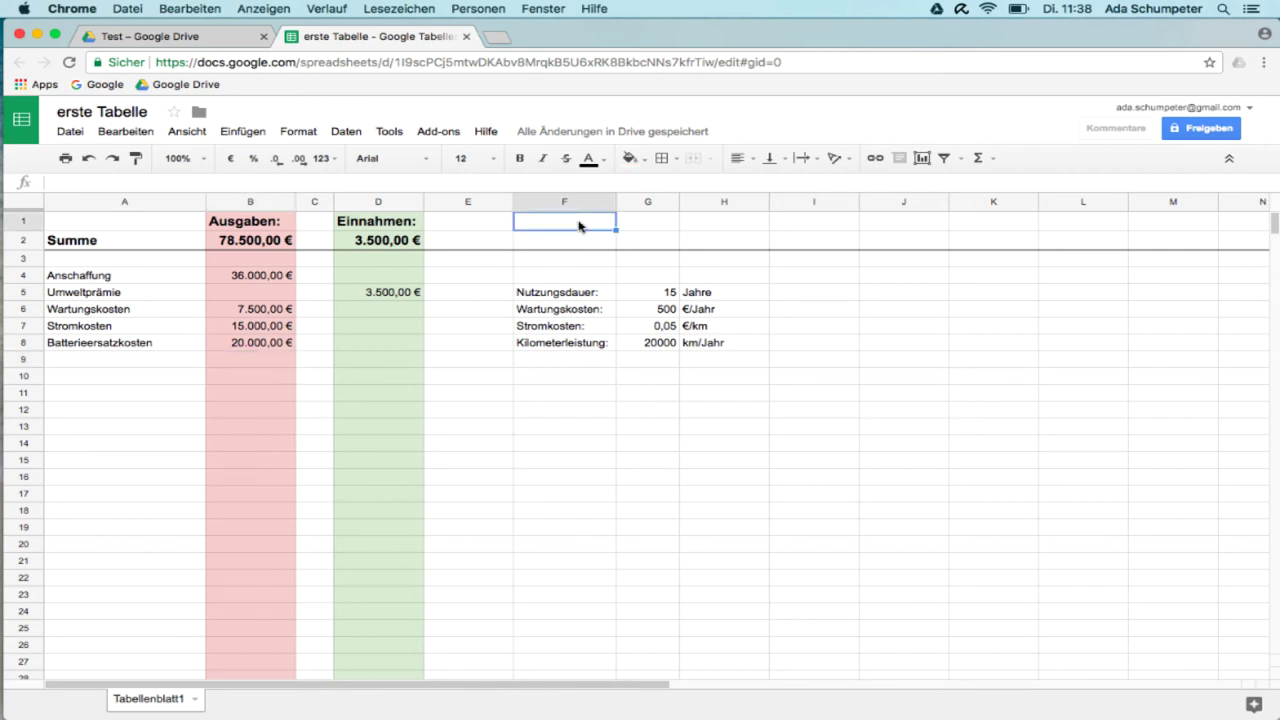
{"action": "type", "text": "Differe"}
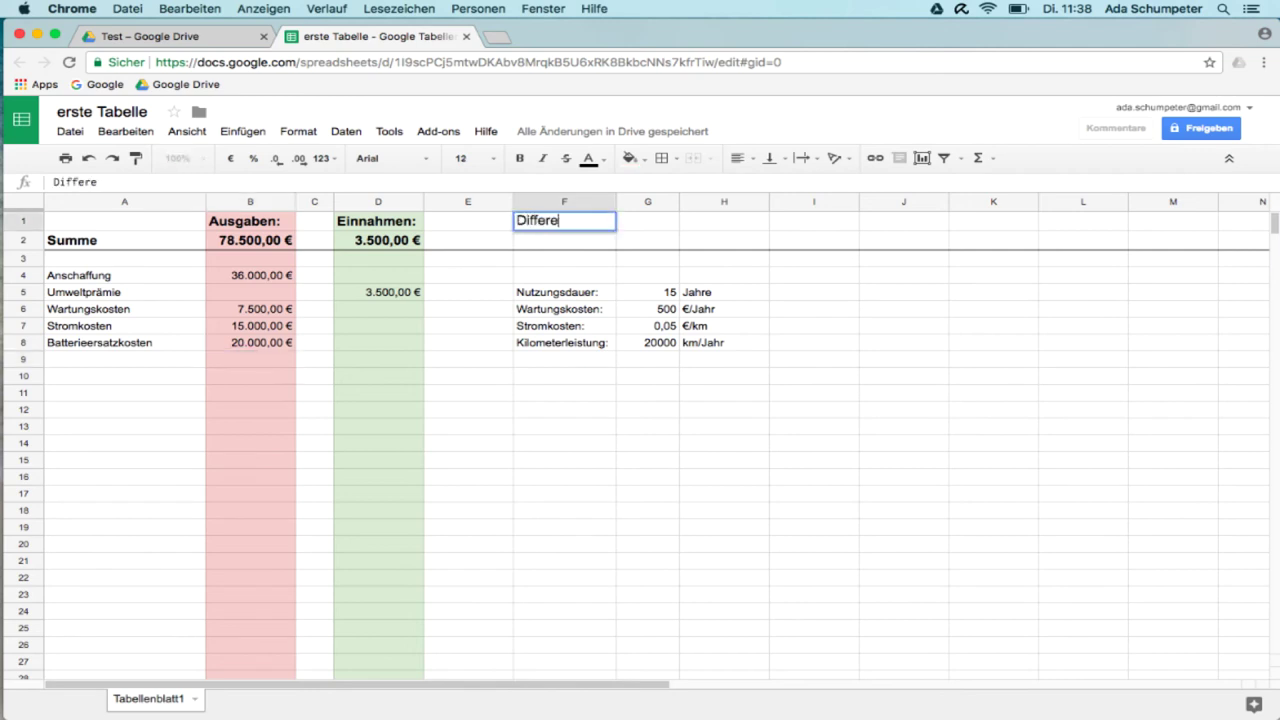
{"action": "type", "text": "nz:"}
{"action": "left_click", "coordinate": [551, 242]}
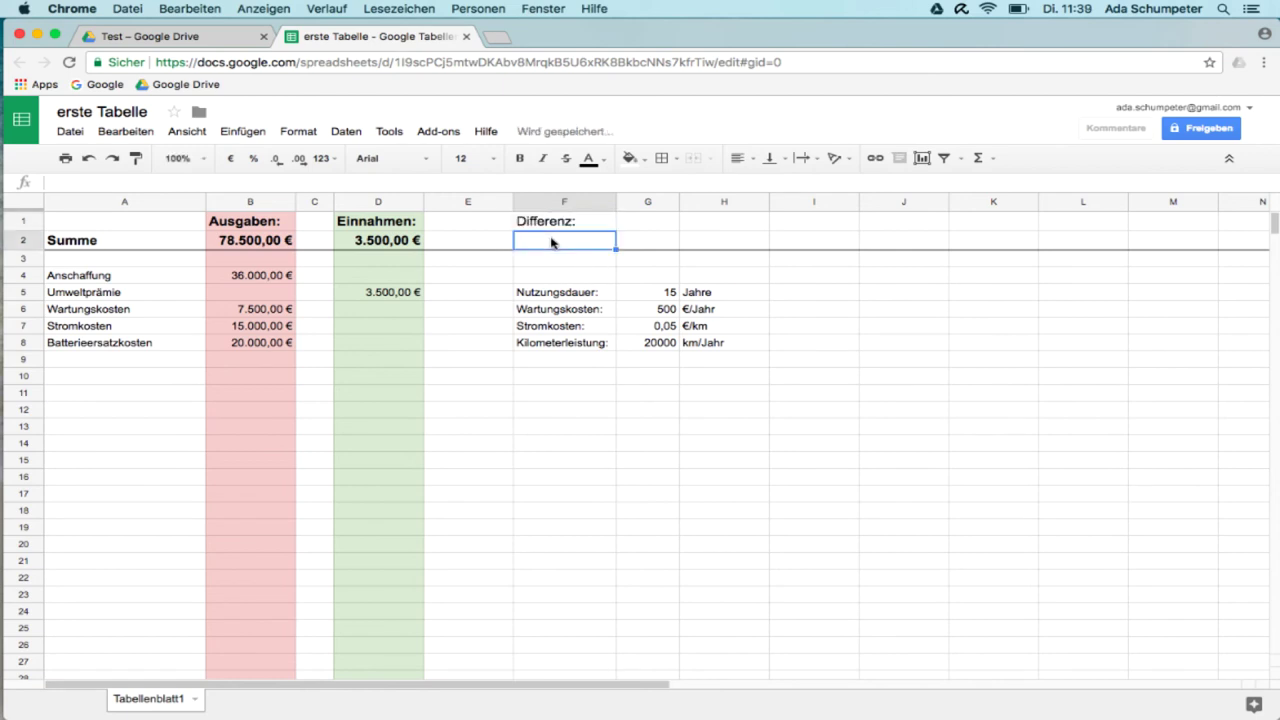
{"action": "type", "text": "="}
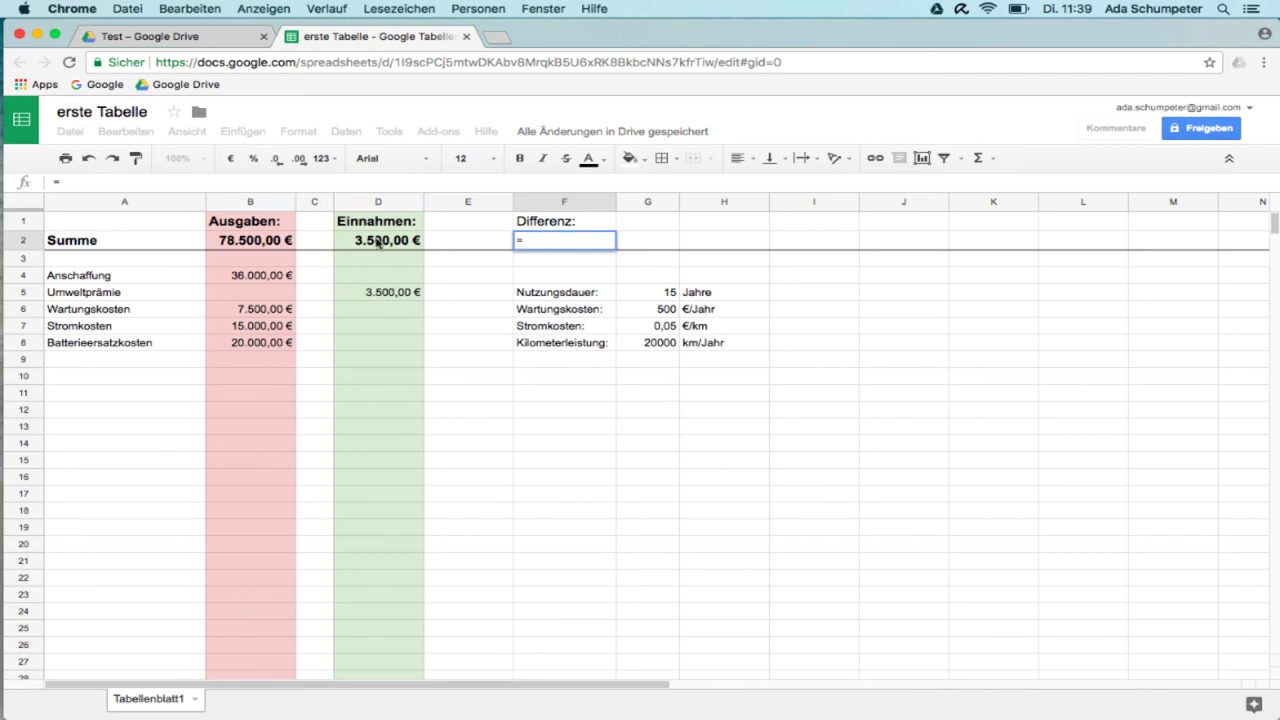
{"action": "left_click", "coordinate": [378, 242]}
{"action": "type", "text": "-"}
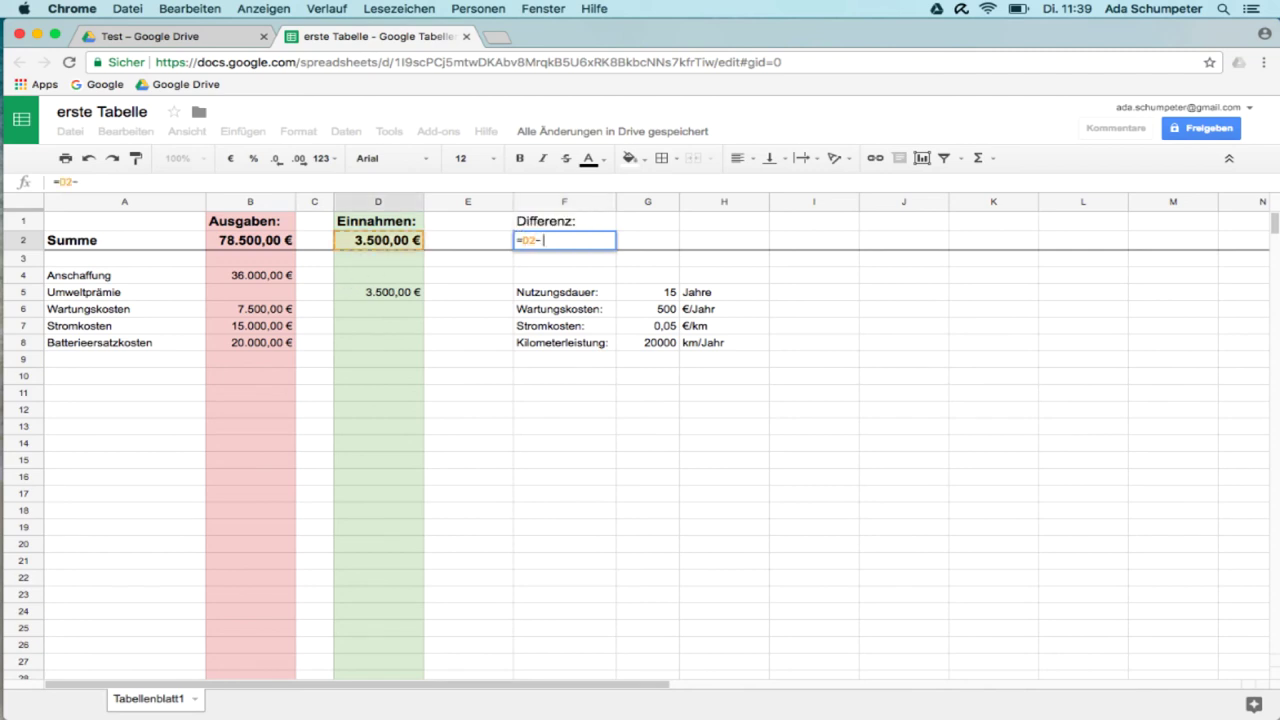
{"action": "left_click", "coordinate": [239, 243]}
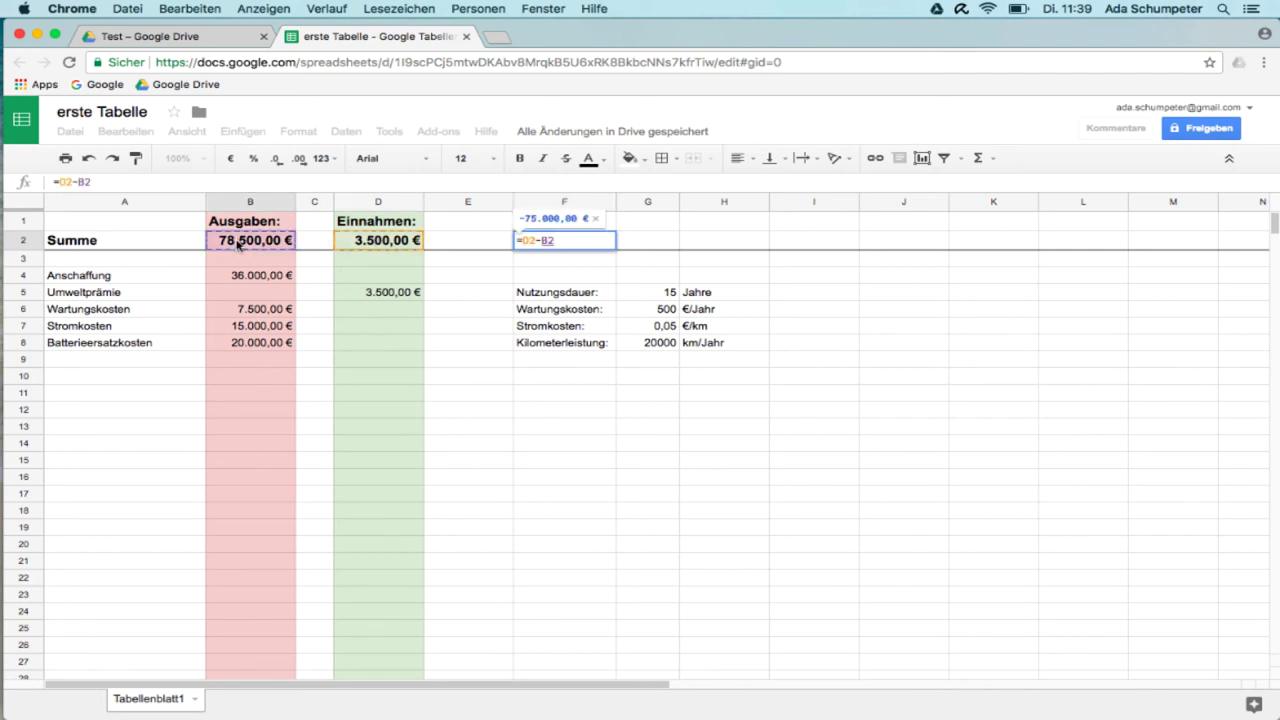
{"action": "key", "text": "Return"}
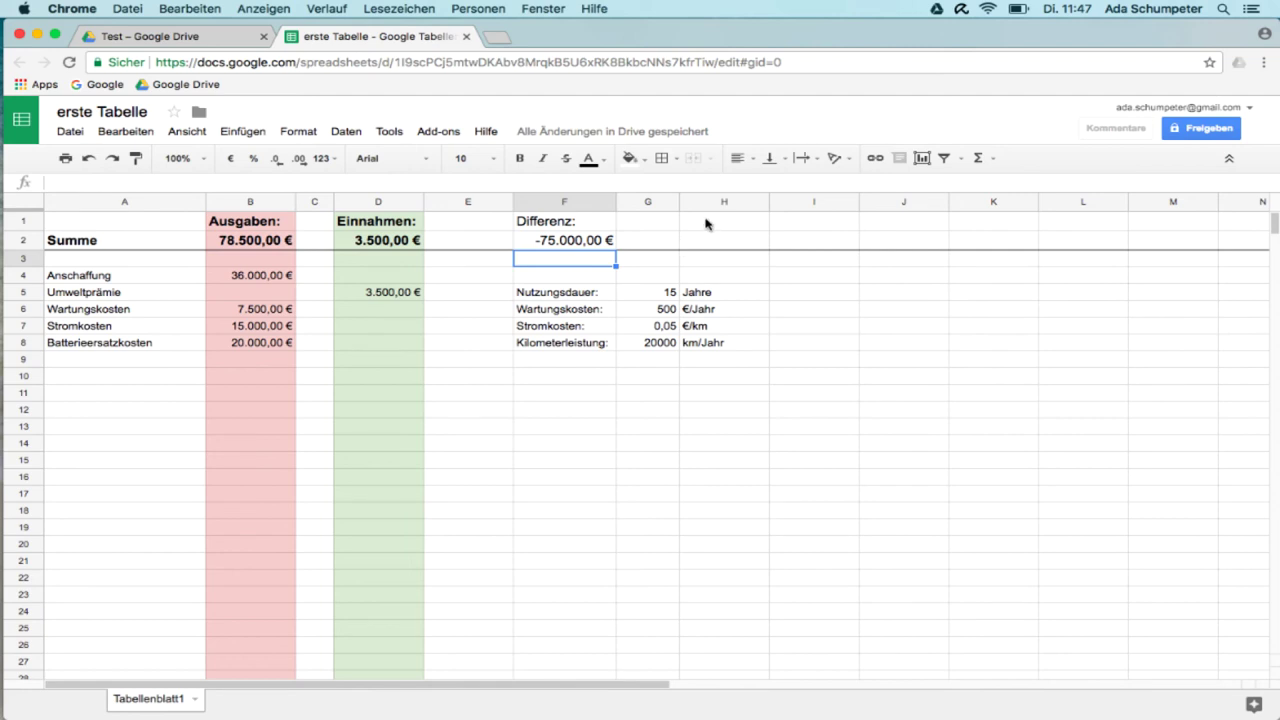
Enter the heading €/km in cell H1.
{"action": "left_click", "coordinate": [706, 226]}
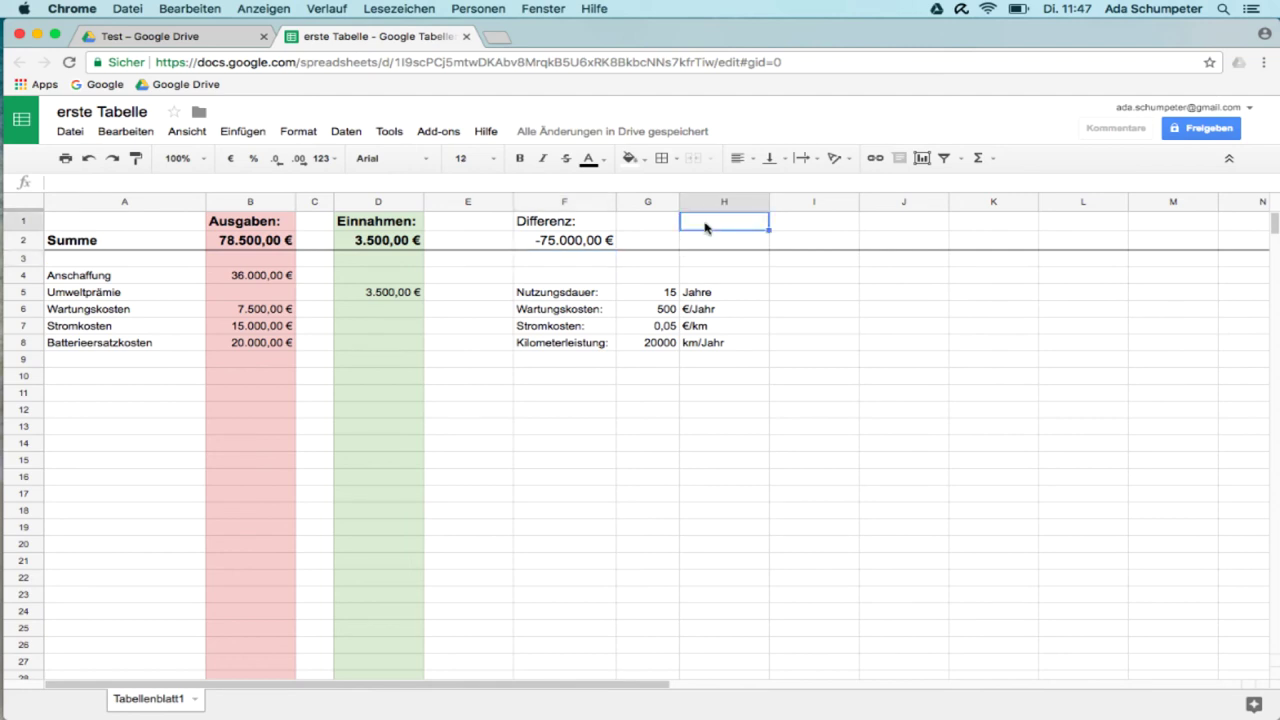
{"action": "type", "text": "€"}
{"action": "type", "text": "/km"}
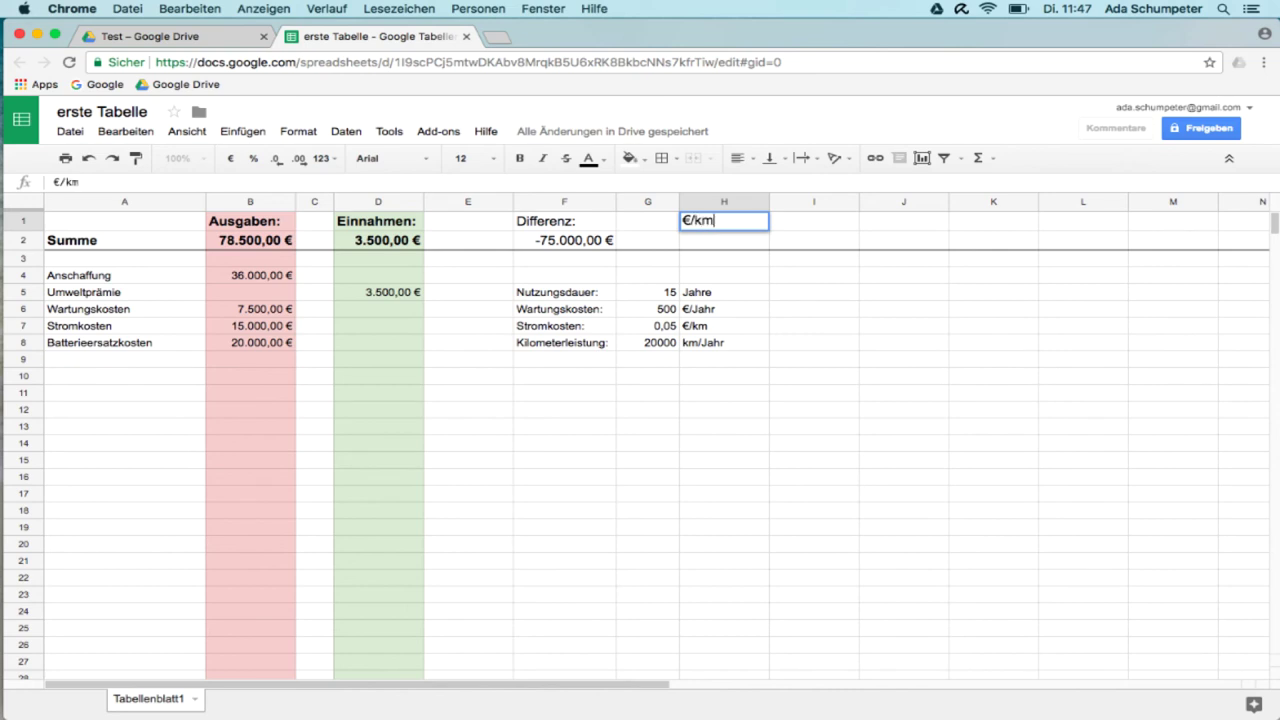
{"action": "left_click", "coordinate": [720, 238]}
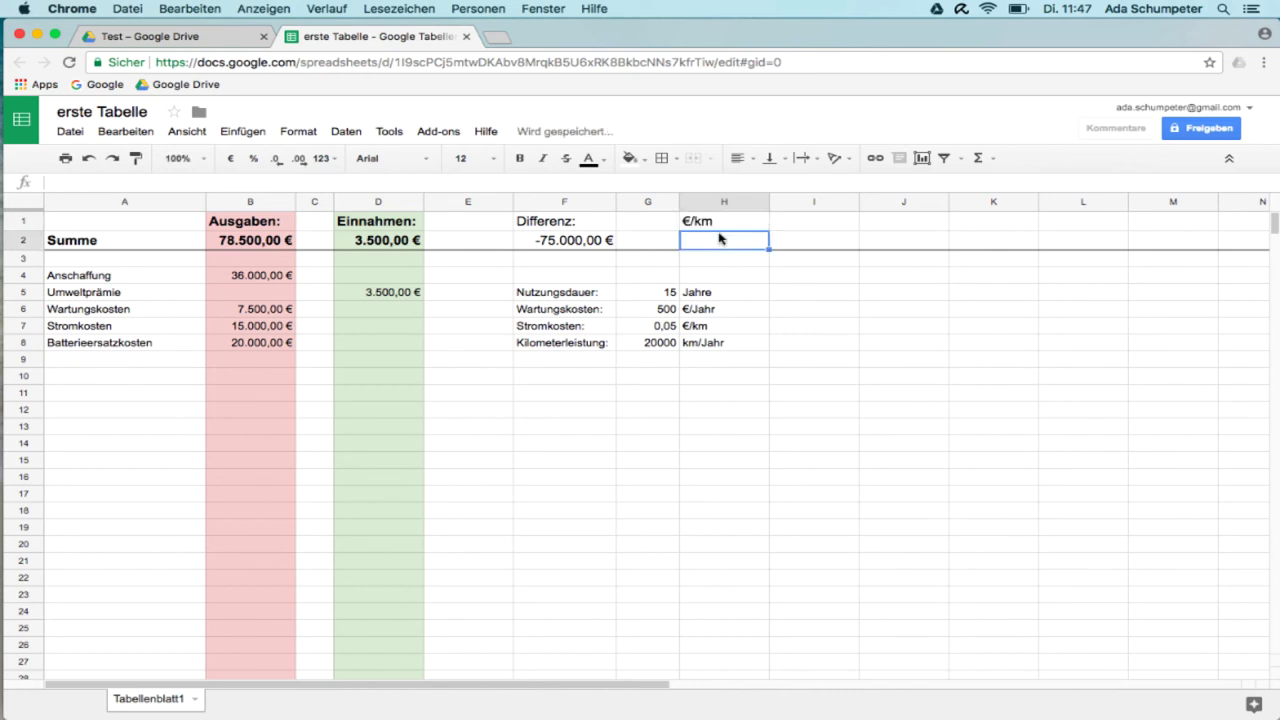
Enter =F2/(G5*G8) in H2 to calculate the cost per km, -0,25 €.
{"action": "type", "text": "="}
{"action": "left_click", "coordinate": [569, 244]}
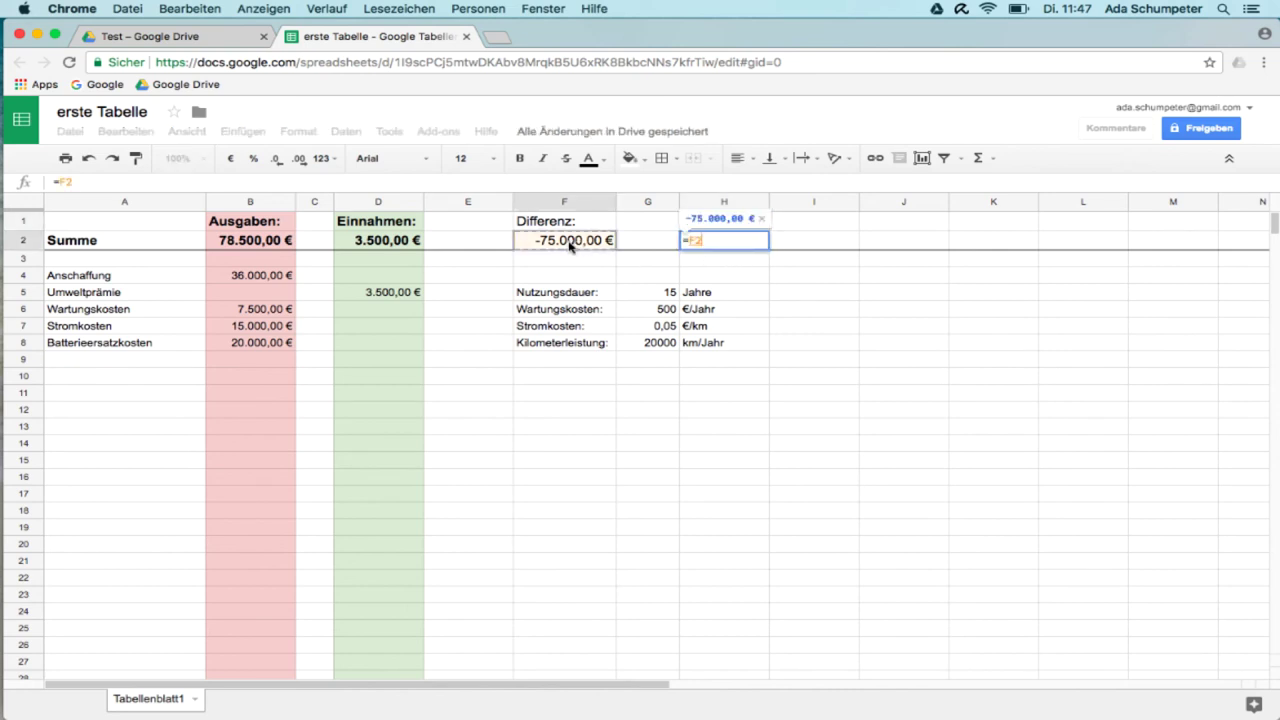
{"action": "type", "text": "/"}
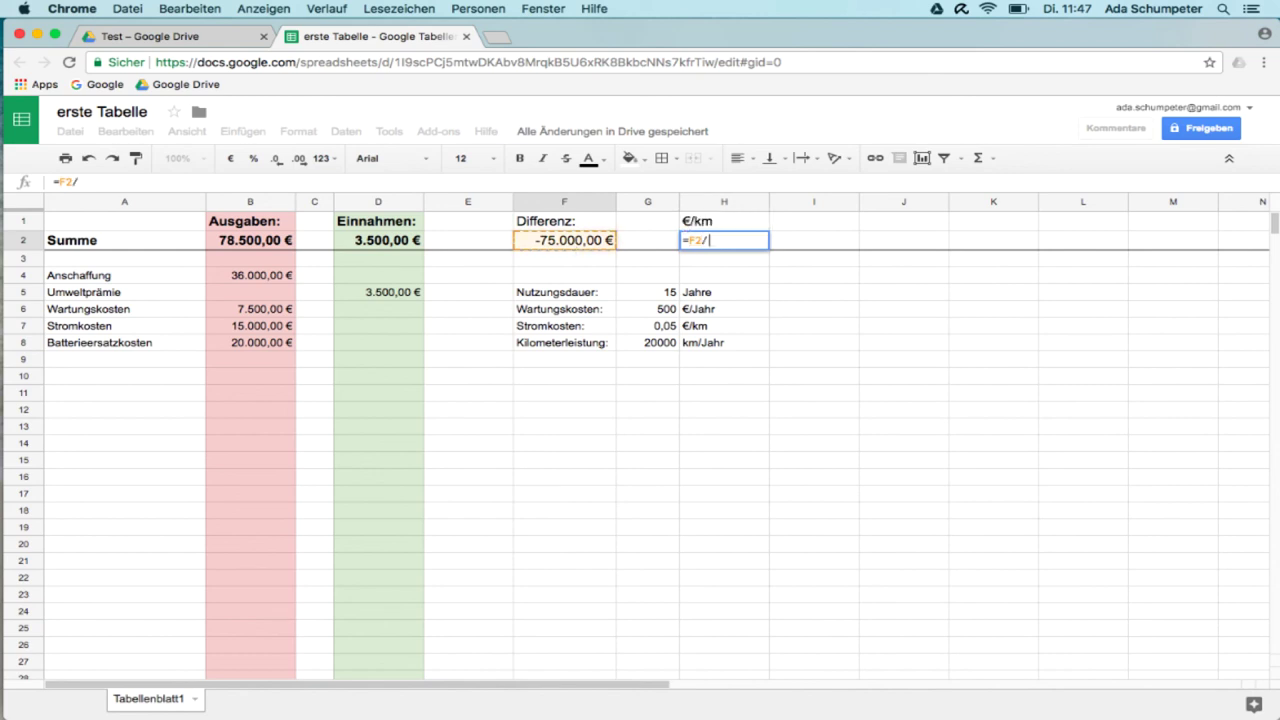
{"action": "type", "text": "("}
{"action": "left_click", "coordinate": [652, 297]}
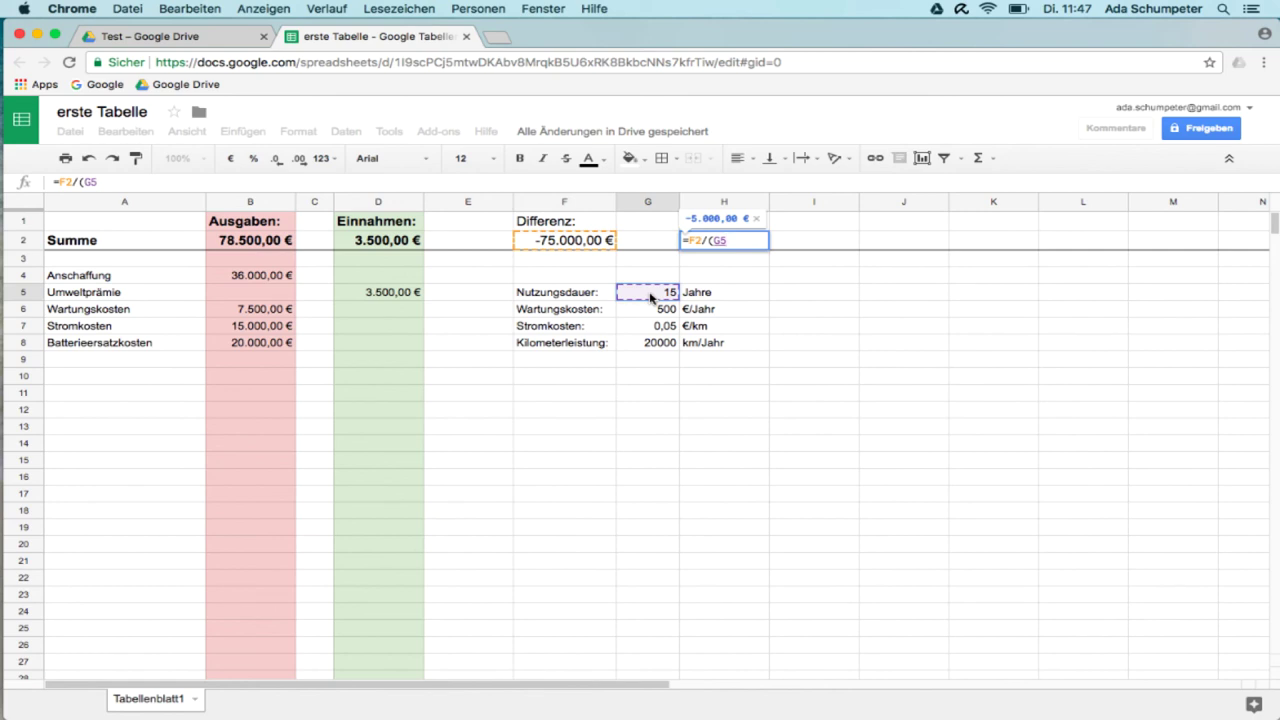
{"action": "type", "text": "*"}
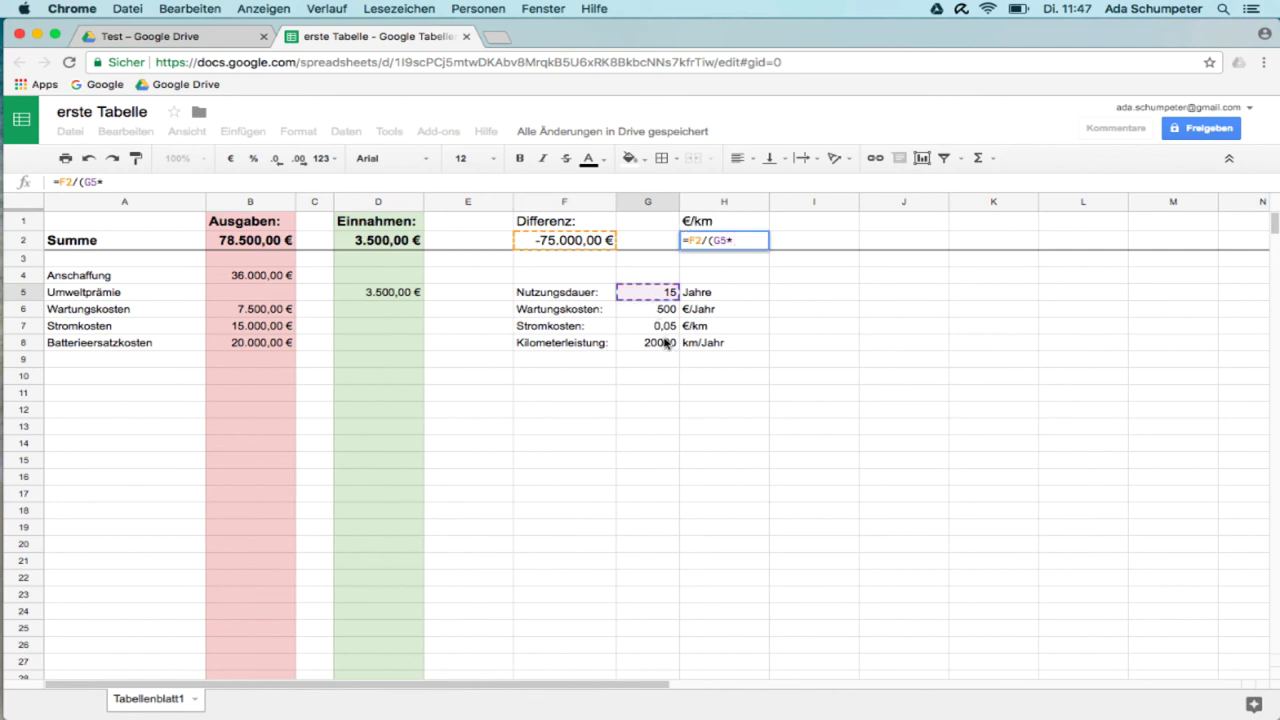
{"action": "left_click", "coordinate": [645, 347]}
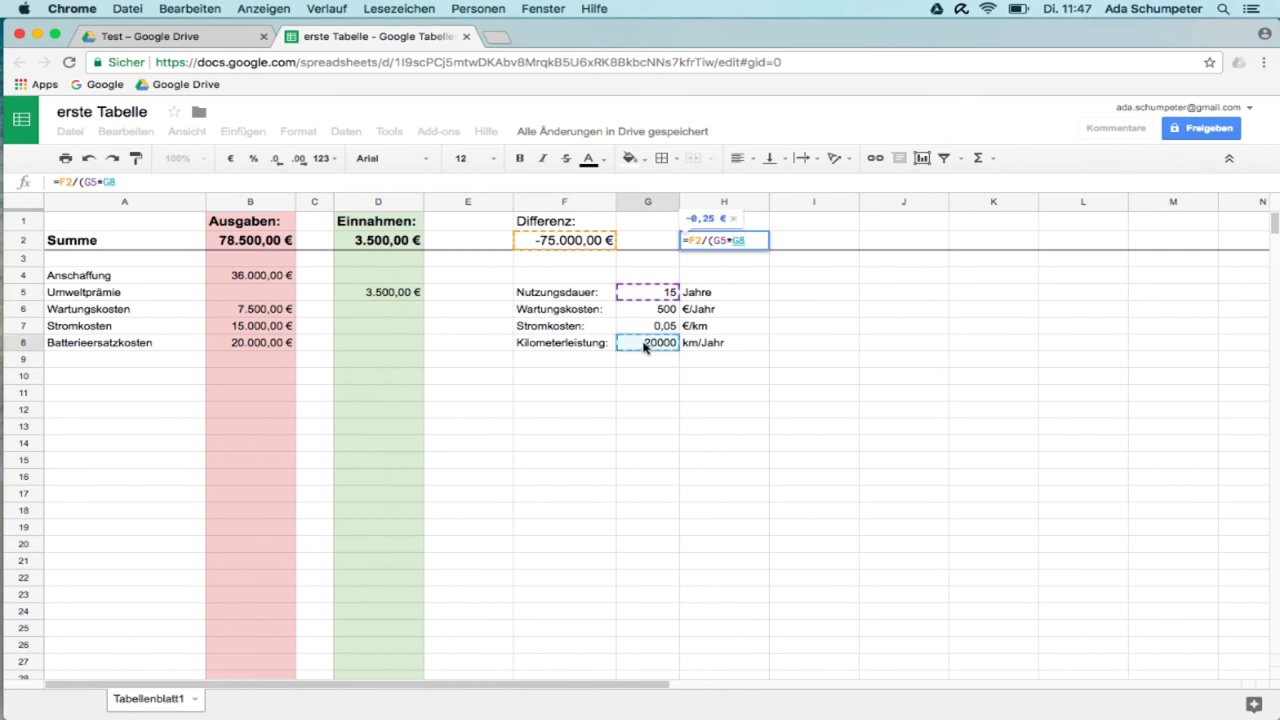
{"action": "type", "text": ")"}
{"action": "key", "text": "Return"}
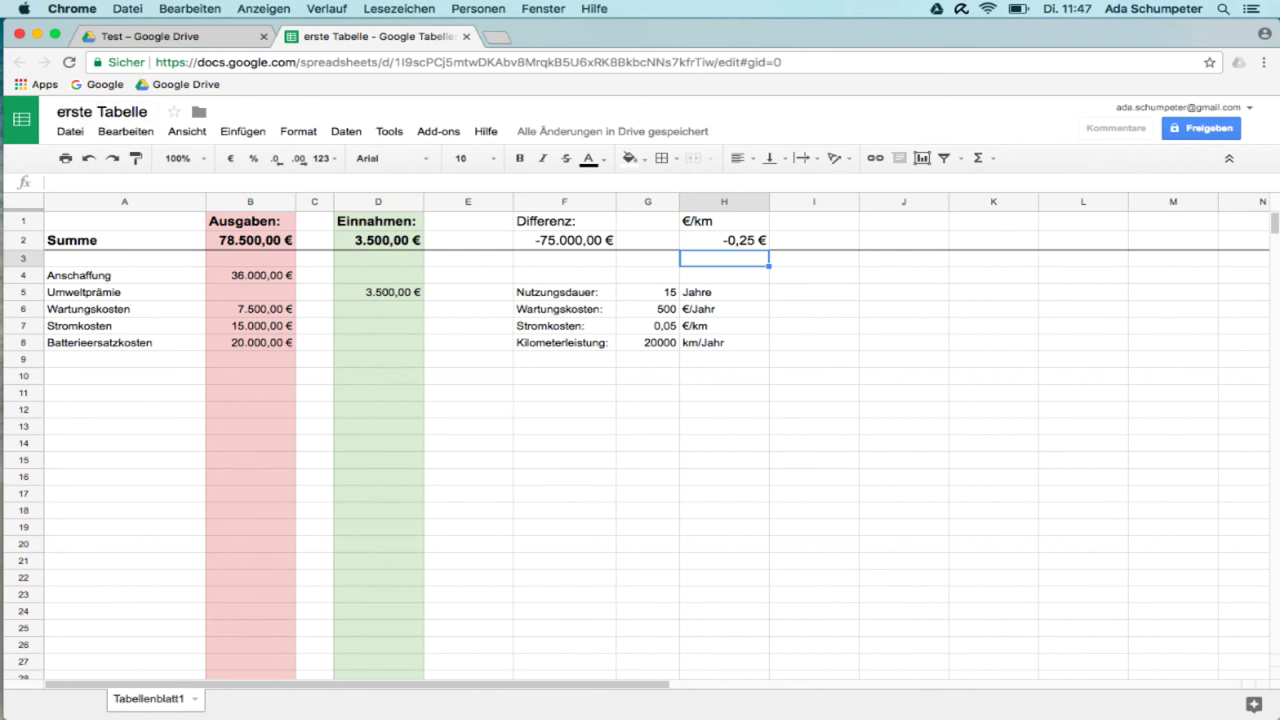
Replace the title 'erste Tabelle' with 'Kalkulation Kosten eines Elektrofahrzeuges'.
{"action": "left_click", "coordinate": [75, 111]}
{"action": "double_click", "coordinate": [74, 111]}
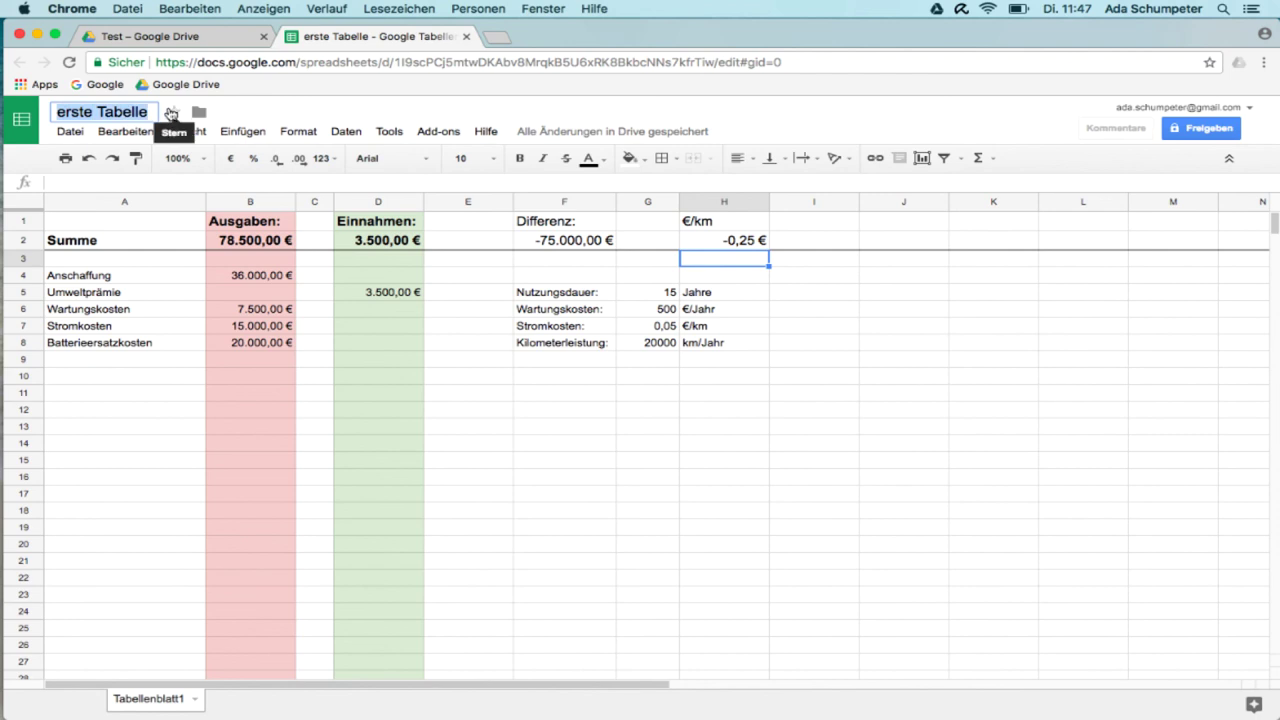
{"action": "key", "text": "super+a"}
{"action": "type", "text": "Kalku"}
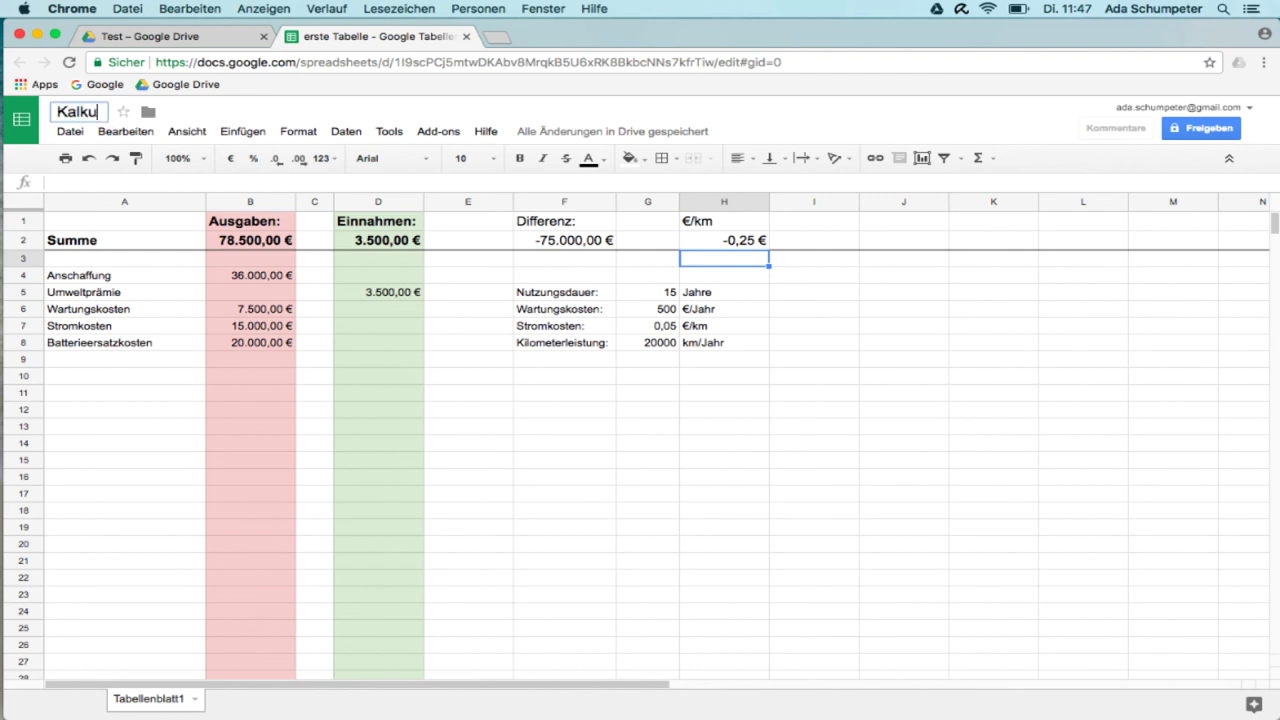
{"action": "type", "text": "lation "}
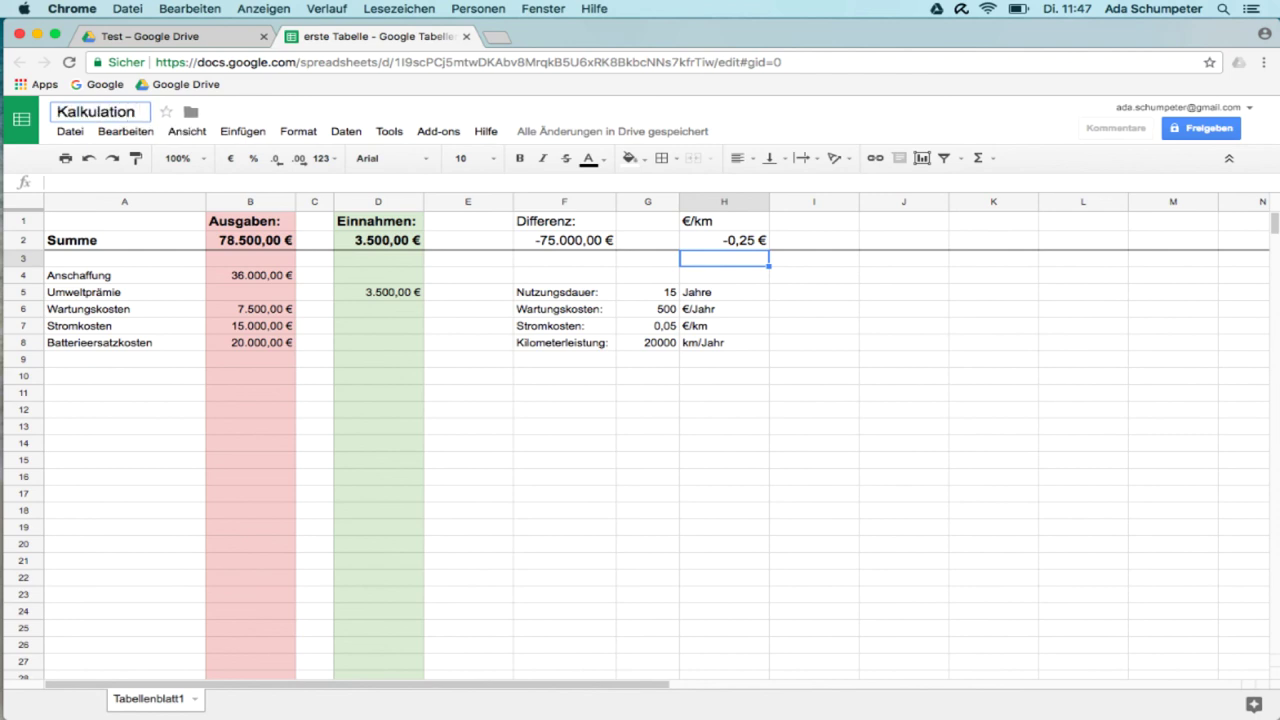
{"action": "type", "text": "Kosten eine"}
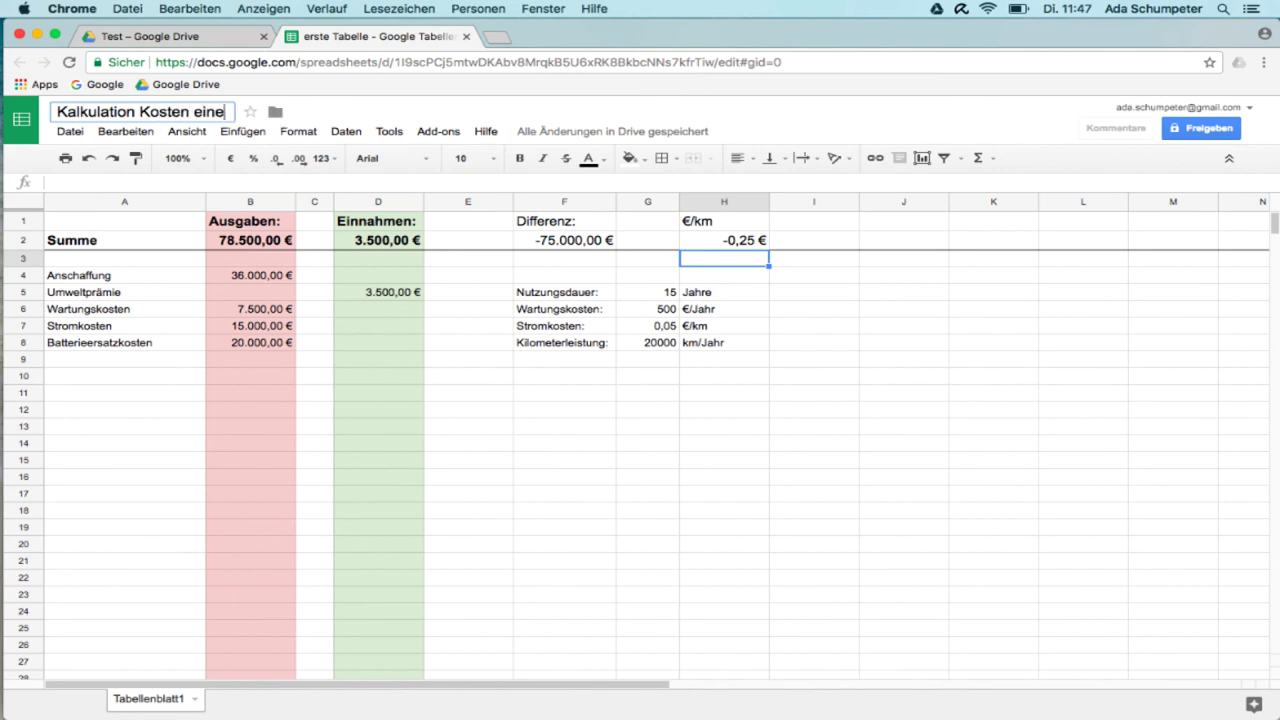
{"action": "type", "text": "s Elektr"}
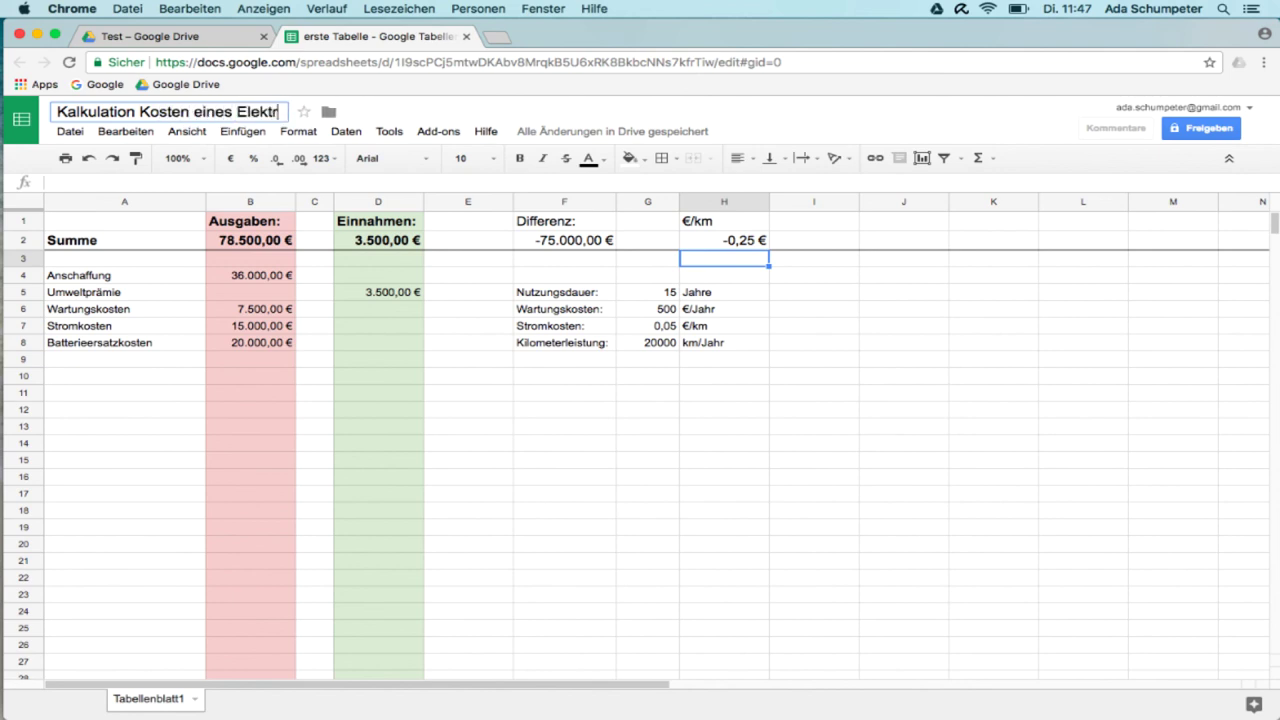
{"action": "type", "text": "ofa"}
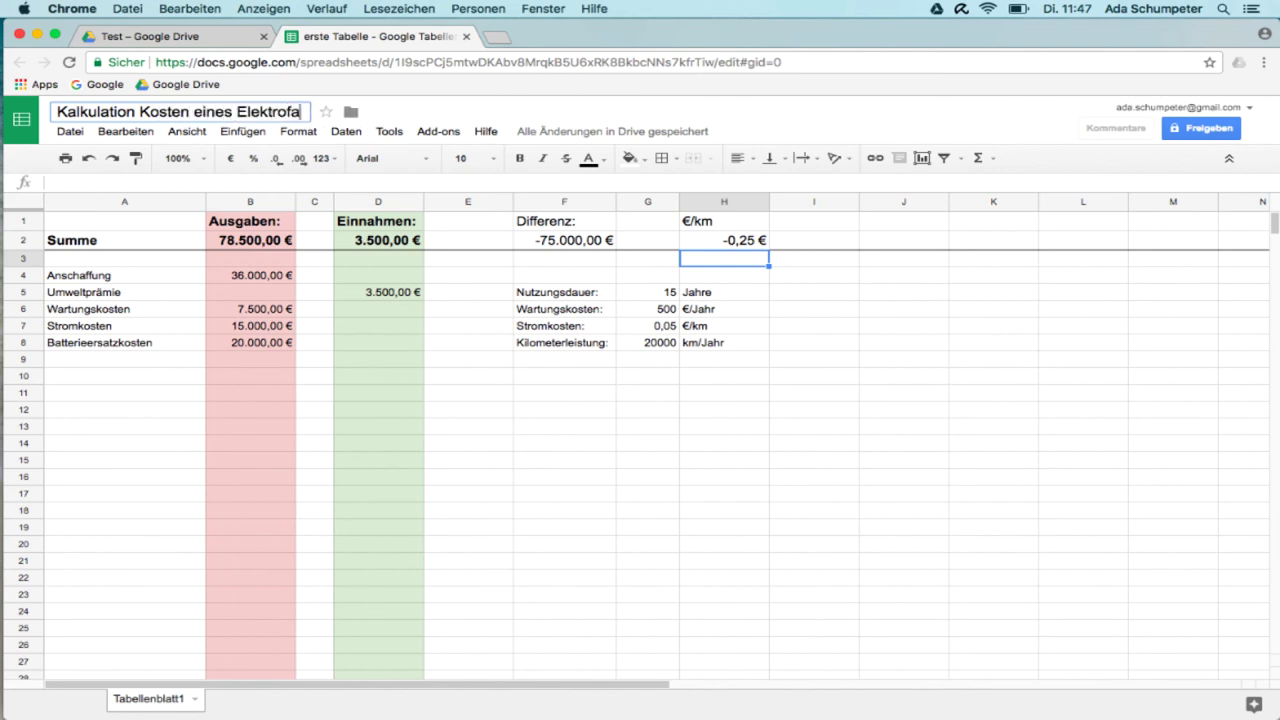
{"action": "type", "text": "hrzeuges"}
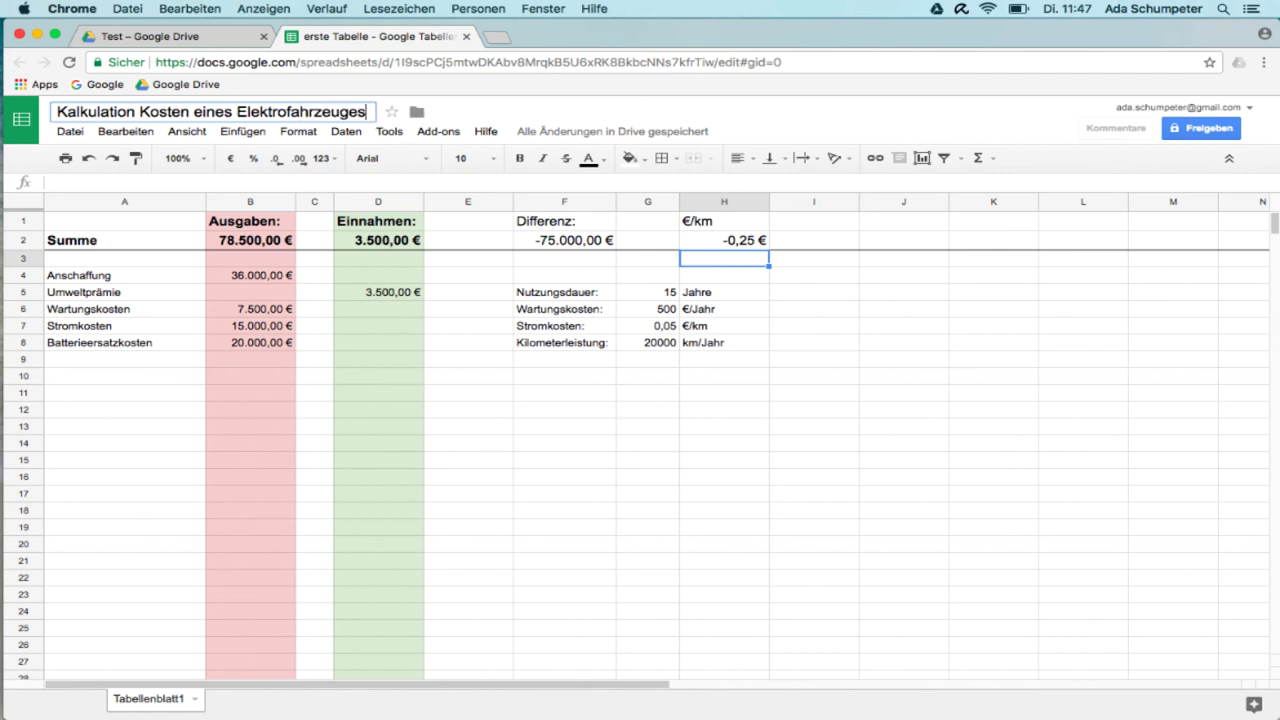
{"action": "key", "text": "Return"}
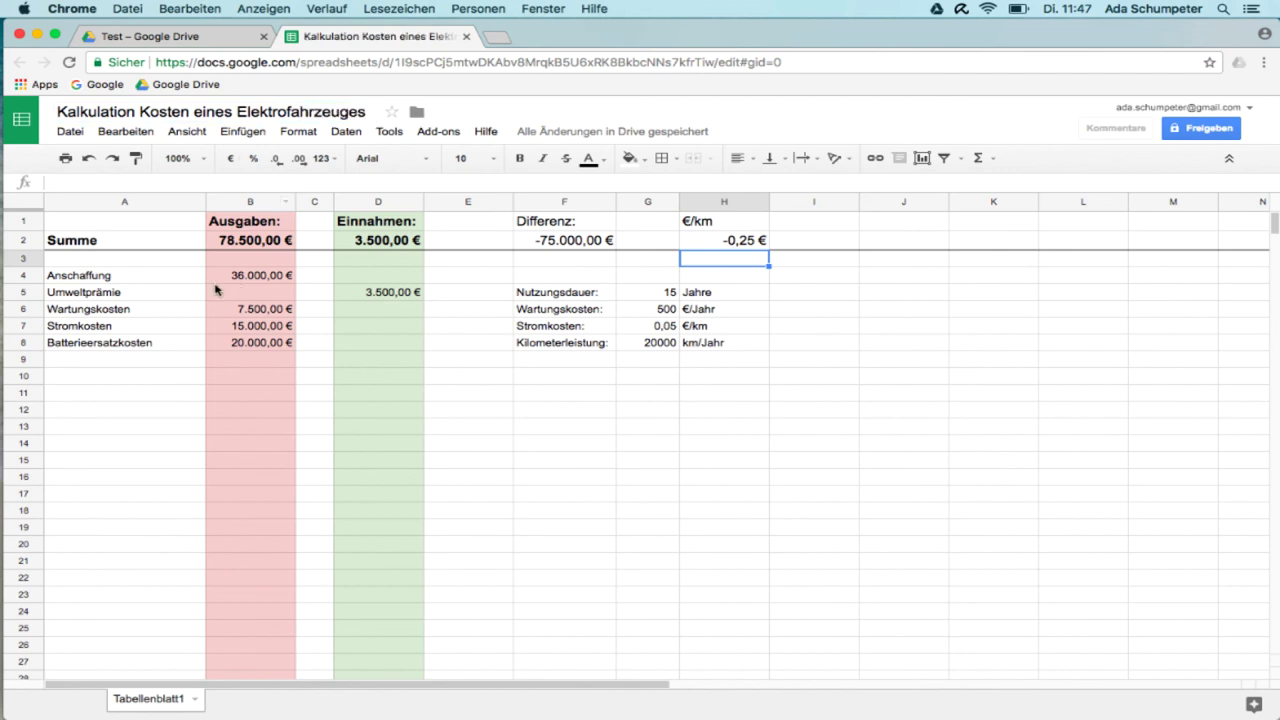